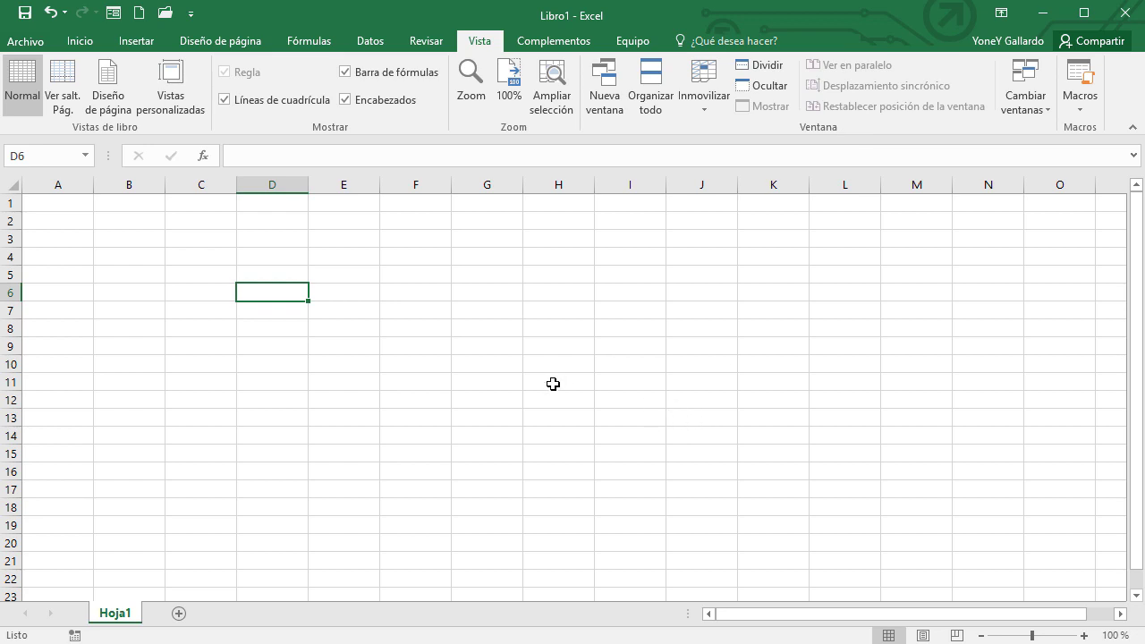
- Enter ENERO in B2 and fill the month names across to DICIEMBRE in M2
{"action": "left_click", "coordinate": [124, 226]}
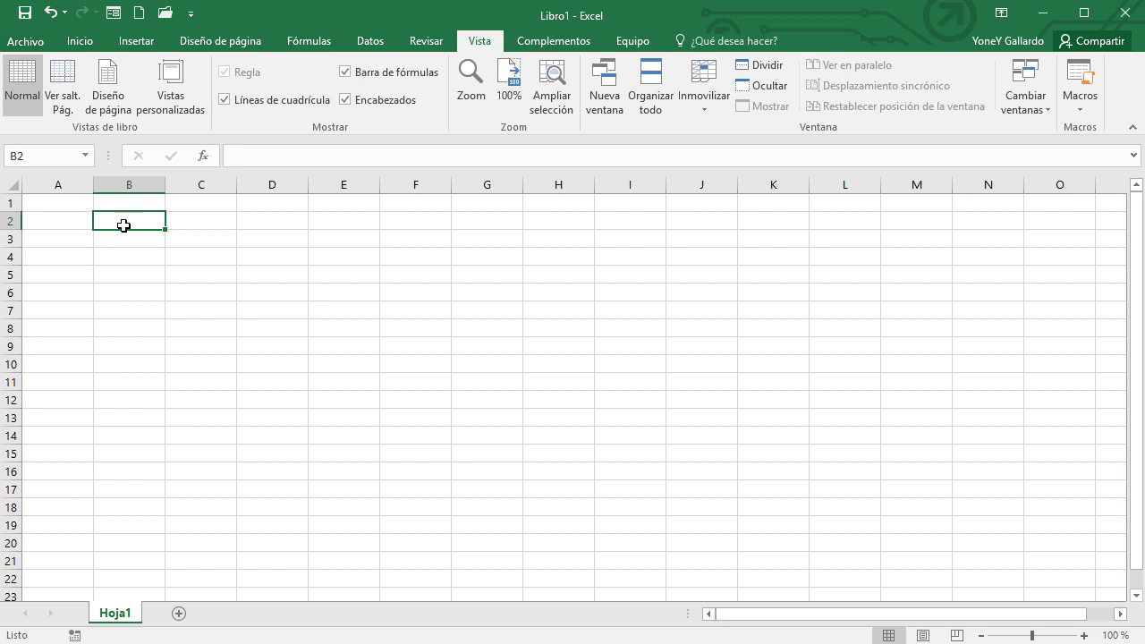
{"action": "type", "text": "ENERO"}
{"action": "key", "text": "Return"}
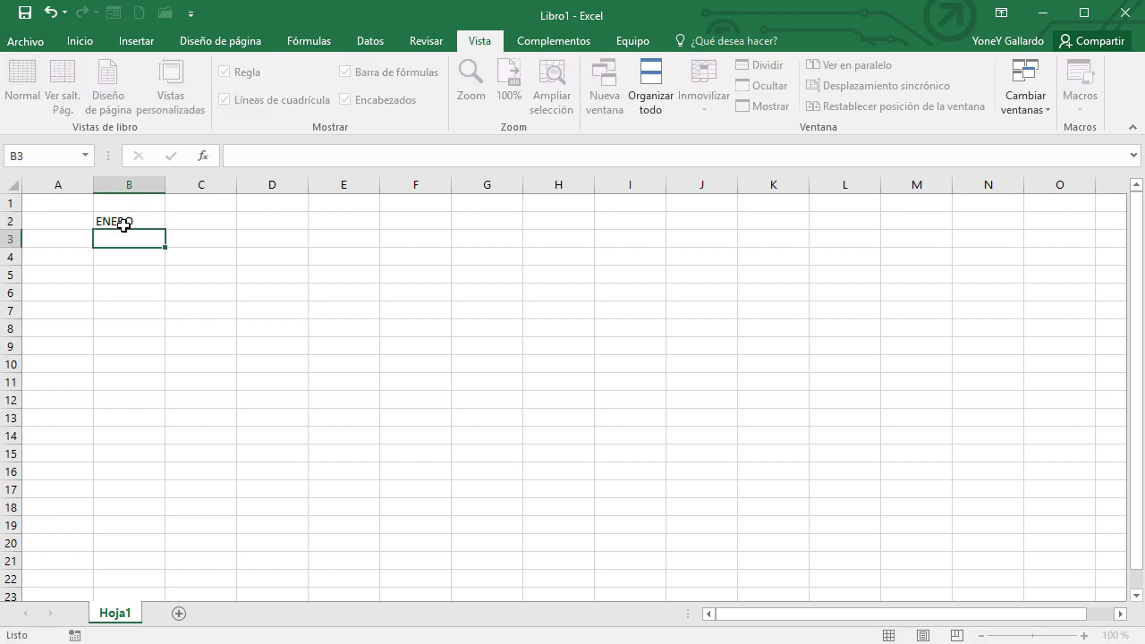
{"action": "left_click", "coordinate": [130, 222]}
{"action": "left_click_drag", "start_coordinate": [166, 229], "coordinate": [946, 225]}
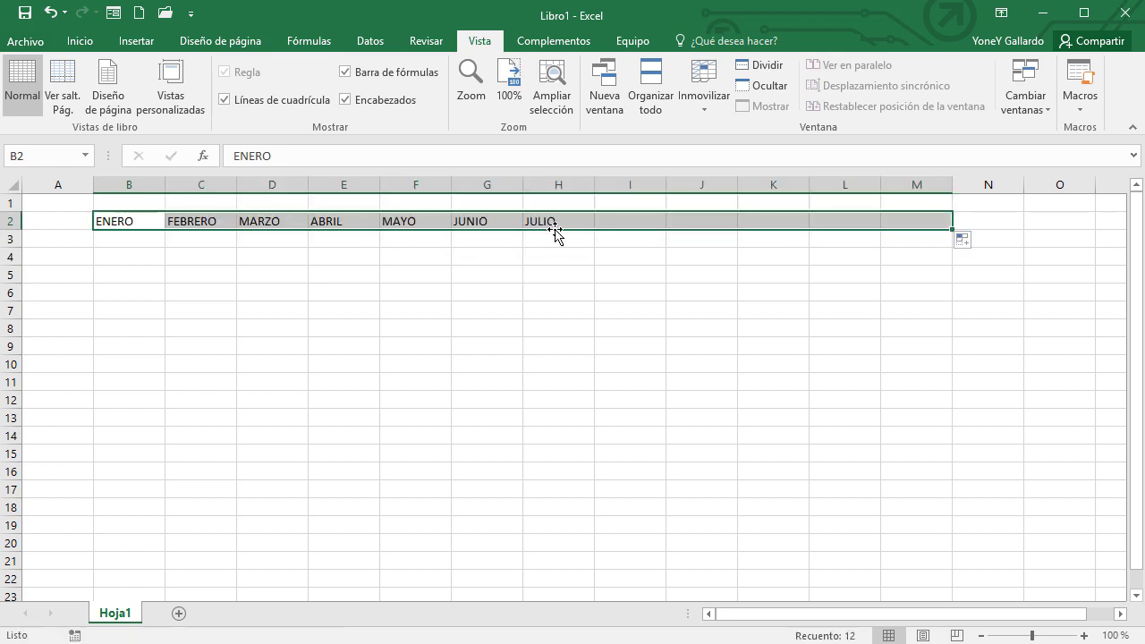
- Make the ENERO–DICIEMBRE labels bold and one font size larger
{"action": "left_click", "coordinate": [80, 41]}
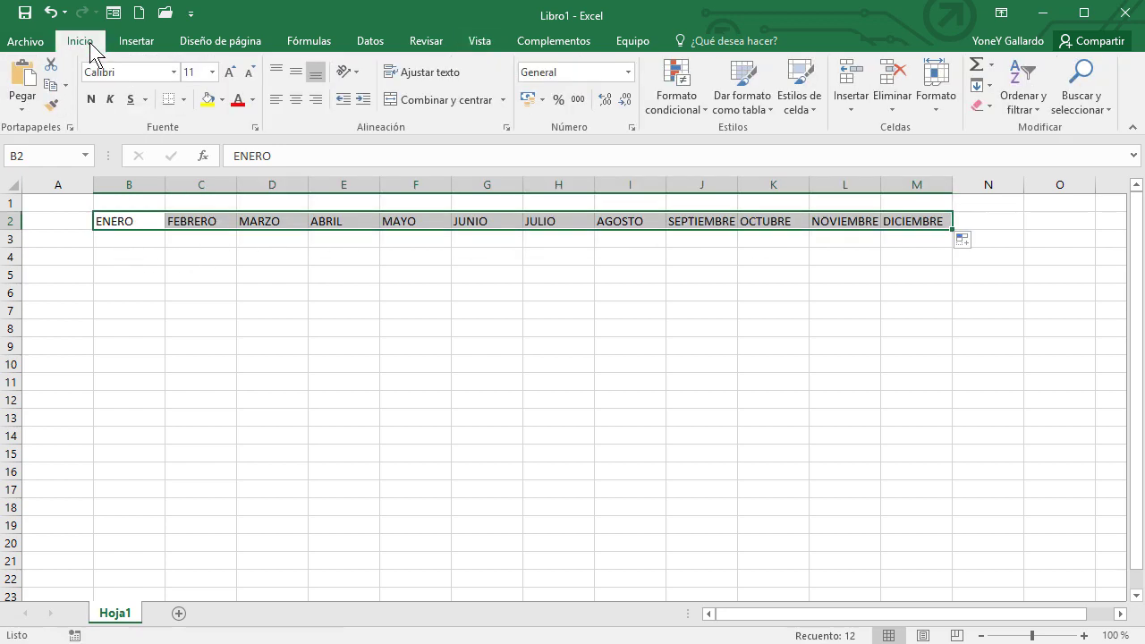
{"action": "left_click", "coordinate": [91, 100]}
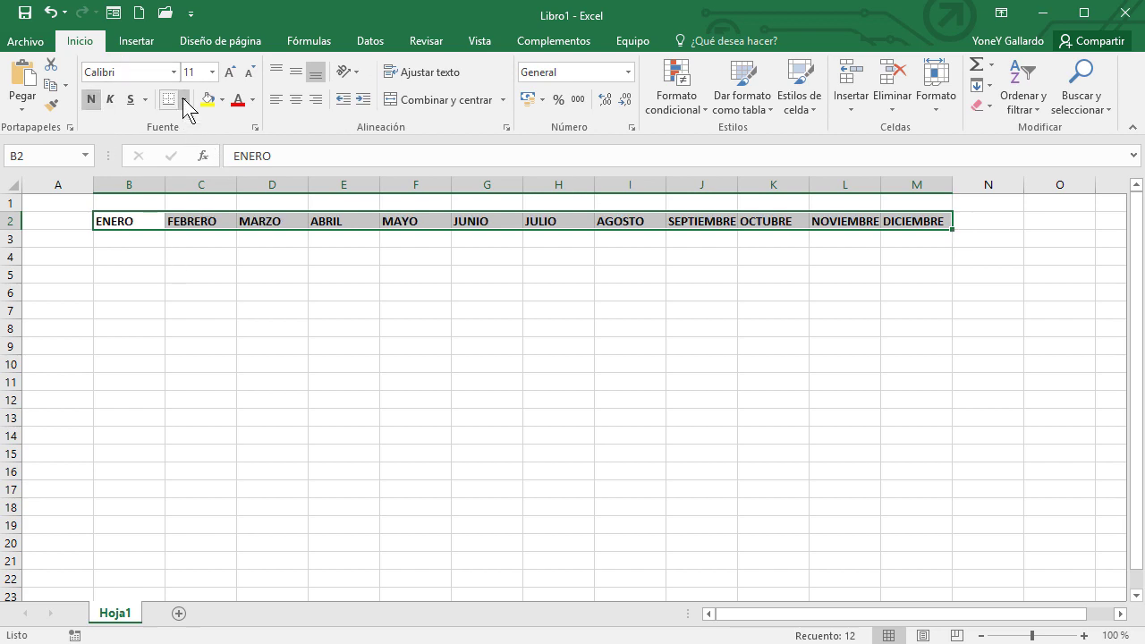
{"action": "left_click", "coordinate": [231, 71]}
{"action": "left_click", "coordinate": [106, 238]}
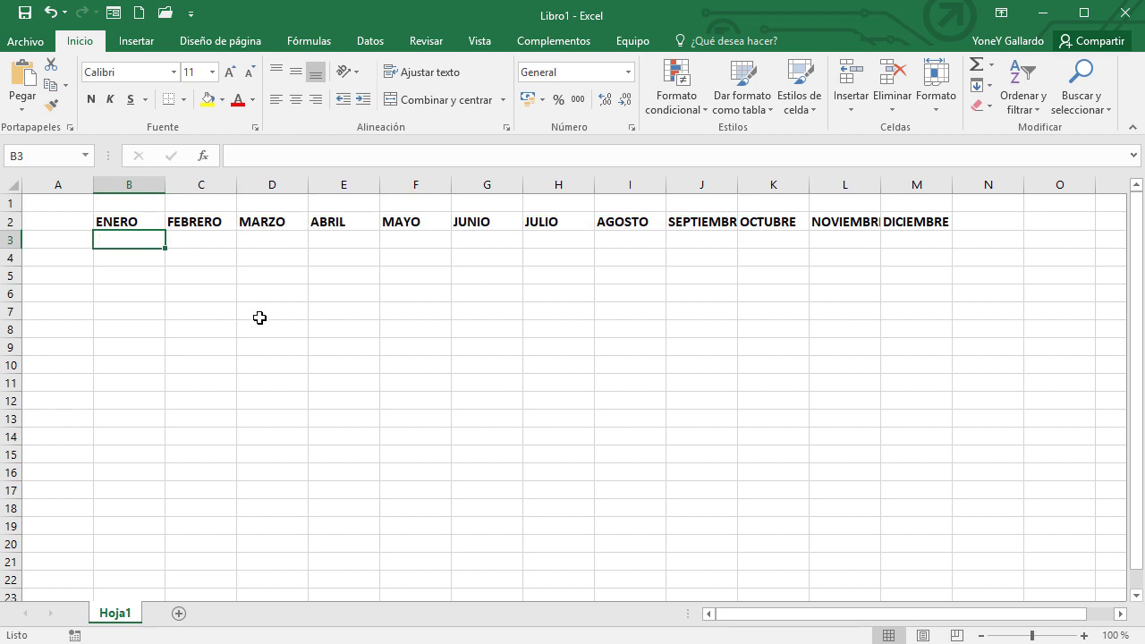
- Enter 5 and 10 in B3:B4 and extend the series down column B to row 500
{"action": "type", "text": "5"}
{"action": "key", "text": "Return"}
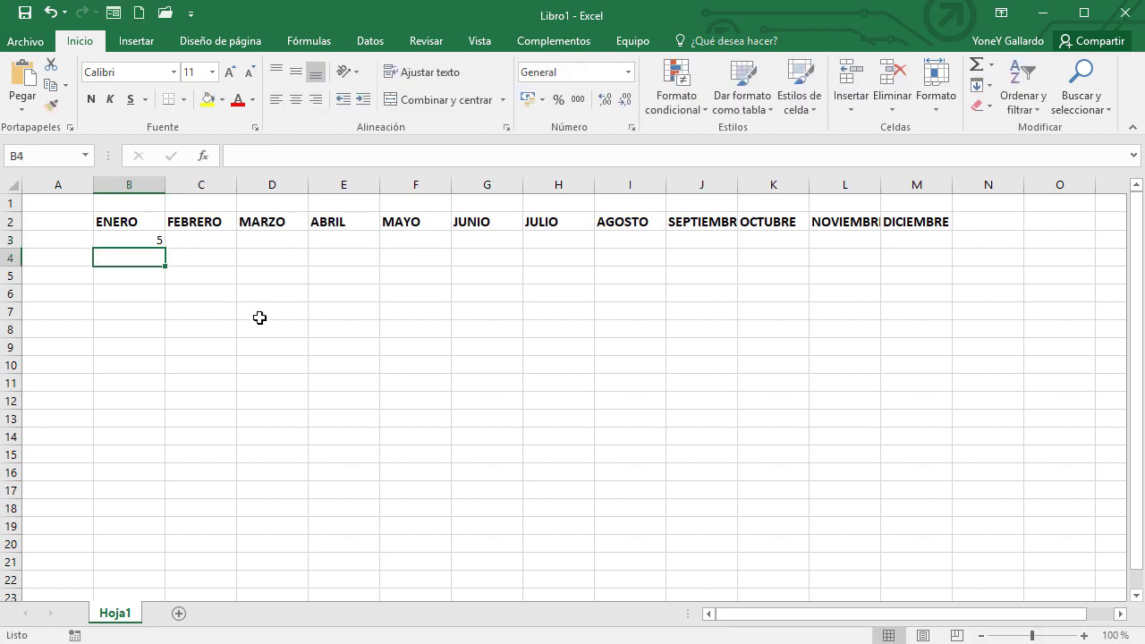
{"action": "type", "text": "10"}
{"action": "key", "text": "Return"}
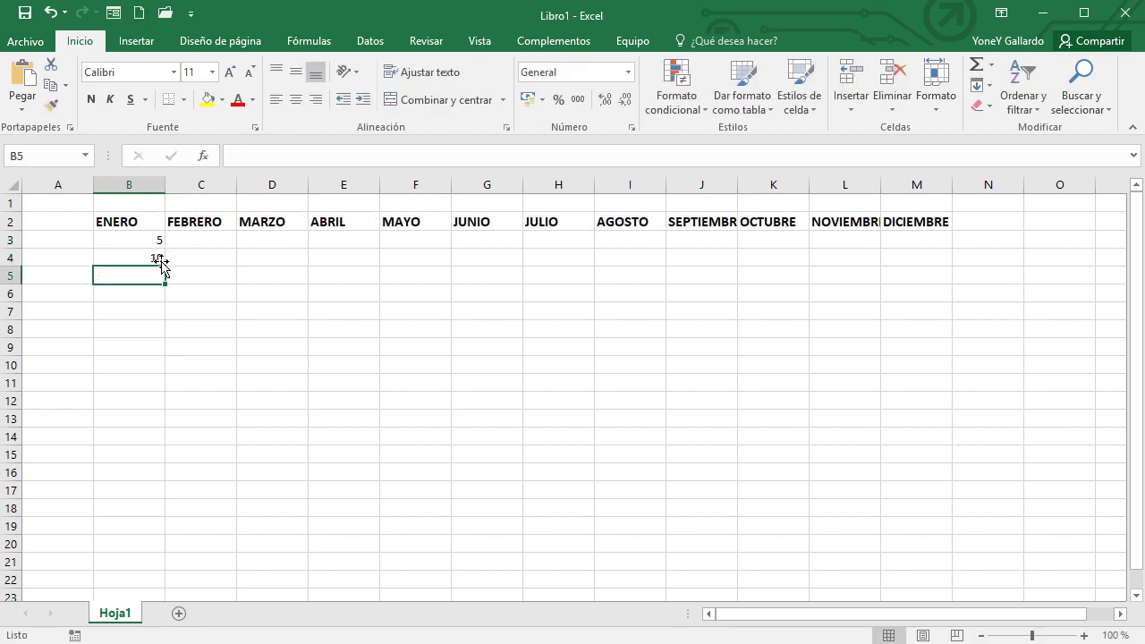
{"action": "left_click", "coordinate": [148, 241]}
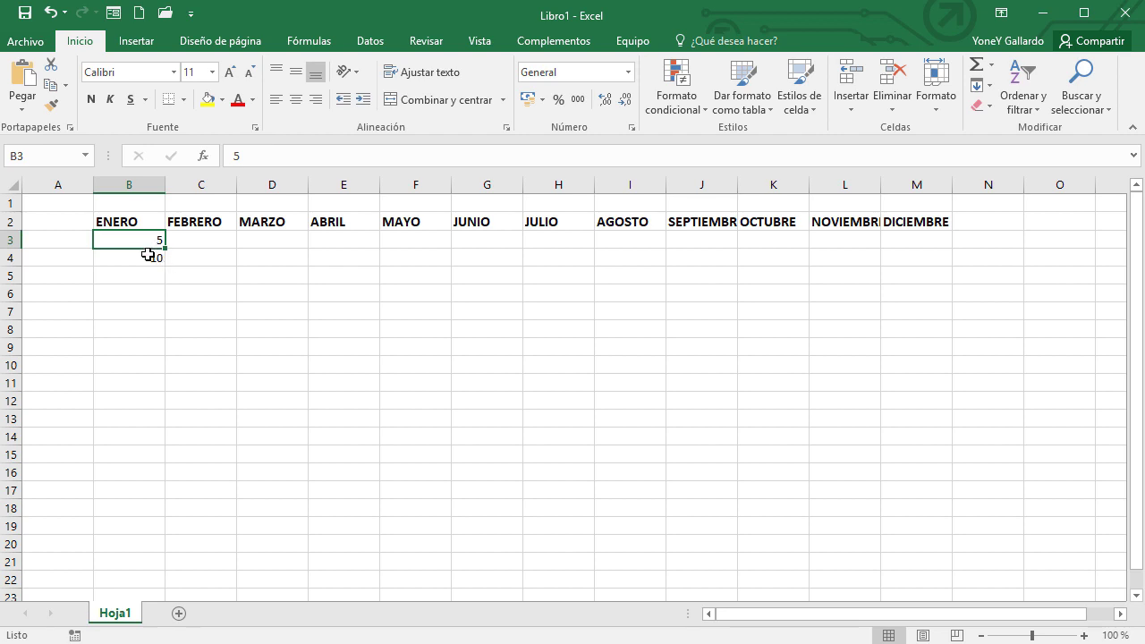
{"action": "left_click_drag", "start_coordinate": [148, 240], "coordinate": [166, 519]}
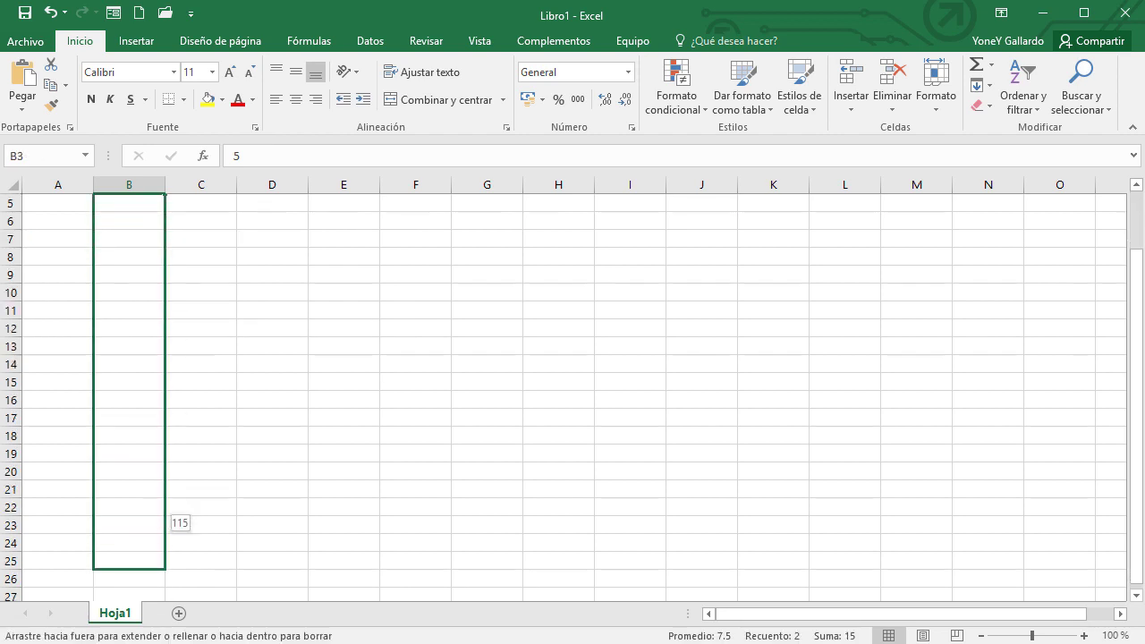
{"action": "mouse_move", "coordinate": [165, 589]}
{"action": "left_mouse_down"}
{"action": "mouse_move", "coordinate": [162, 543]}
{"action": "mouse_move", "coordinate": [162, 591]}
{"action": "left_mouse_up"}
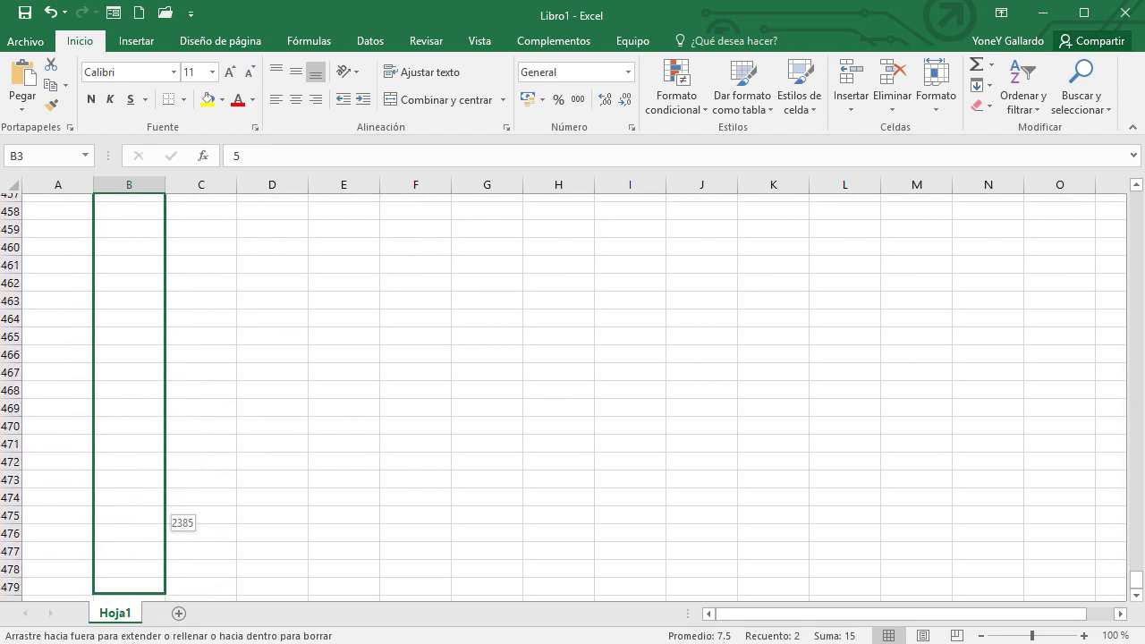
{"action": "left_click_drag", "start_coordinate": [163, 590], "coordinate": [116, 264]}
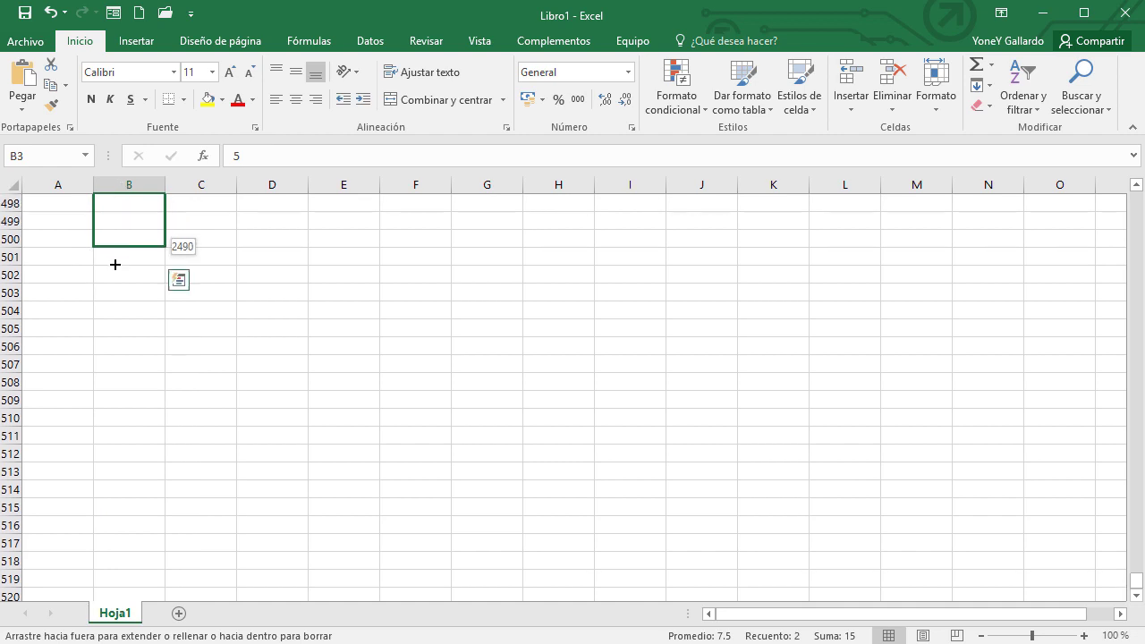
{"action": "left_click_drag", "start_coordinate": [116, 264], "coordinate": [114, 248]}
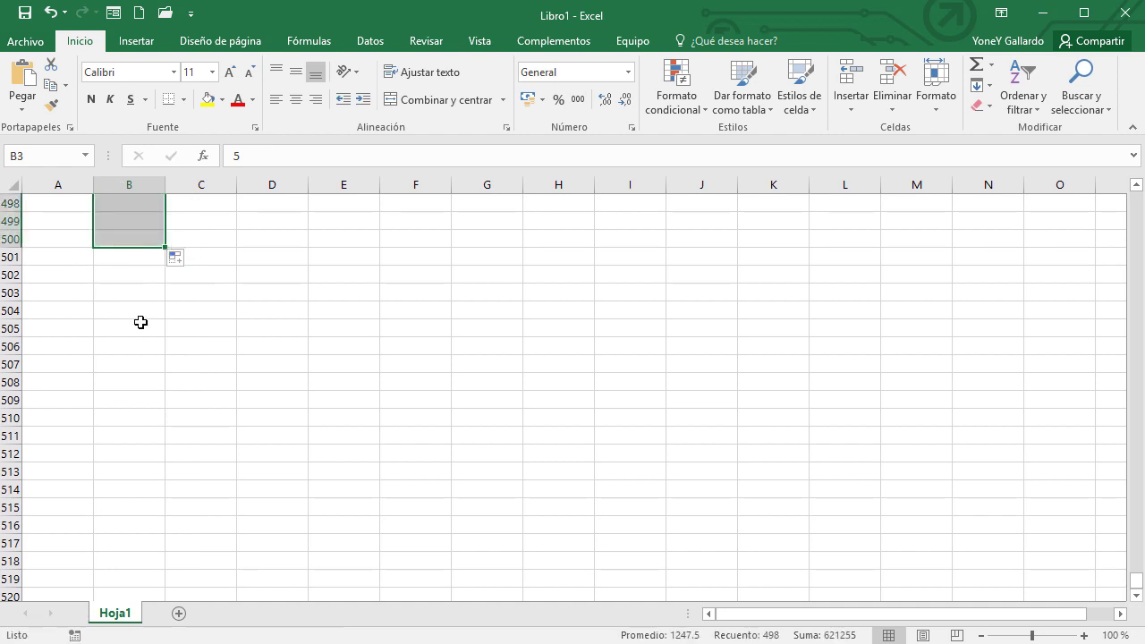
{"action": "scroll", "coordinate": [162, 401], "scroll_direction": "up", "scroll_amount": 20}
{"action": "scroll", "coordinate": [162, 401], "scroll_direction": "up", "scroll_amount": 20}
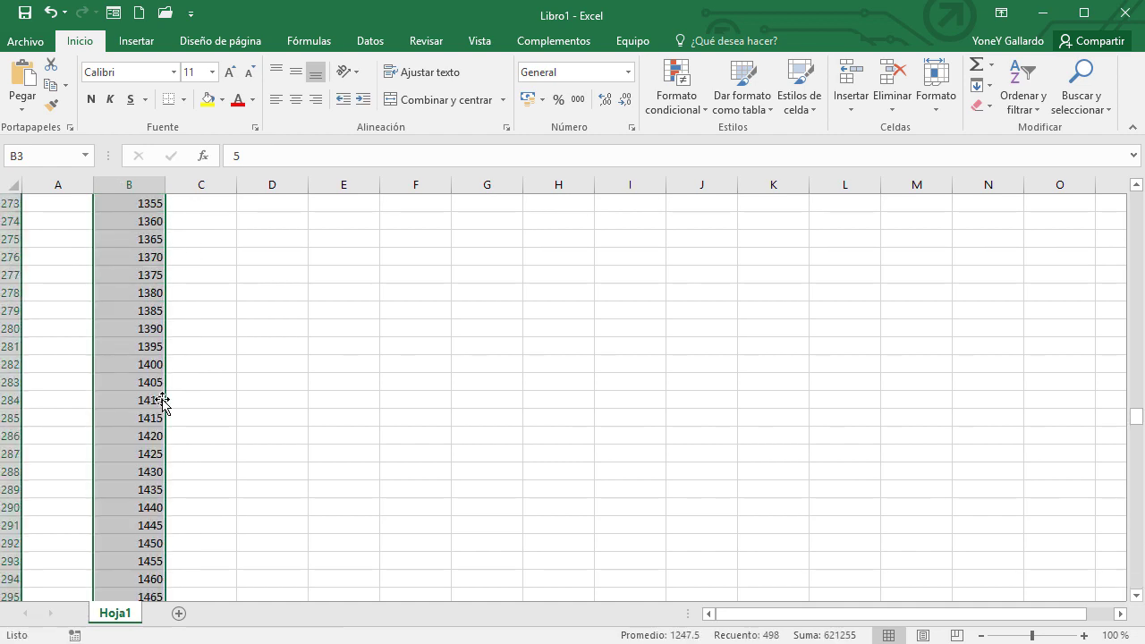
{"action": "scroll", "coordinate": [161, 401], "scroll_direction": "down", "scroll_amount": 20}
{"action": "scroll", "coordinate": [162, 401], "scroll_direction": "up", "scroll_amount": 20}
{"action": "scroll", "coordinate": [162, 400], "scroll_direction": "up", "scroll_amount": 20}
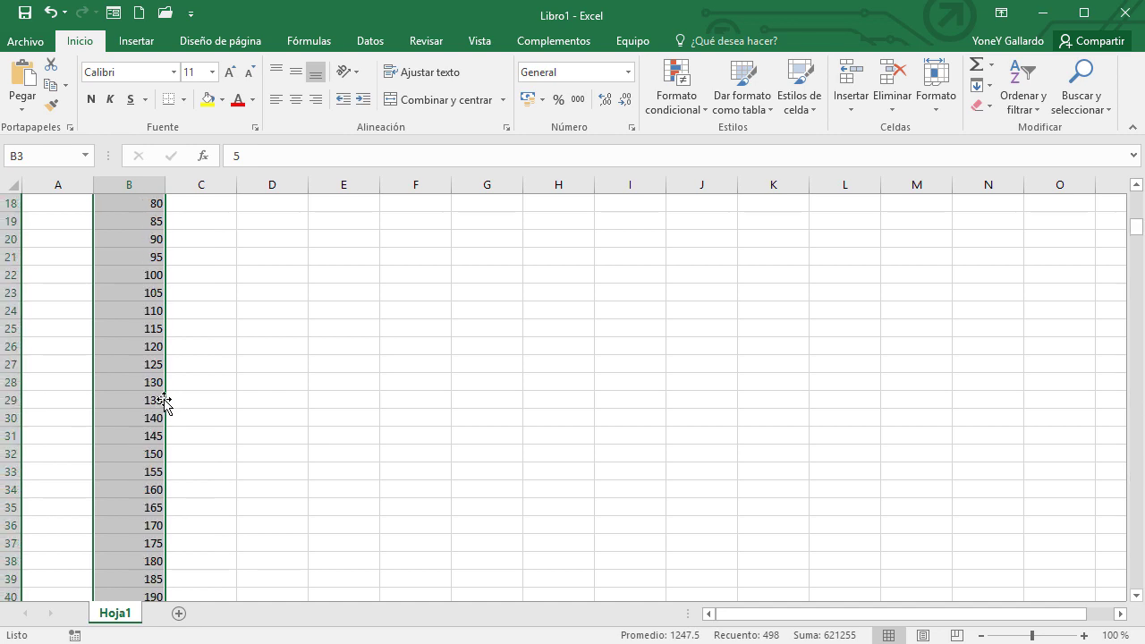
{"action": "scroll", "coordinate": [162, 401], "scroll_direction": "up", "scroll_amount": 6}
{"action": "scroll", "coordinate": [567, 408], "scroll_direction": "down", "scroll_amount": 20}
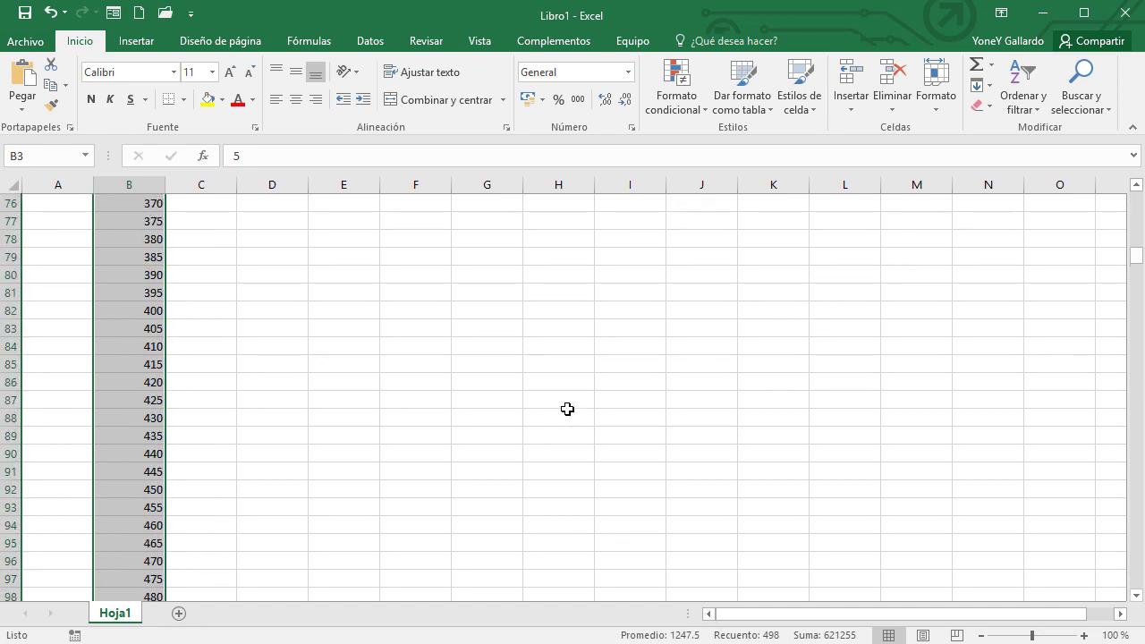
{"action": "scroll", "coordinate": [567, 409], "scroll_direction": "down", "scroll_amount": 20}
{"action": "scroll", "coordinate": [566, 410], "scroll_direction": "down", "scroll_amount": 20}
{"action": "scroll", "coordinate": [564, 410], "scroll_direction": "down", "scroll_amount": 20}
{"action": "scroll", "coordinate": [564, 411], "scroll_direction": "down", "scroll_amount": 20}
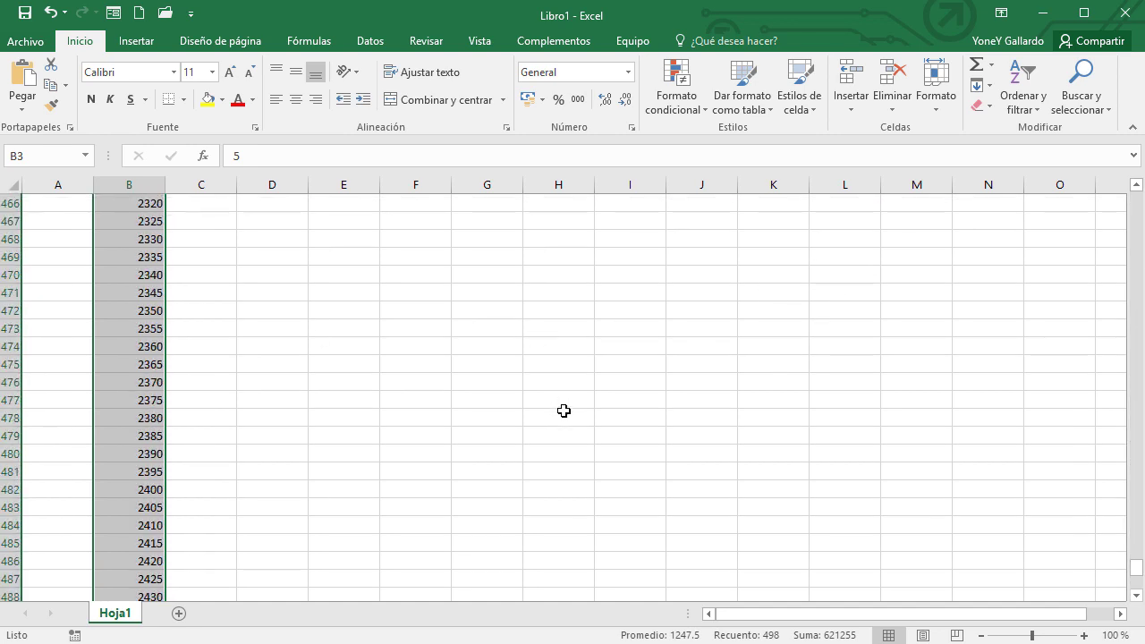
{"action": "scroll", "coordinate": [563, 411], "scroll_direction": "down", "scroll_amount": 20}
{"action": "scroll", "coordinate": [564, 410], "scroll_direction": "up", "scroll_amount": 10}
{"action": "scroll", "coordinate": [564, 411], "scroll_direction": "up", "scroll_amount": 5}
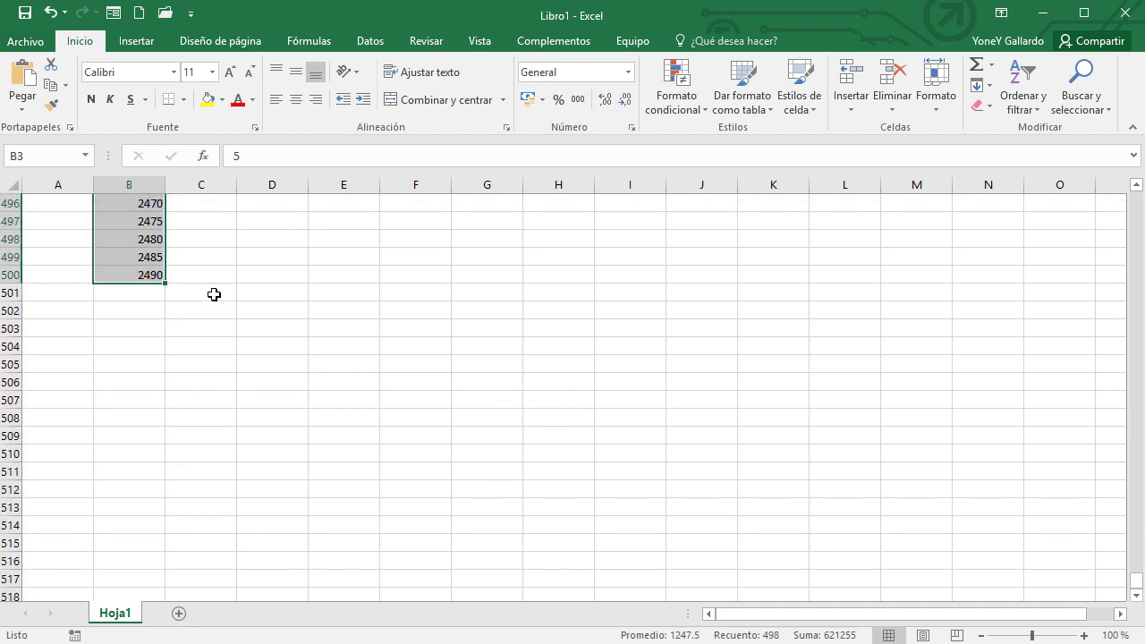
- Copy the column B series across to column M under every month
{"action": "left_click_drag", "start_coordinate": [163, 284], "coordinate": [935, 284]}
{"action": "scroll", "coordinate": [683, 447], "scroll_direction": "up", "scroll_amount": 2}
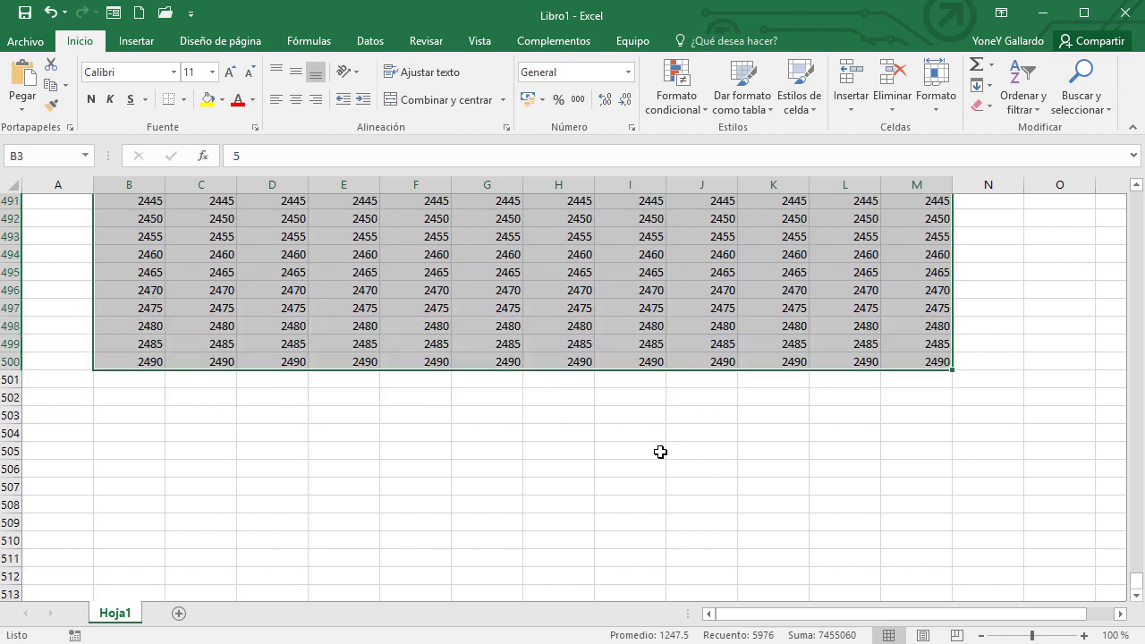
{"action": "scroll", "coordinate": [671, 450], "scroll_direction": "up", "scroll_amount": 19}
{"action": "scroll", "coordinate": [660, 452], "scroll_direction": "up", "scroll_amount": 20}
{"action": "scroll", "coordinate": [661, 453], "scroll_direction": "up", "scroll_amount": 20}
- Check the filled table by selecting B3, the AGOSTO header and G8 and scrolling through the values
{"action": "scroll", "coordinate": [661, 452], "scroll_direction": "up", "scroll_amount": 15}
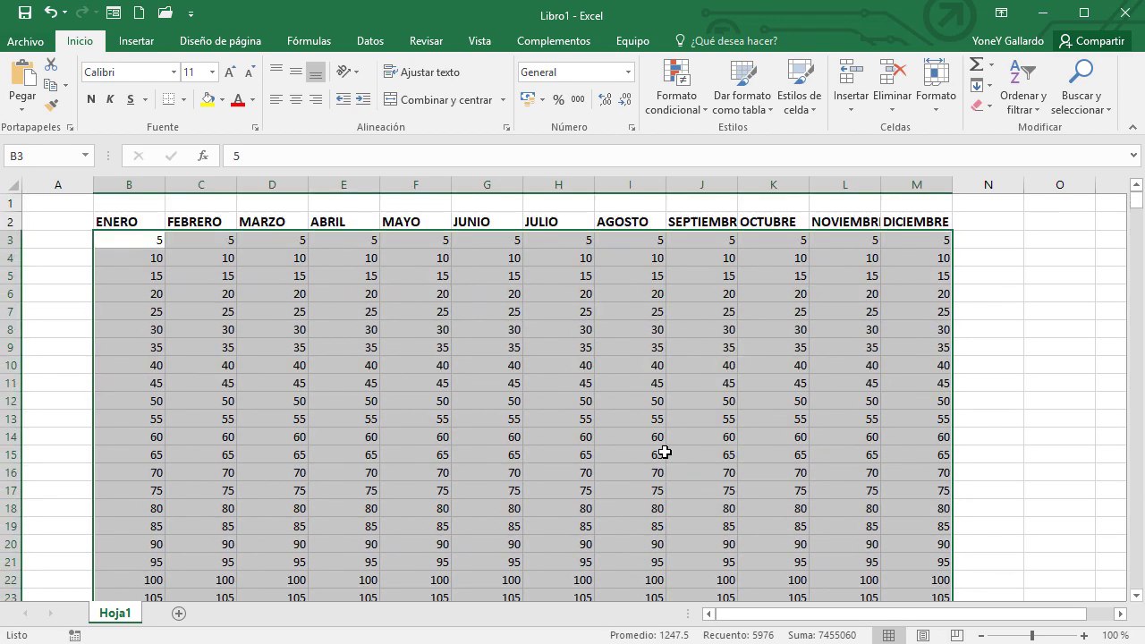
{"action": "left_click", "coordinate": [661, 453]}
{"action": "left_click", "coordinate": [140, 242]}
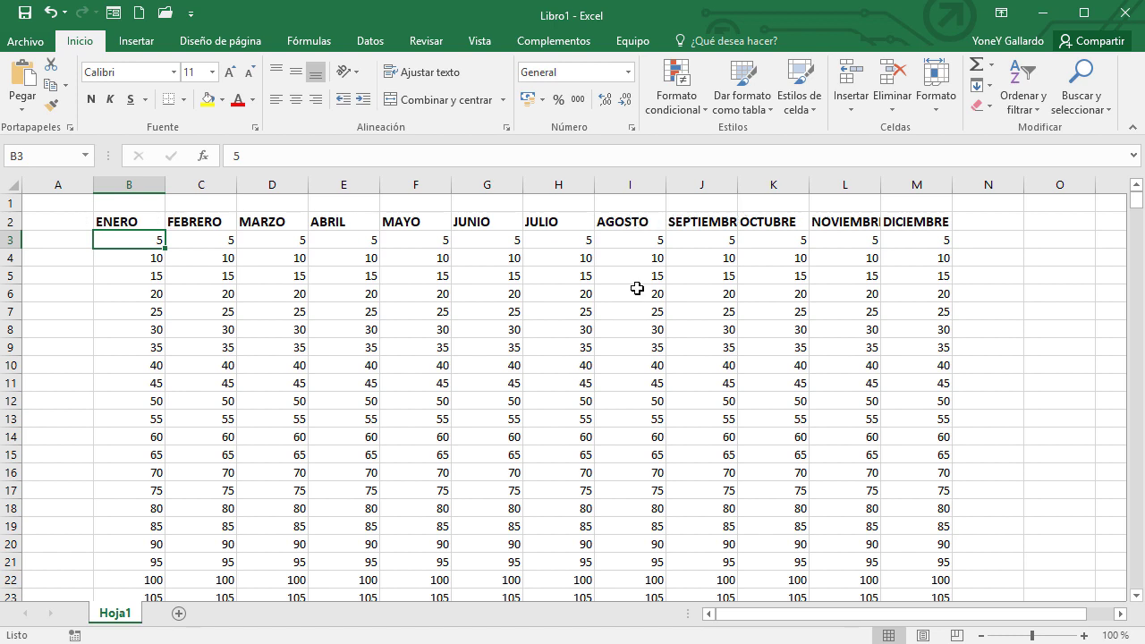
{"action": "left_click", "coordinate": [637, 225]}
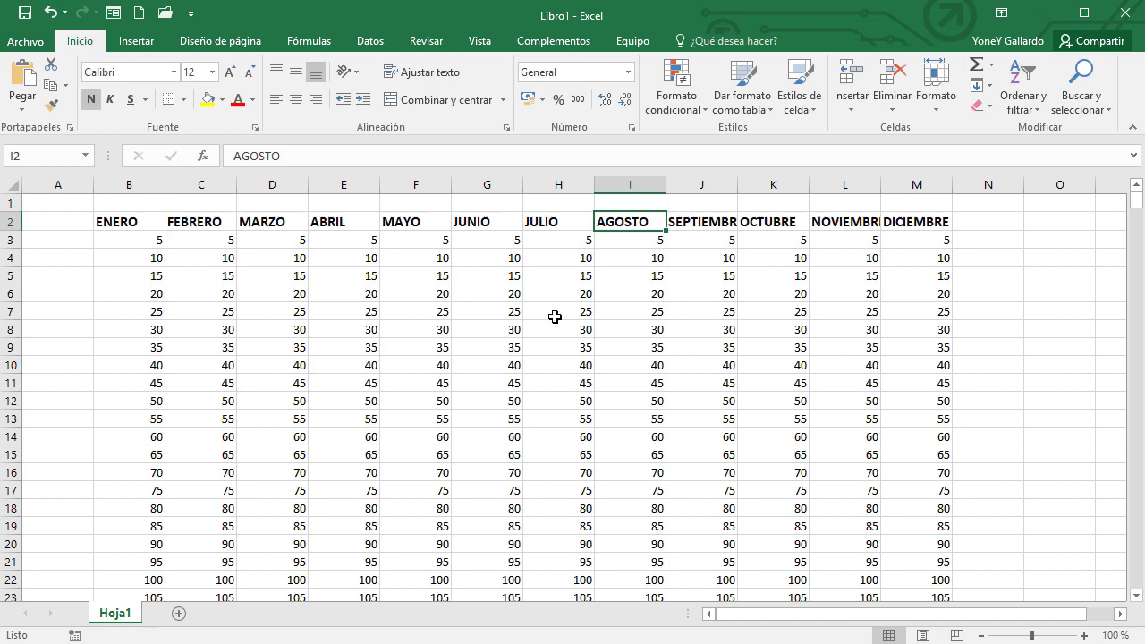
{"action": "left_click", "coordinate": [511, 323]}
{"action": "scroll", "coordinate": [474, 394], "scroll_direction": "down", "scroll_amount": 8}
{"action": "scroll", "coordinate": [474, 387], "scroll_direction": "down", "scroll_amount": 12}
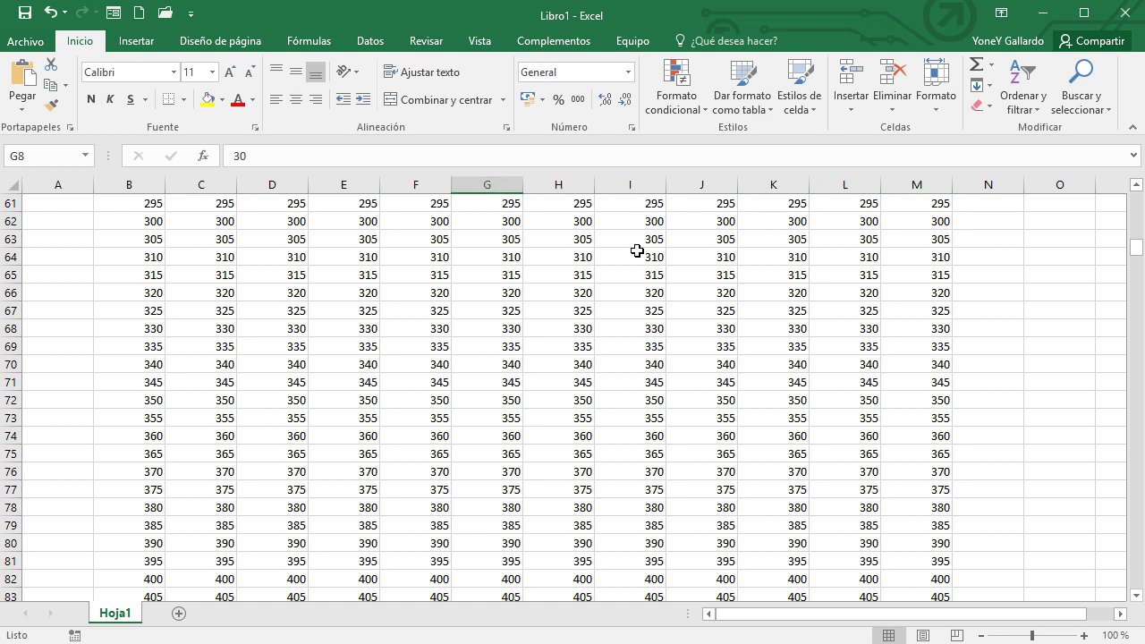
{"action": "scroll", "coordinate": [637, 251], "scroll_direction": "up", "scroll_amount": 20}
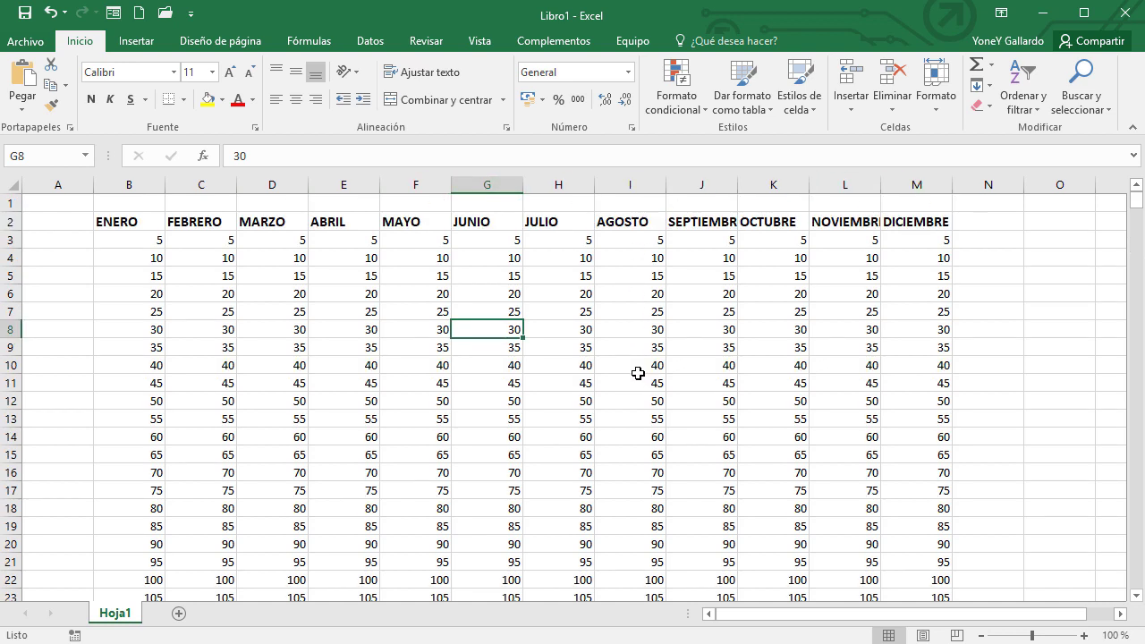
{"action": "scroll", "coordinate": [637, 373], "scroll_direction": "down", "scroll_amount": 4}
{"action": "scroll", "coordinate": [637, 373], "scroll_direction": "down", "scroll_amount": 16}
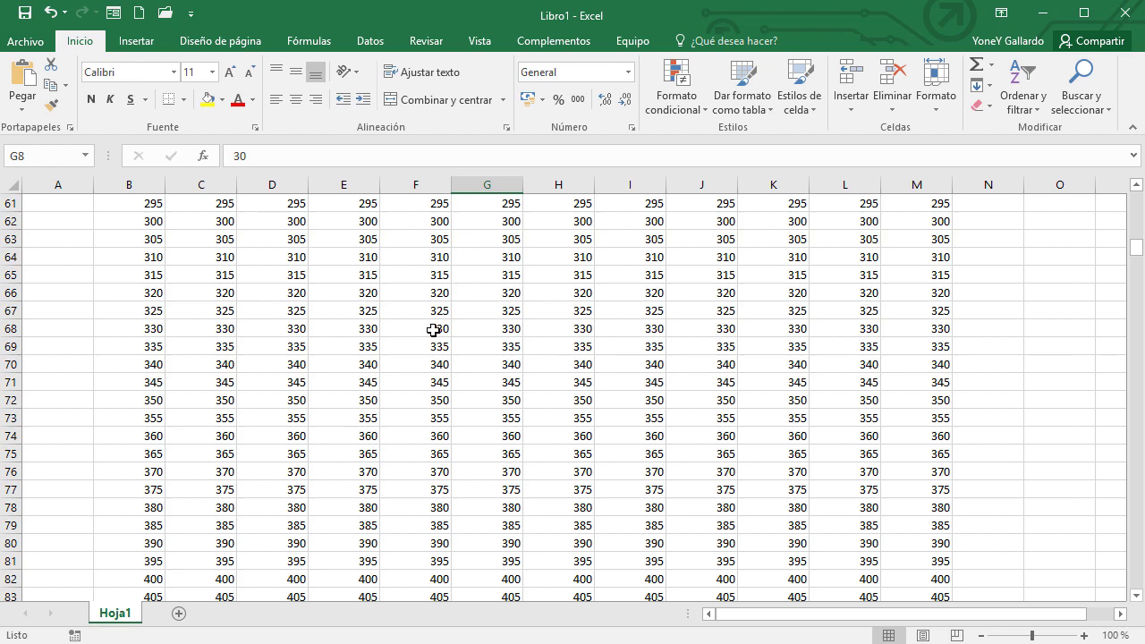
{"action": "scroll", "coordinate": [561, 334], "scroll_direction": "up", "scroll_amount": 20}
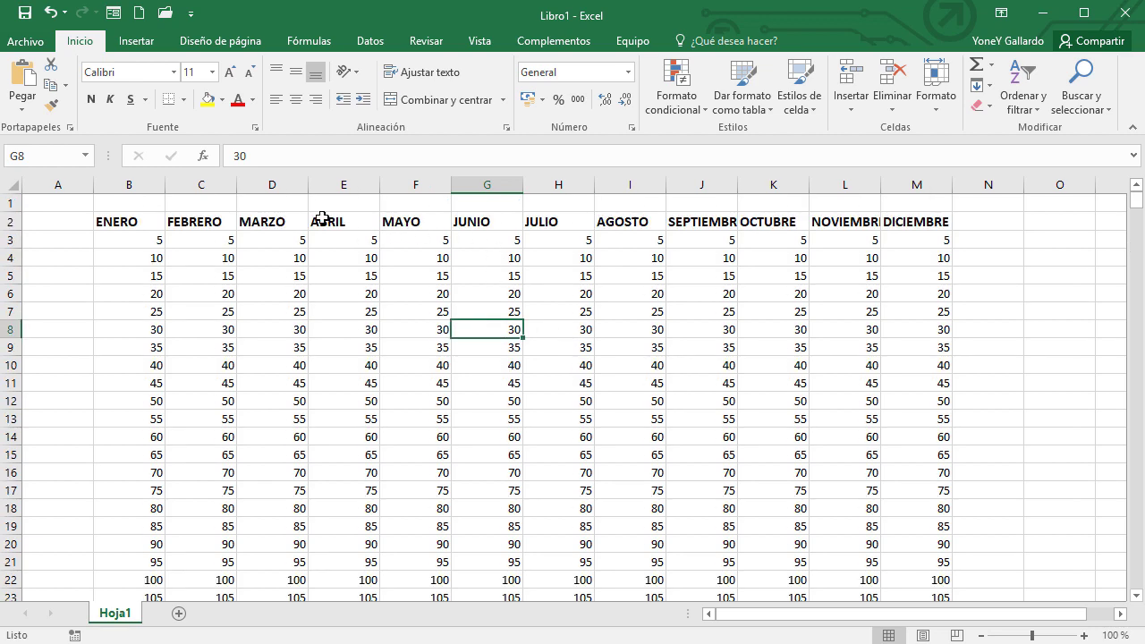
- Select the whole JULIO column and browse down through the data, then return to the top
{"action": "left_click", "coordinate": [552, 222]}
{"action": "key", "text": "ctrl+space"}
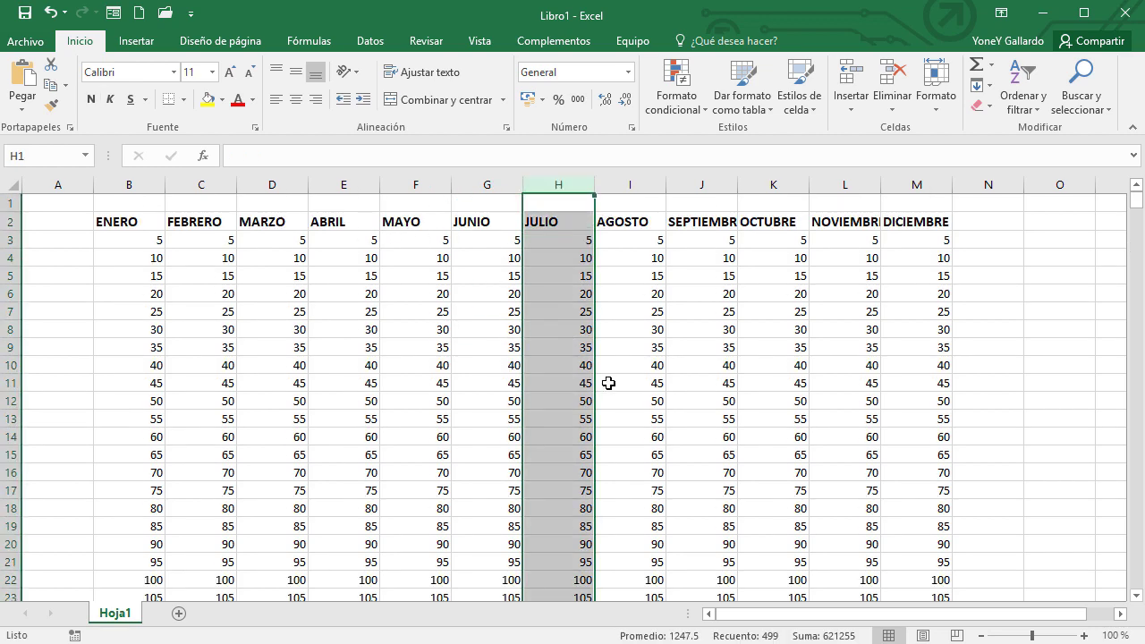
{"action": "scroll", "coordinate": [609, 383], "scroll_direction": "down", "scroll_amount": 20}
{"action": "scroll", "coordinate": [608, 382], "scroll_direction": "down", "scroll_amount": 20}
{"action": "scroll", "coordinate": [609, 383], "scroll_direction": "down", "scroll_amount": 5}
{"action": "left_click", "coordinate": [716, 404]}
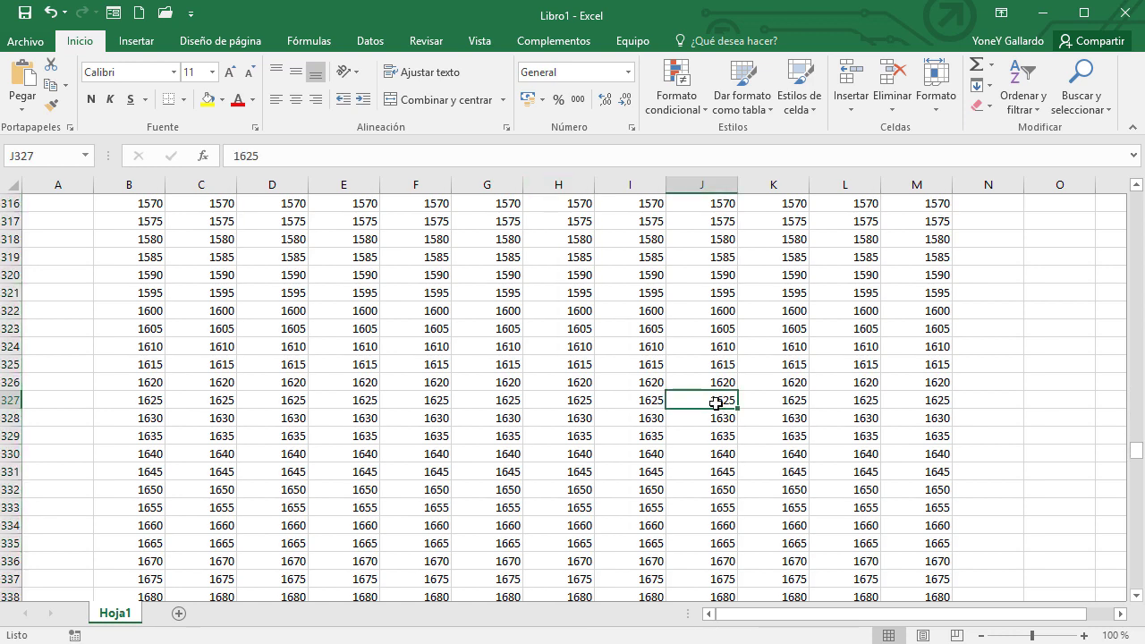
{"action": "scroll", "coordinate": [715, 403], "scroll_direction": "up", "scroll_amount": 20}
{"action": "scroll", "coordinate": [713, 406], "scroll_direction": "up", "scroll_amount": 20}
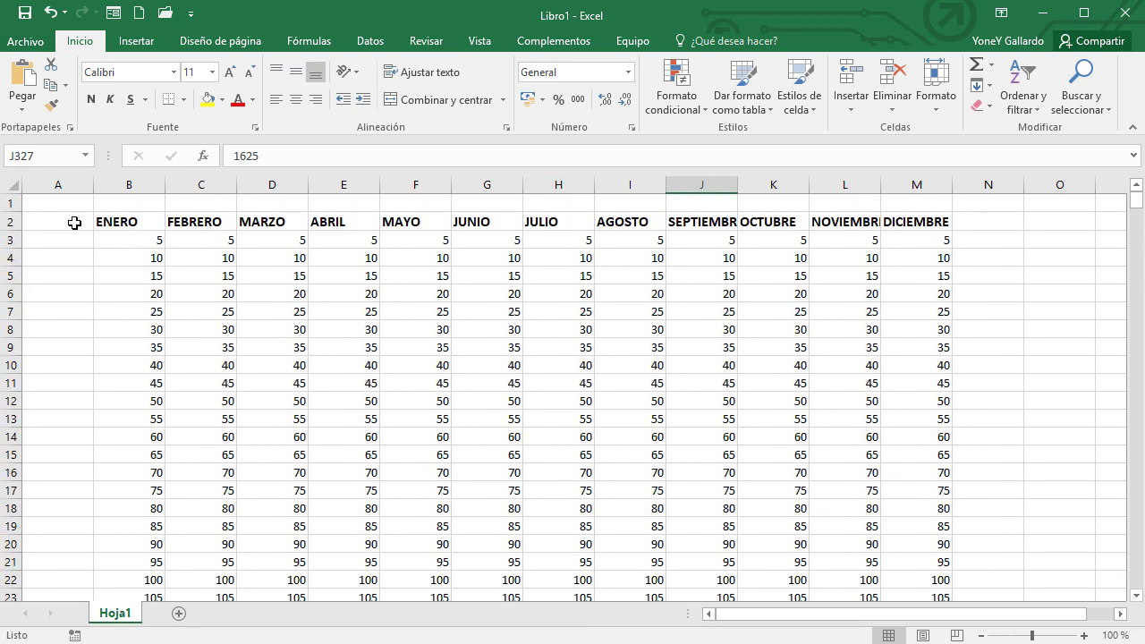
- Delete the empty row 1 so the month headers occupy B1:M1, then select B2
{"action": "left_click", "coordinate": [13, 204]}
{"action": "right_click", "coordinate": [13, 205]}
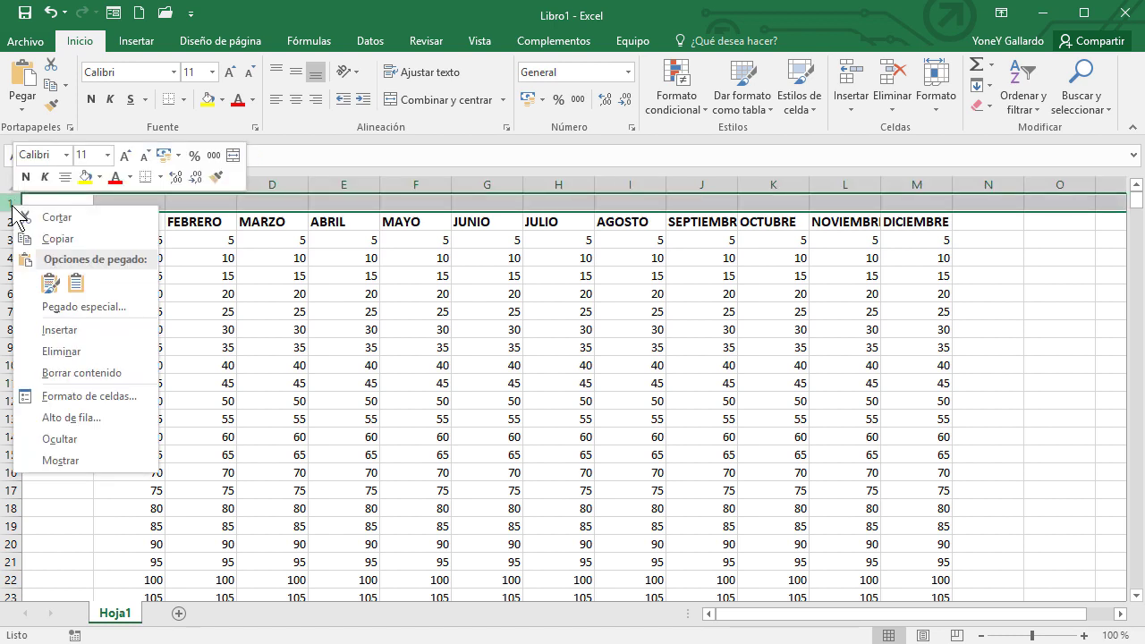
{"action": "left_click", "coordinate": [36, 352]}
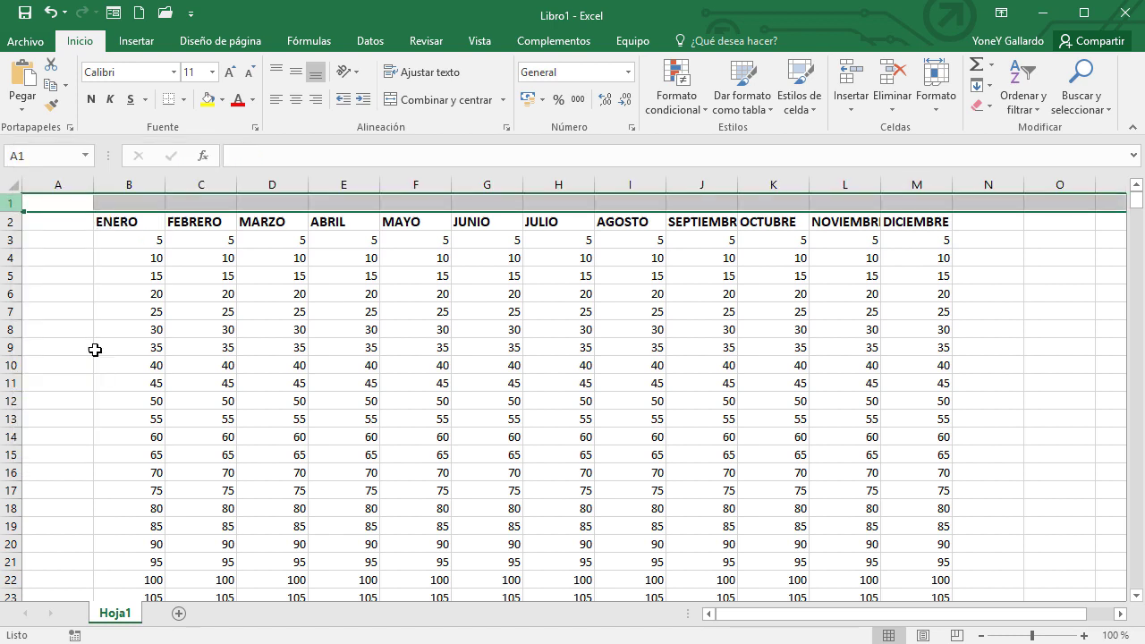
{"action": "left_click", "coordinate": [194, 245]}
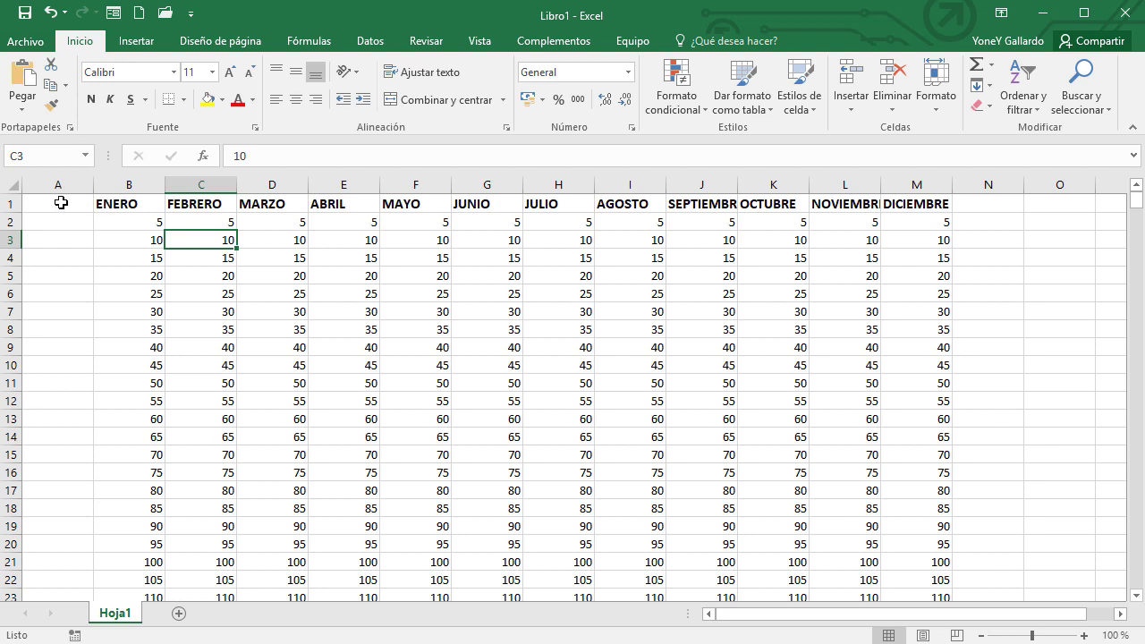
{"action": "left_click", "coordinate": [25, 203]}
{"action": "left_click", "coordinate": [306, 259]}
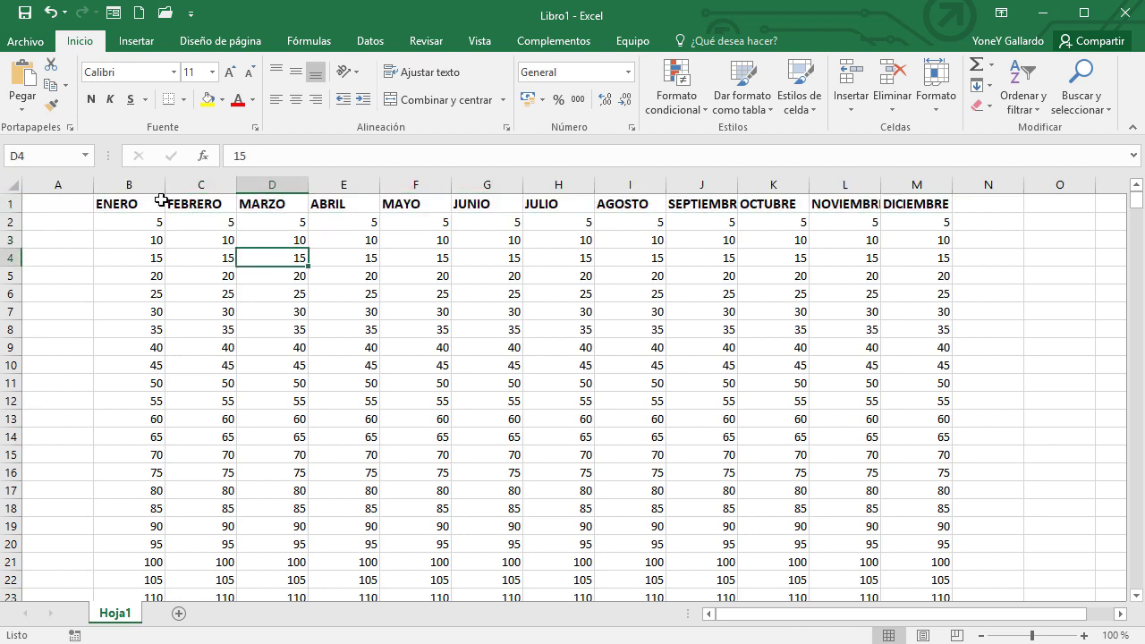
{"action": "left_click", "coordinate": [121, 225]}
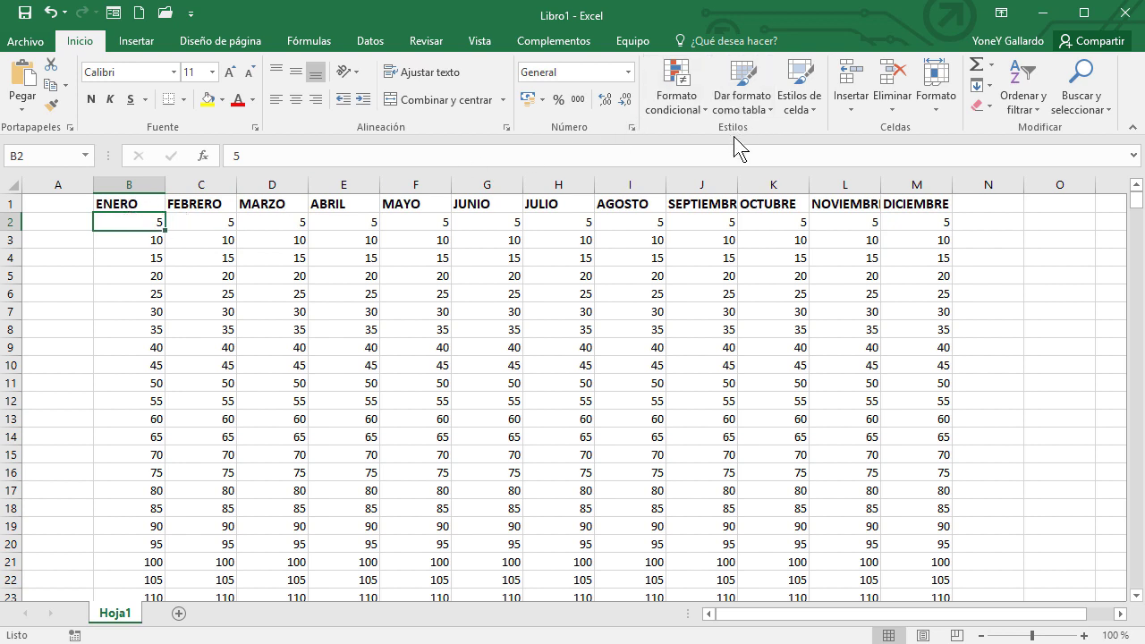
- Freeze the top row with Vista > Inmovilizar fila superior and scroll down to test it
{"action": "left_click", "coordinate": [483, 39]}
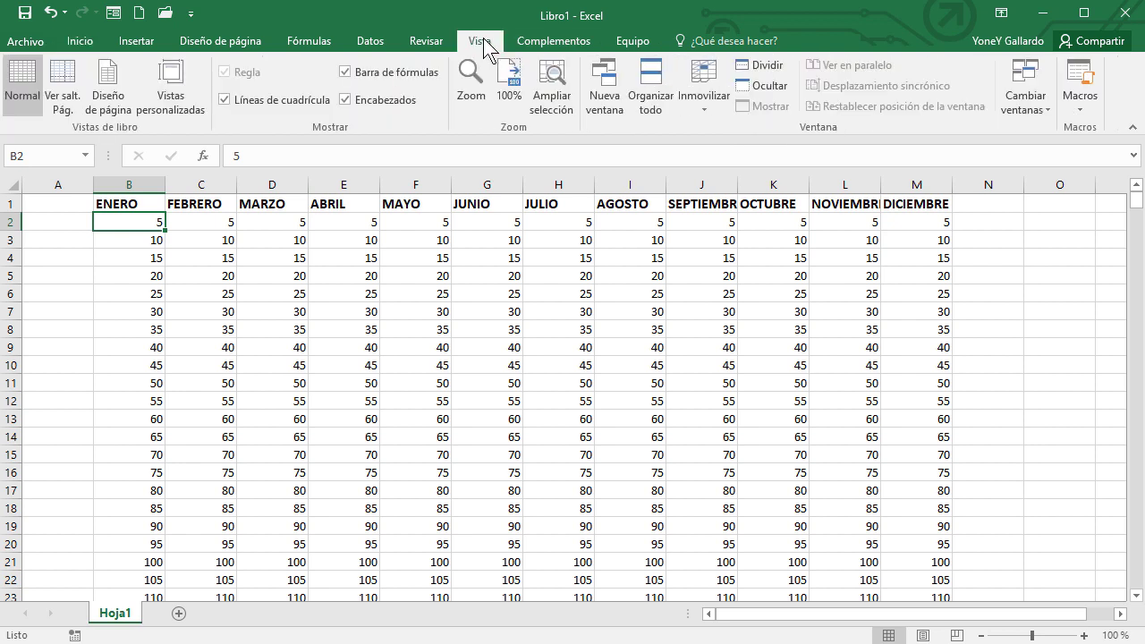
{"action": "left_click", "coordinate": [717, 104]}
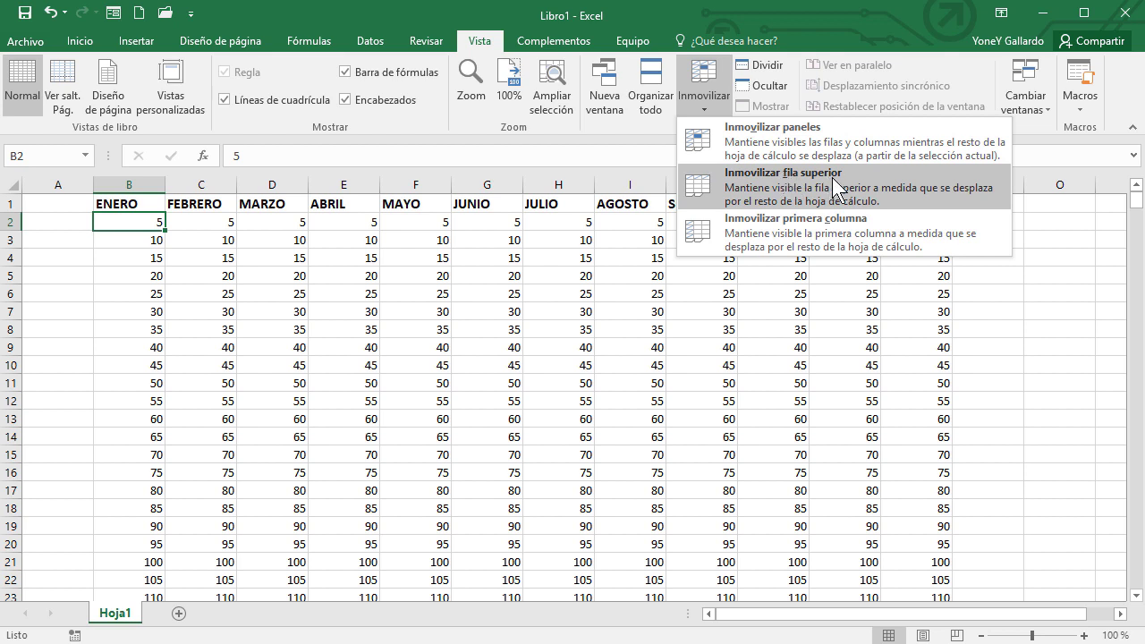
{"action": "left_click", "coordinate": [834, 186]}
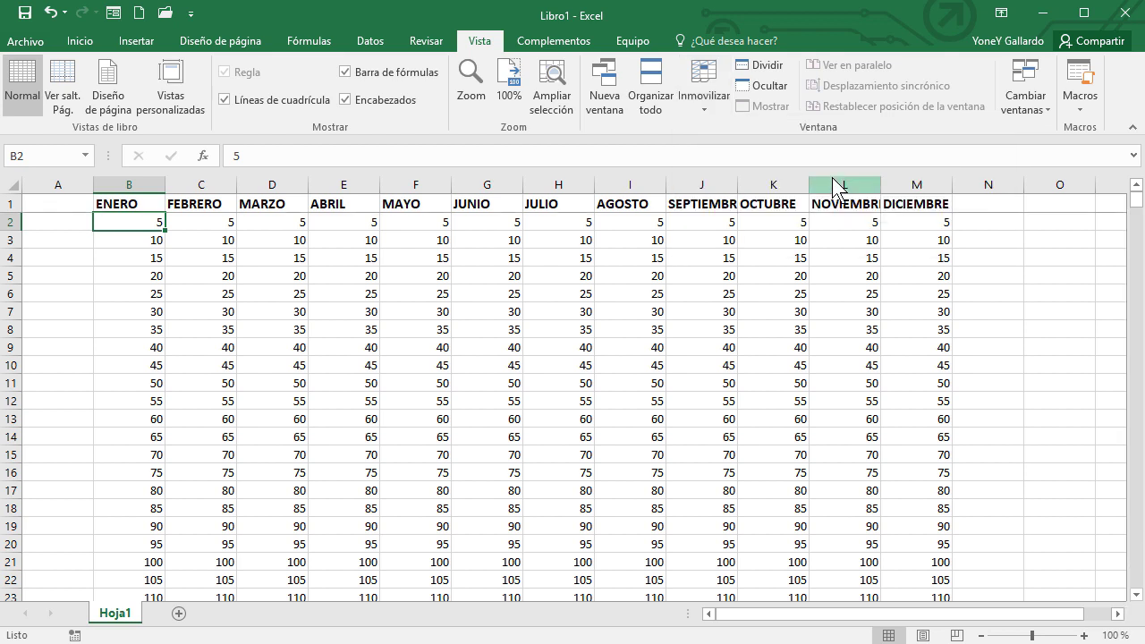
{"action": "left_click", "coordinate": [7, 203]}
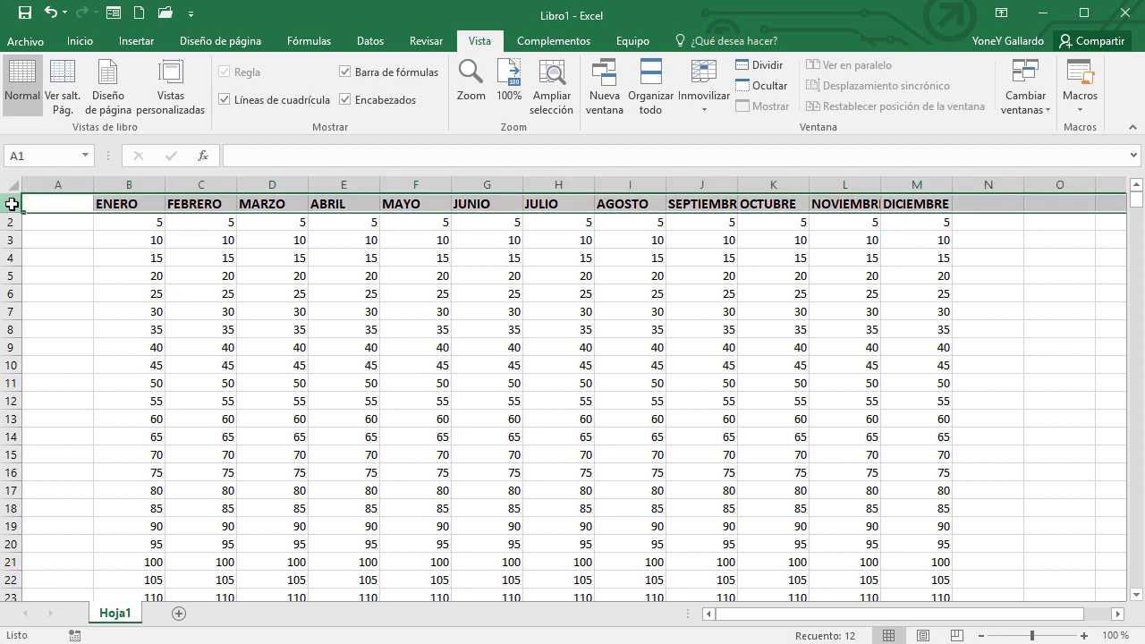
{"action": "left_click", "coordinate": [191, 235]}
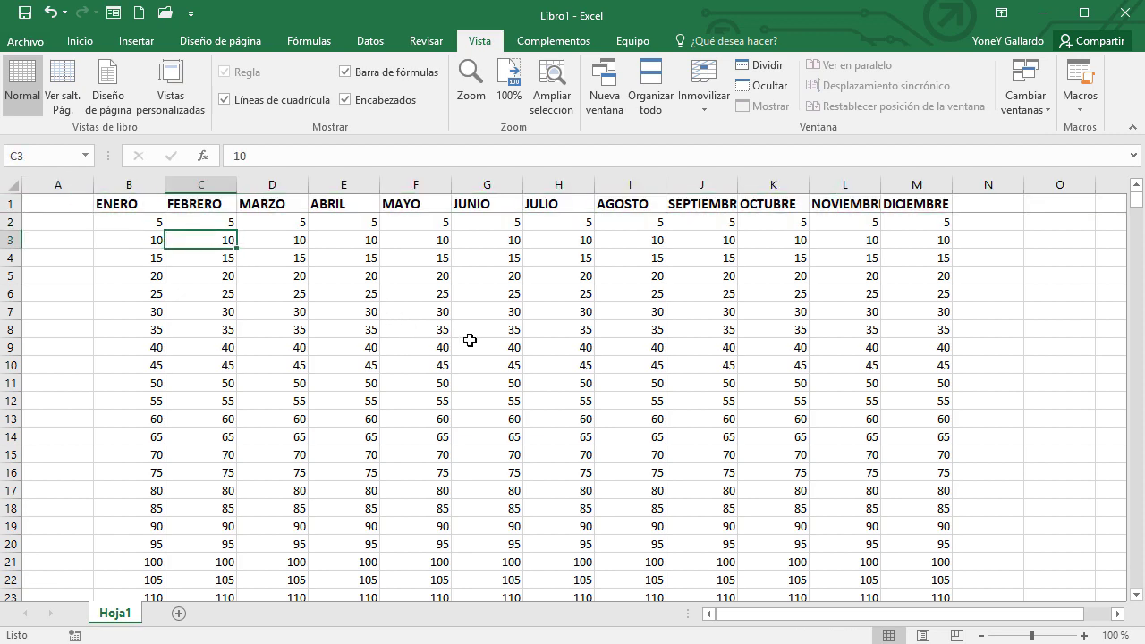
{"action": "scroll", "coordinate": [469, 340], "scroll_direction": "down", "scroll_amount": 2}
{"action": "scroll", "coordinate": [470, 339], "scroll_direction": "down", "scroll_amount": 7}
{"action": "scroll", "coordinate": [469, 340], "scroll_direction": "down", "scroll_amount": 6}
{"action": "scroll", "coordinate": [469, 340], "scroll_direction": "down", "scroll_amount": 5}
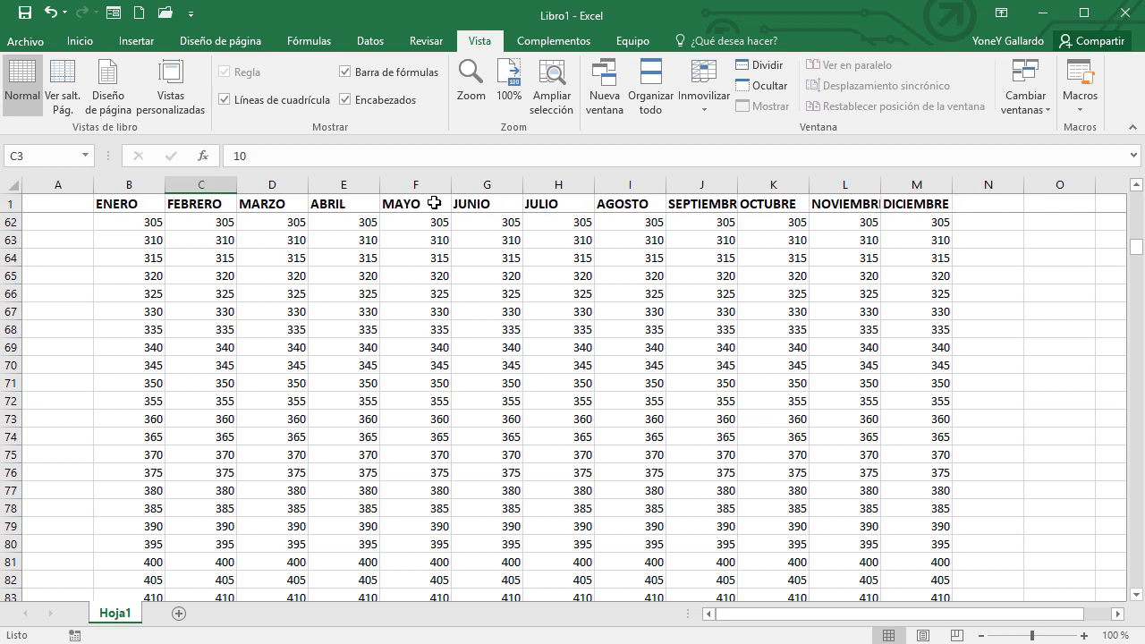
{"action": "scroll", "coordinate": [656, 348], "scroll_direction": "down", "scroll_amount": 10}
{"action": "scroll", "coordinate": [656, 348], "scroll_direction": "down", "scroll_amount": 12}
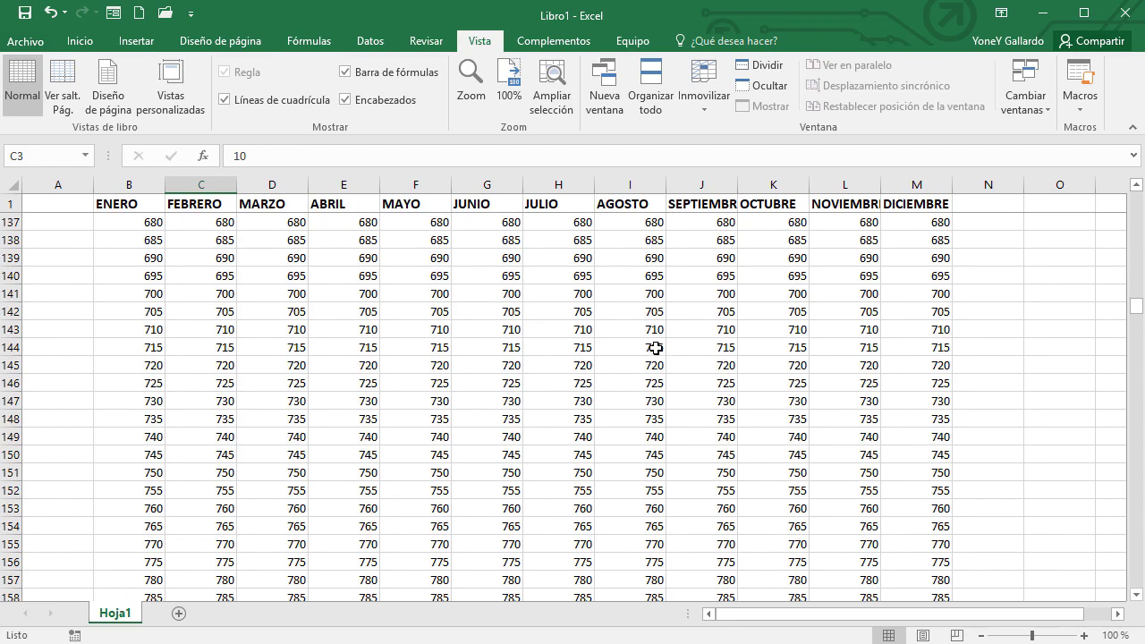
{"action": "scroll", "coordinate": [656, 348], "scroll_direction": "down", "scroll_amount": 13}
{"action": "scroll", "coordinate": [656, 348], "scroll_direction": "down", "scroll_amount": 20}
{"action": "scroll", "coordinate": [656, 348], "scroll_direction": "down", "scroll_amount": 4}
{"action": "scroll", "coordinate": [656, 348], "scroll_direction": "down", "scroll_amount": 6}
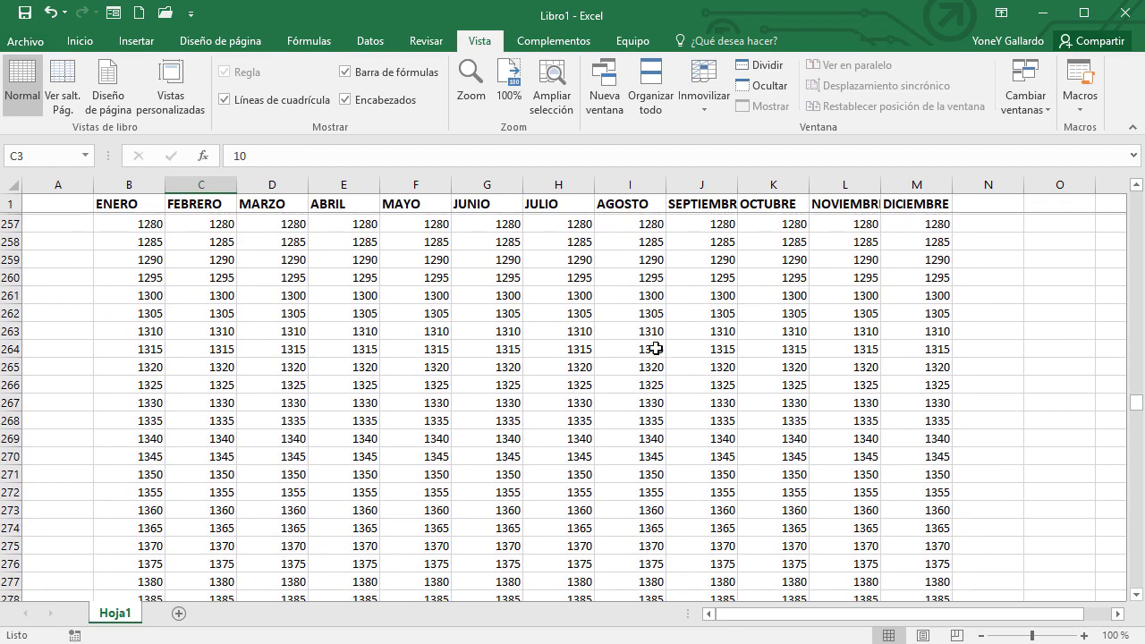
{"action": "scroll", "coordinate": [570, 270], "scroll_direction": "down", "scroll_amount": 10}
{"action": "scroll", "coordinate": [706, 305], "scroll_direction": "down", "scroll_amount": 8}
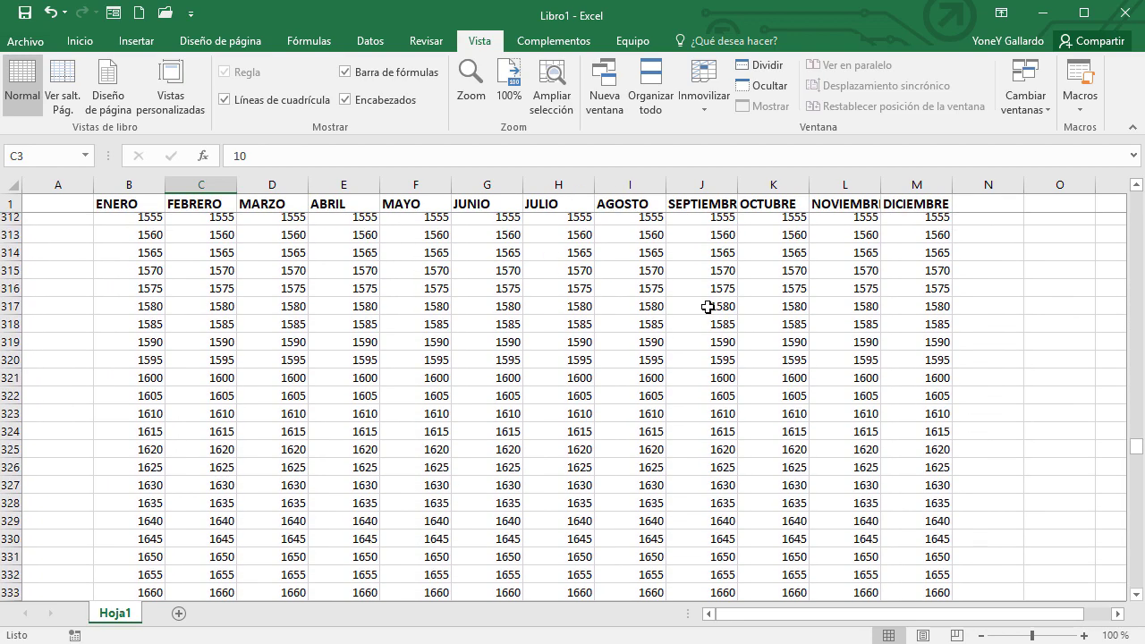
{"action": "scroll", "coordinate": [707, 307], "scroll_direction": "down", "scroll_amount": 2}
{"action": "left_click", "coordinate": [857, 434]}
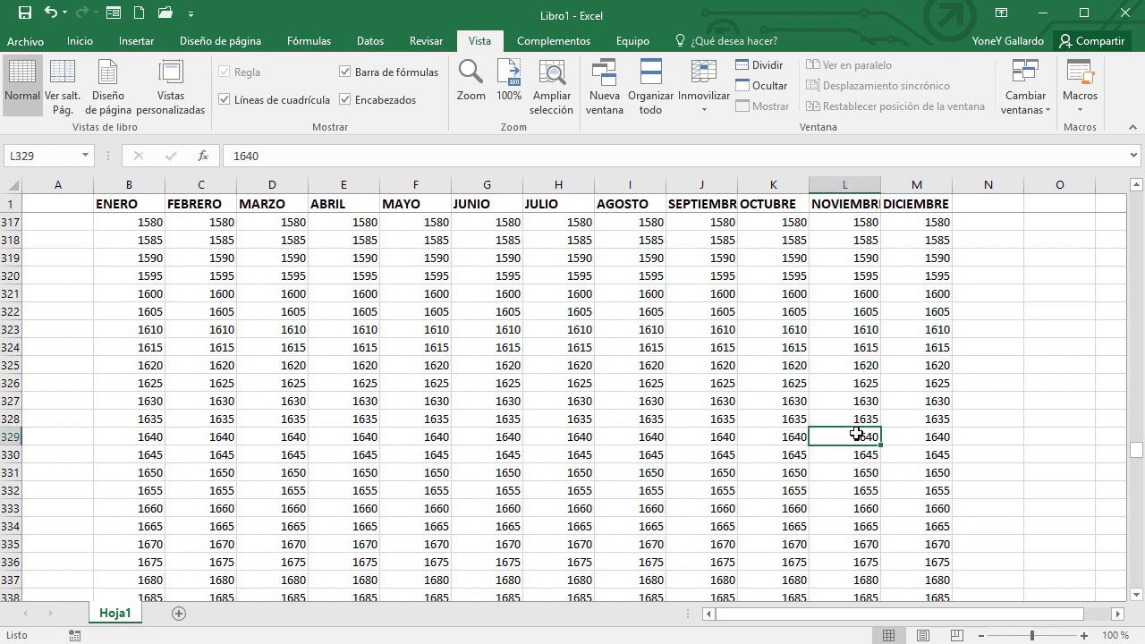
{"action": "scroll", "coordinate": [855, 390], "scroll_direction": "down", "scroll_amount": 15}
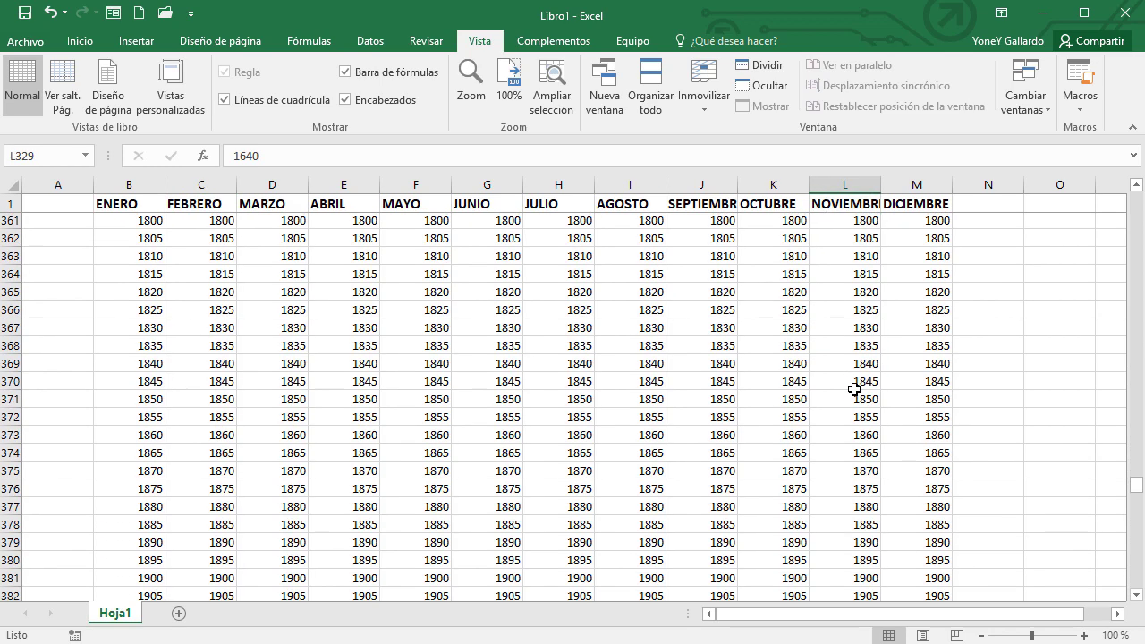
{"action": "scroll", "coordinate": [855, 390], "scroll_direction": "down", "scroll_amount": 10}
{"action": "scroll", "coordinate": [855, 390], "scroll_direction": "down", "scroll_amount": 10}
{"action": "scroll", "coordinate": [855, 390], "scroll_direction": "down", "scroll_amount": 13}
{"action": "scroll", "coordinate": [855, 390], "scroll_direction": "down", "scroll_amount": 9}
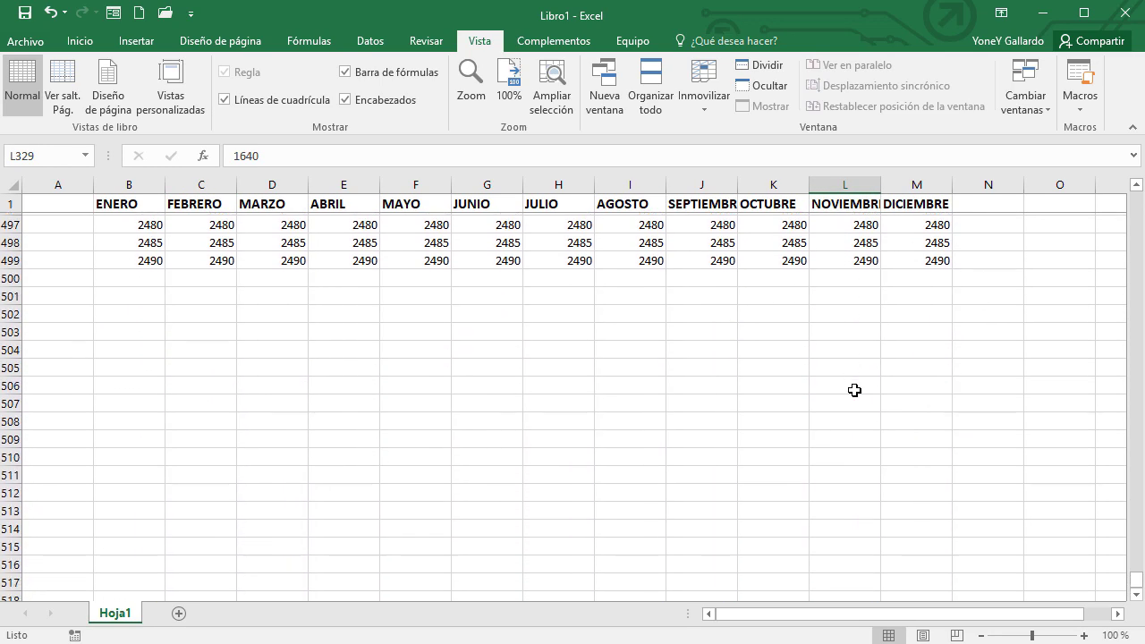
{"action": "scroll", "coordinate": [855, 390], "scroll_direction": "up", "scroll_amount": 20}
{"action": "scroll", "coordinate": [855, 390], "scroll_direction": "up", "scroll_amount": 20}
{"action": "scroll", "coordinate": [855, 390], "scroll_direction": "up", "scroll_amount": 20}
{"action": "scroll", "coordinate": [856, 390], "scroll_direction": "up", "scroll_amount": 20}
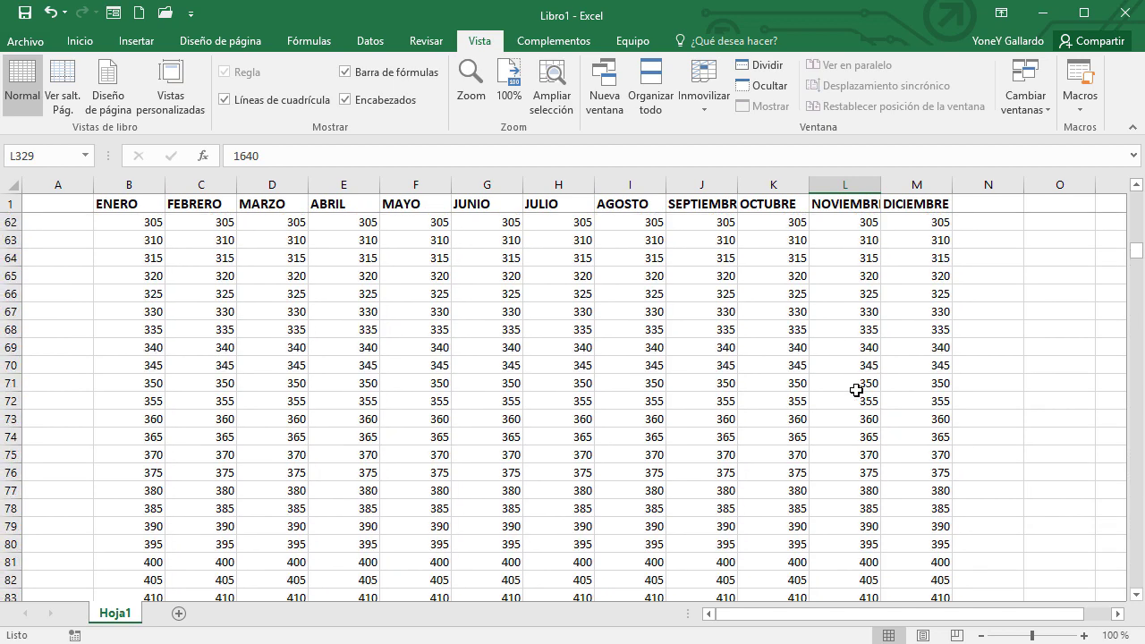
{"action": "scroll", "coordinate": [855, 388], "scroll_direction": "up", "scroll_amount": 20}
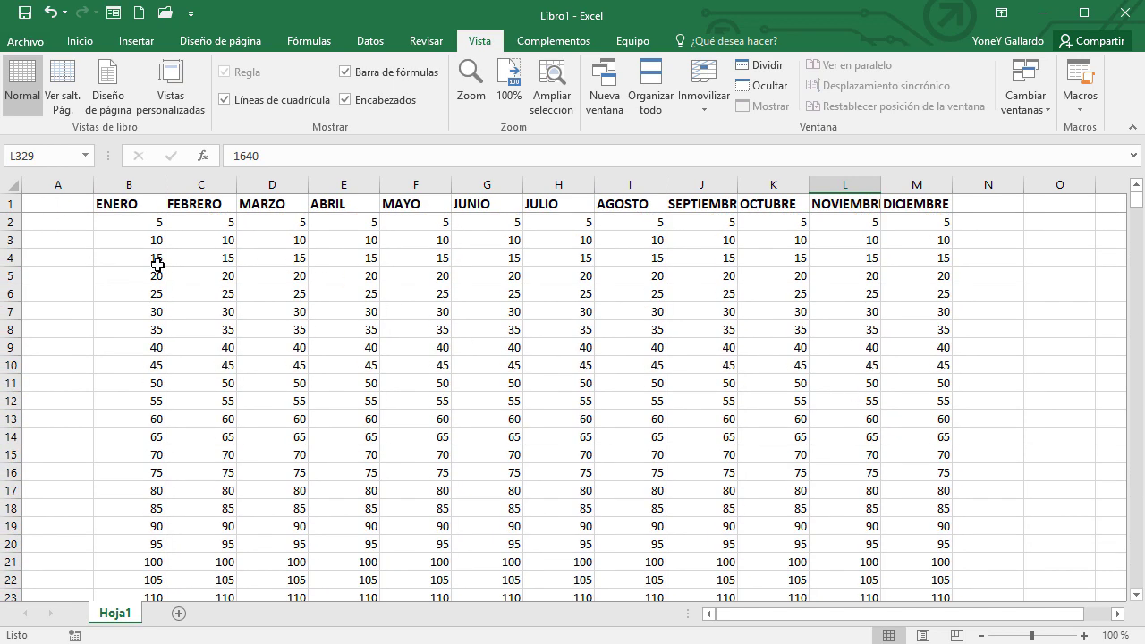
- Unfreeze with Movilizar paneles and scroll to confirm the header row now moves
{"action": "left_click", "coordinate": [703, 103]}
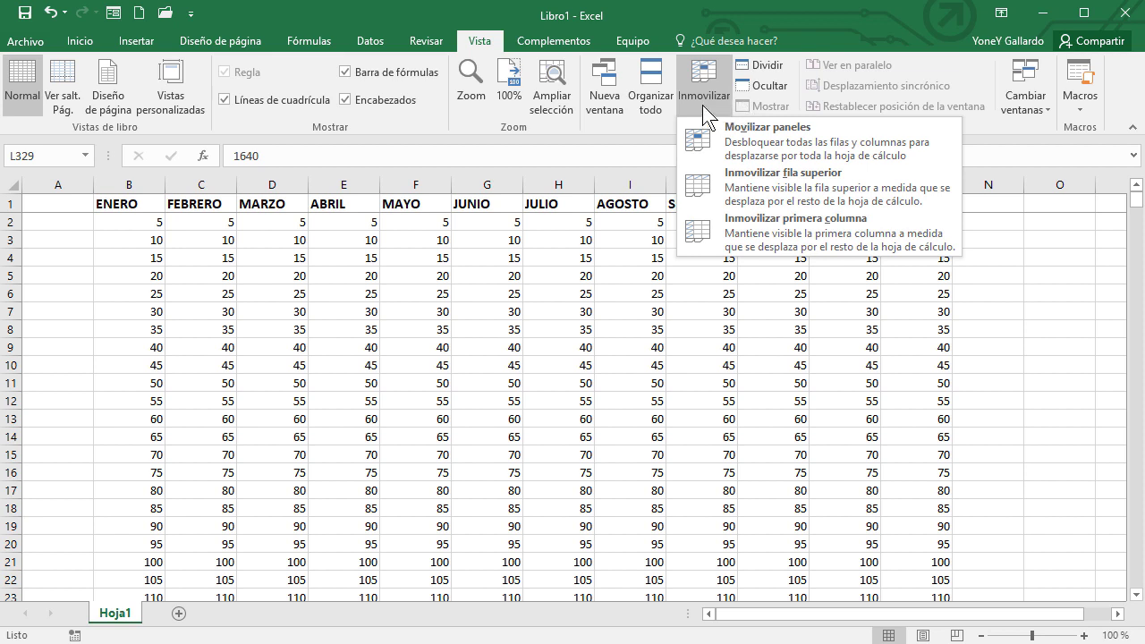
{"action": "left_click", "coordinate": [825, 138]}
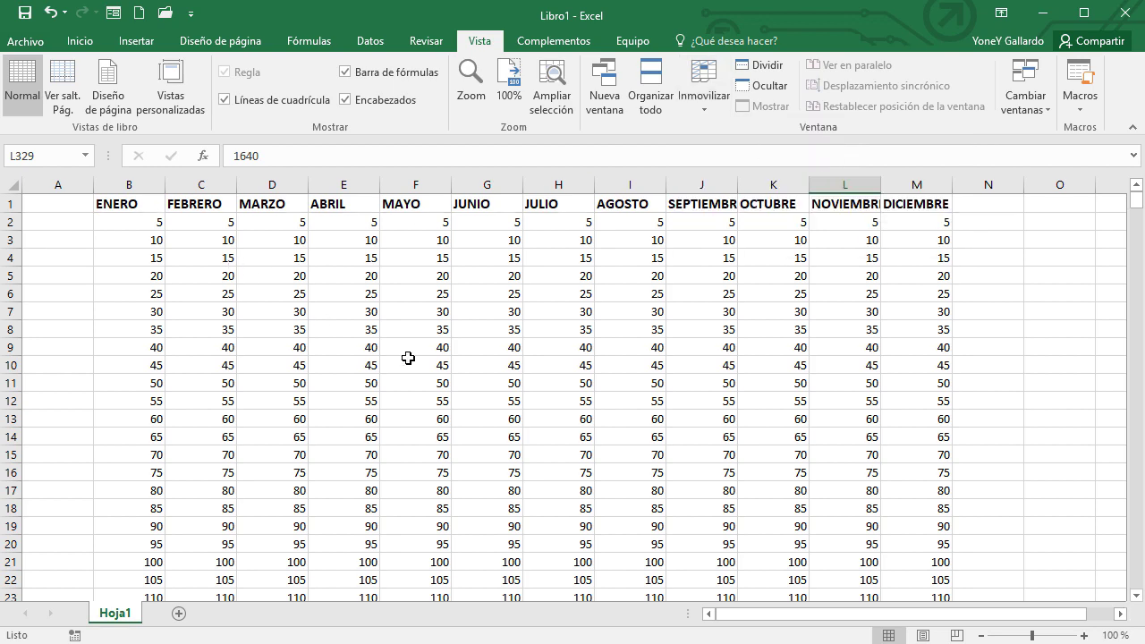
{"action": "scroll", "coordinate": [408, 358], "scroll_direction": "down", "scroll_amount": 17}
{"action": "scroll", "coordinate": [408, 358], "scroll_direction": "down", "scroll_amount": 8}
{"action": "scroll", "coordinate": [408, 357], "scroll_direction": "up", "scroll_amount": 15}
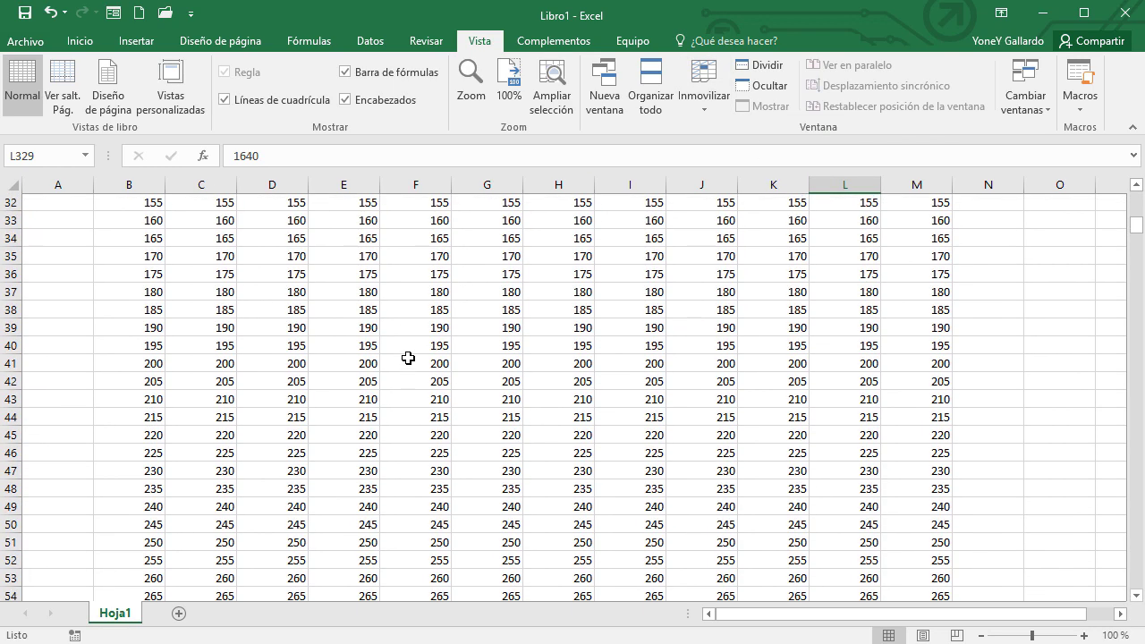
{"action": "scroll", "coordinate": [408, 358], "scroll_direction": "up", "scroll_amount": 10}
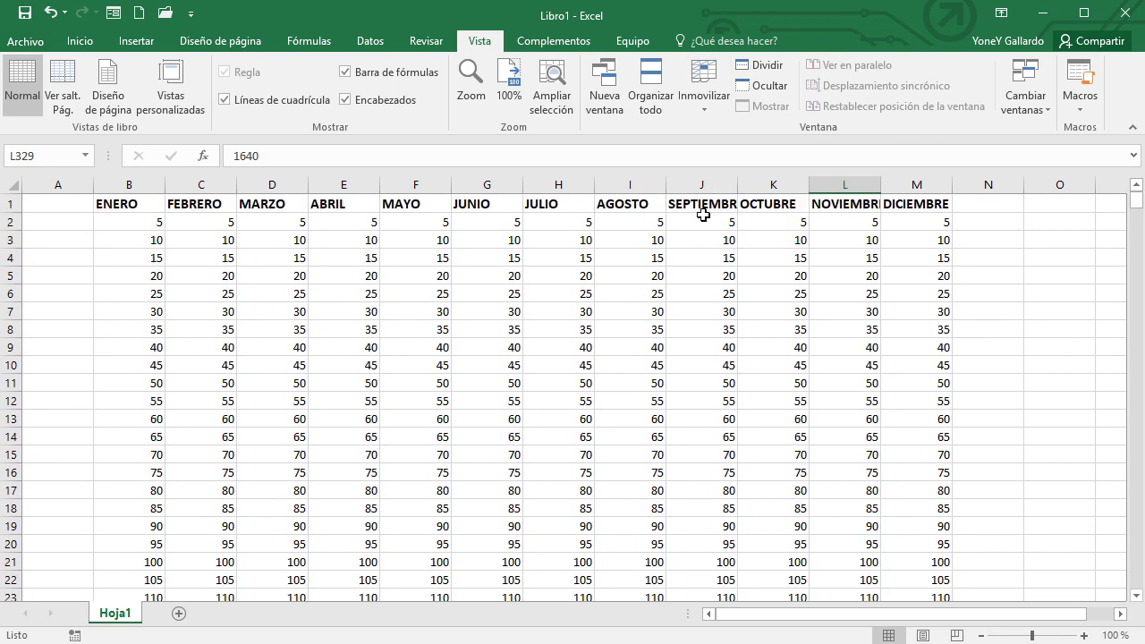
{"action": "scroll", "coordinate": [529, 319], "scroll_direction": "down", "scroll_amount": 5}
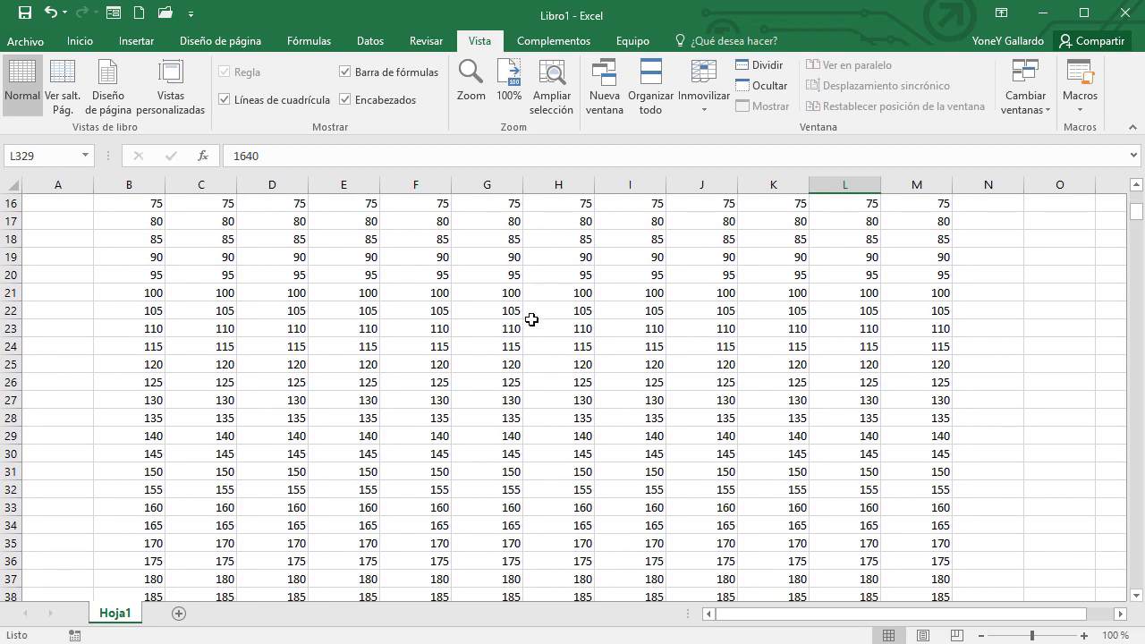
{"action": "scroll", "coordinate": [532, 320], "scroll_direction": "up", "scroll_amount": 5}
{"action": "left_click", "coordinate": [290, 348]}
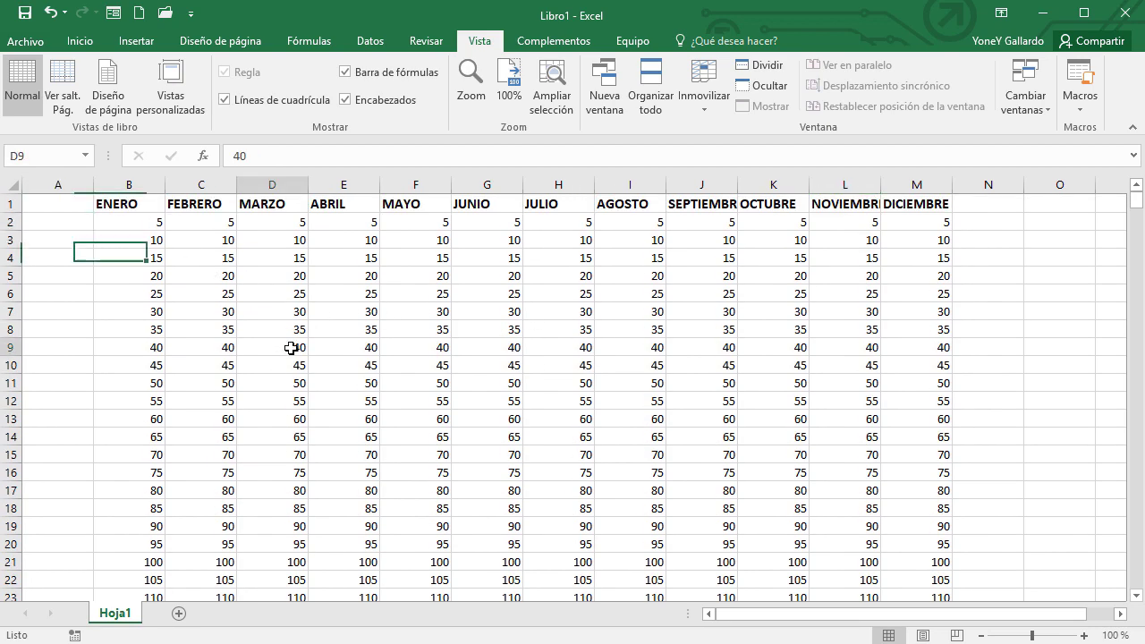
{"action": "left_click", "coordinate": [120, 203]}
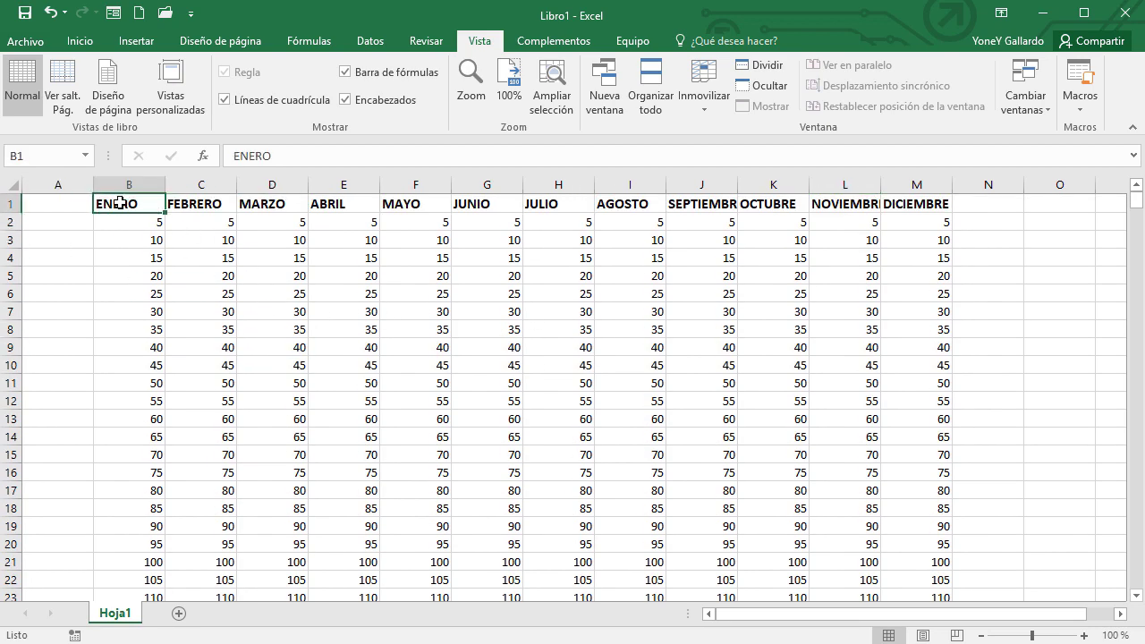
- Insert two blank rows above the month headers, moving them to row 3, and select B4
{"action": "left_click", "coordinate": [8, 203]}
{"action": "right_click", "coordinate": [8, 203]}
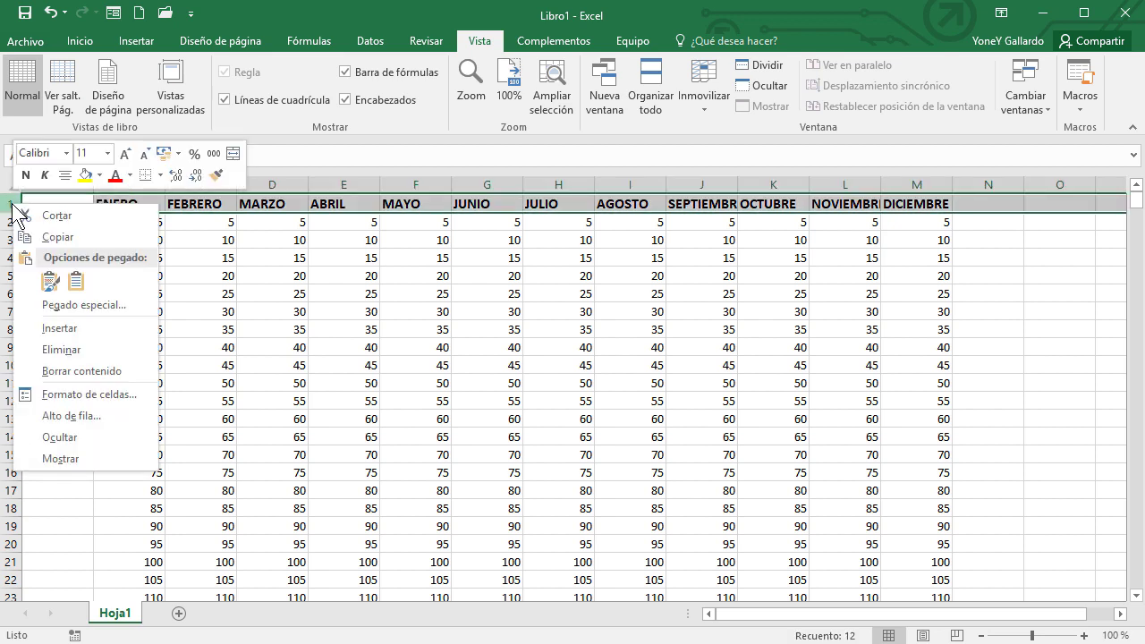
{"action": "left_click", "coordinate": [85, 329]}
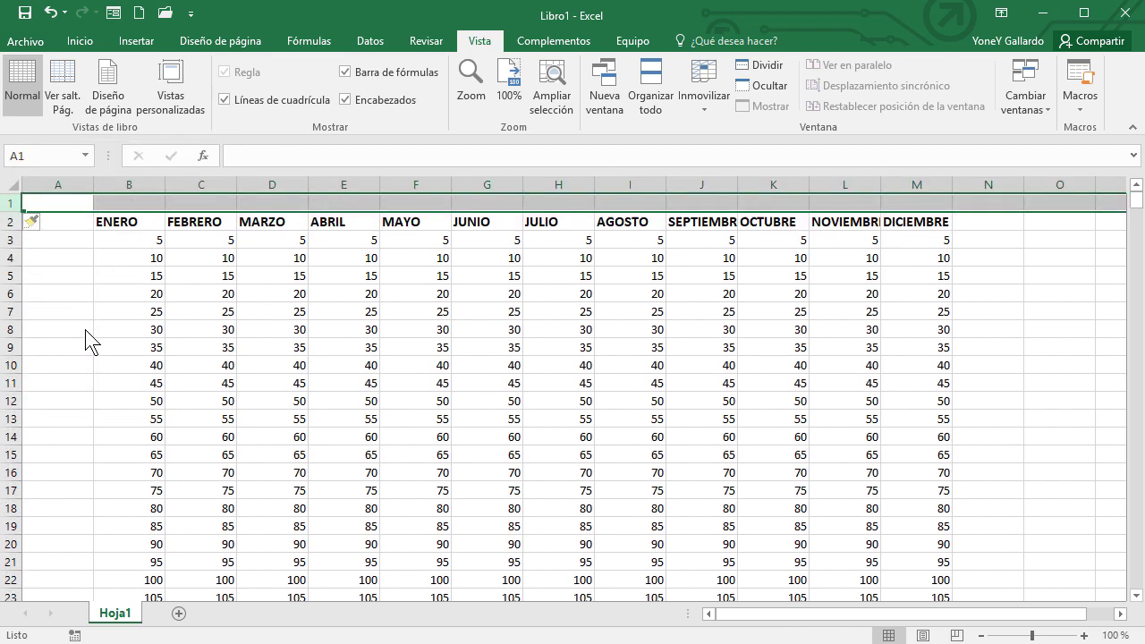
{"action": "right_click", "coordinate": [8, 203]}
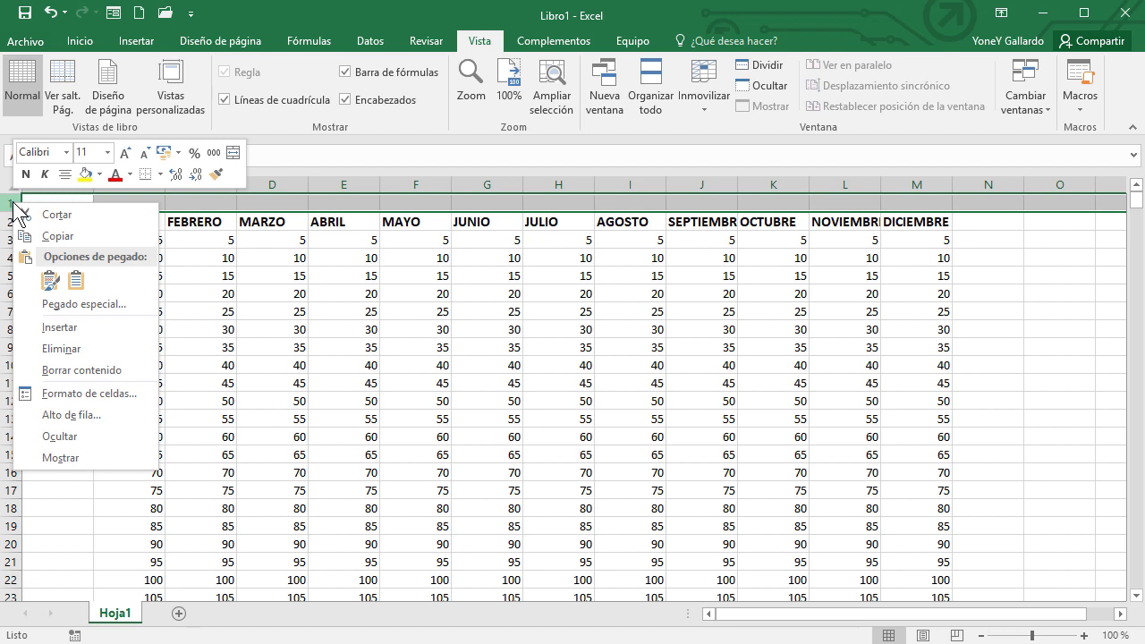
{"action": "left_click", "coordinate": [71, 329]}
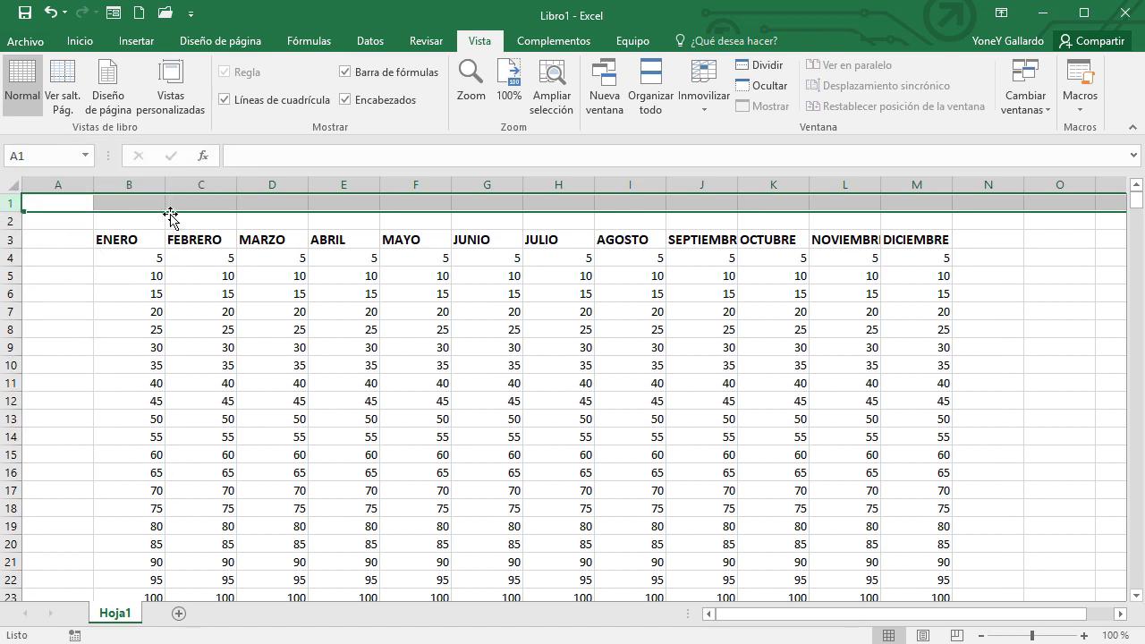
{"action": "left_click", "coordinate": [11, 240]}
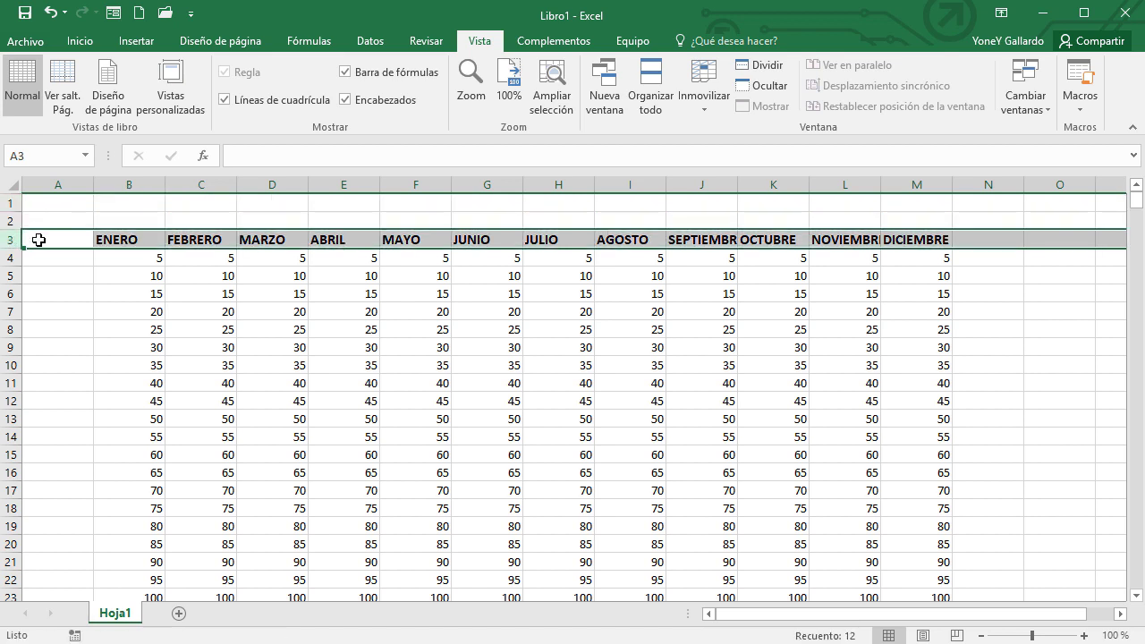
{"action": "left_click", "coordinate": [116, 260]}
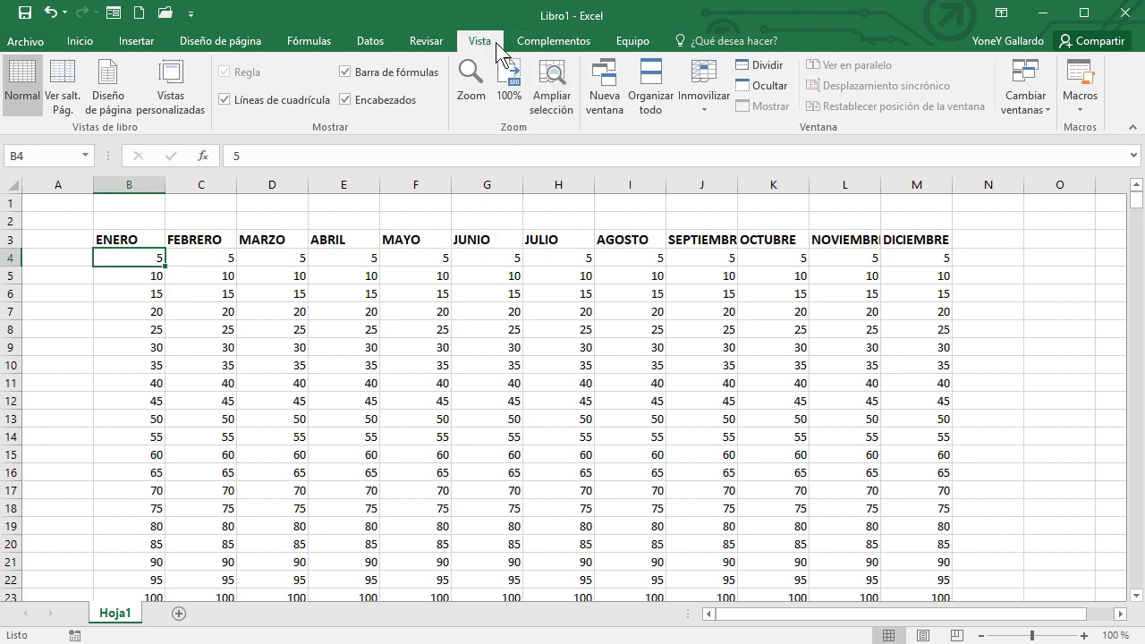
{"action": "left_click", "coordinate": [701, 106]}
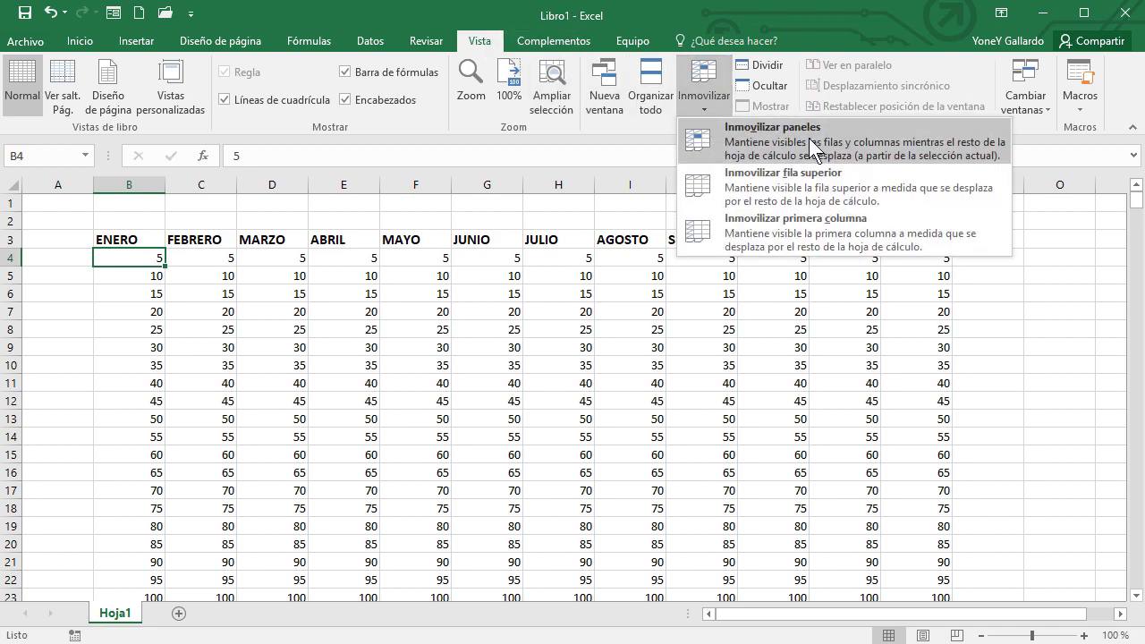
{"action": "left_click", "coordinate": [809, 137]}
{"action": "scroll", "coordinate": [530, 390], "scroll_direction": "down", "scroll_amount": 5}
{"action": "scroll", "coordinate": [530, 390], "scroll_direction": "down", "scroll_amount": 17}
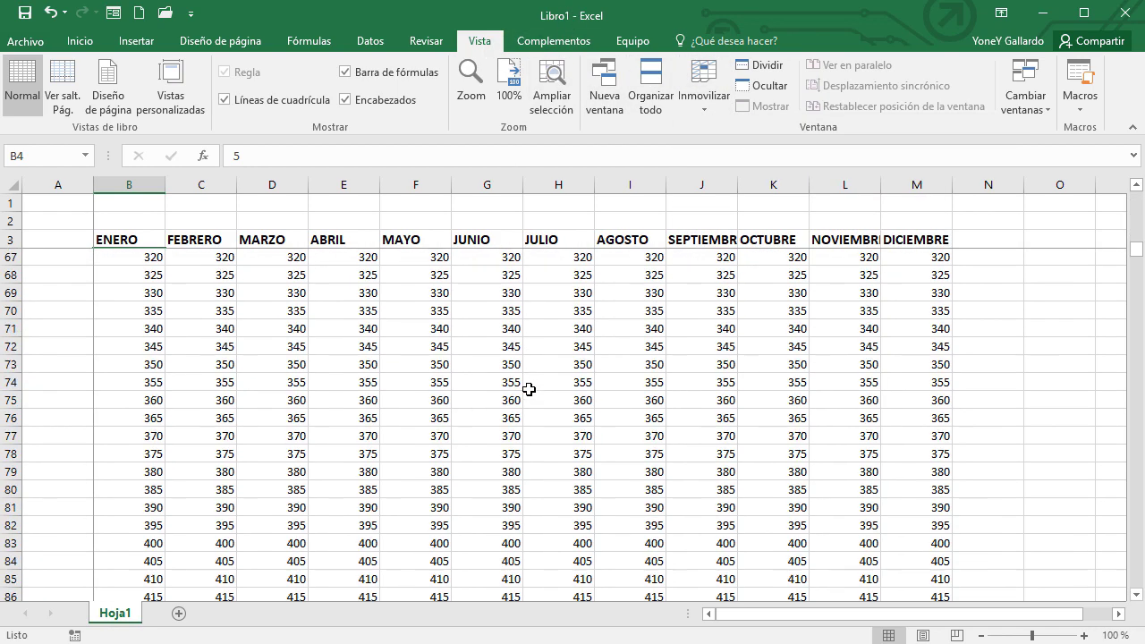
{"action": "scroll", "coordinate": [524, 388], "scroll_direction": "down", "scroll_amount": 6}
{"action": "scroll", "coordinate": [277, 366], "scroll_direction": "down", "scroll_amount": 18}
{"action": "scroll", "coordinate": [263, 365], "scroll_direction": "down", "scroll_amount": 15}
{"action": "scroll", "coordinate": [263, 365], "scroll_direction": "down", "scroll_amount": 10}
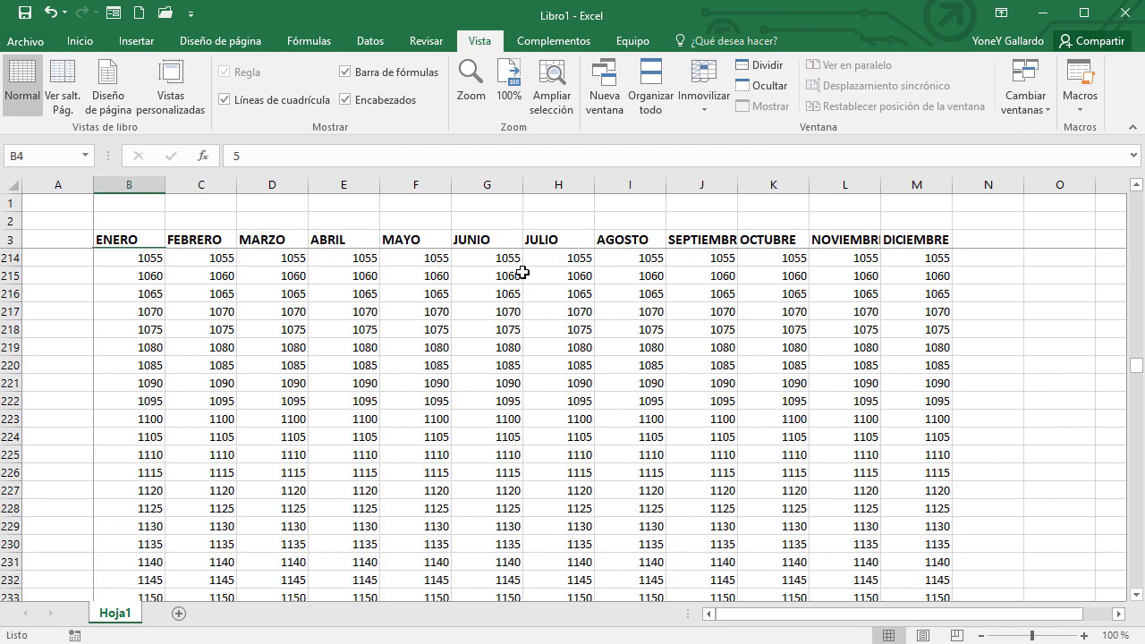
{"action": "scroll", "coordinate": [435, 370], "scroll_direction": "up", "scroll_amount": 20}
{"action": "scroll", "coordinate": [432, 377], "scroll_direction": "up", "scroll_amount": 10}
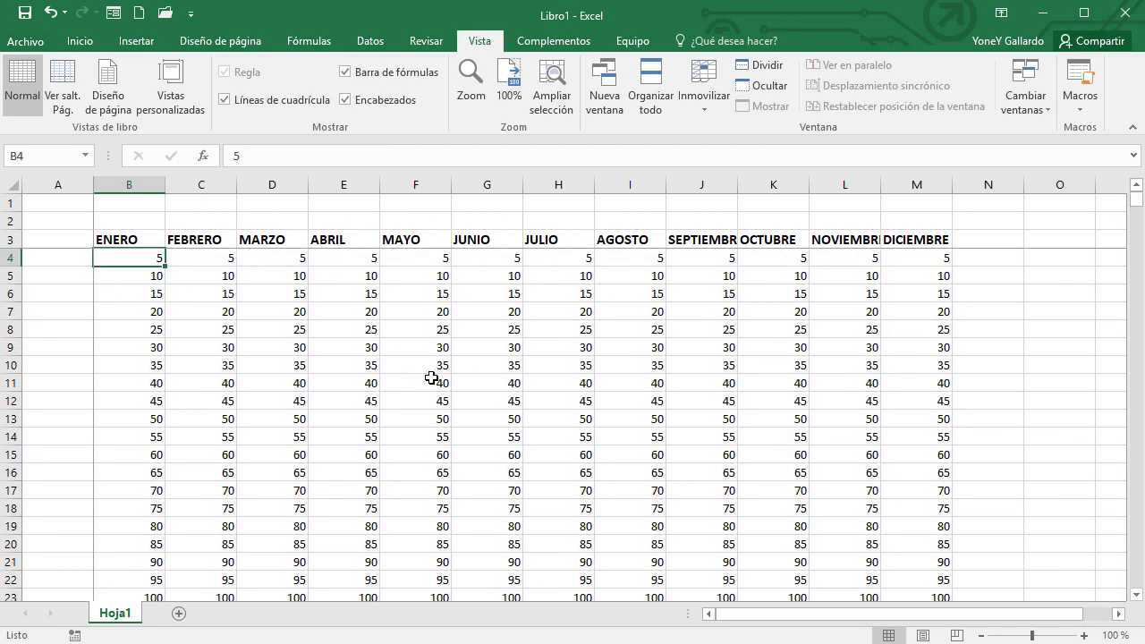
{"action": "left_click", "coordinate": [701, 96]}
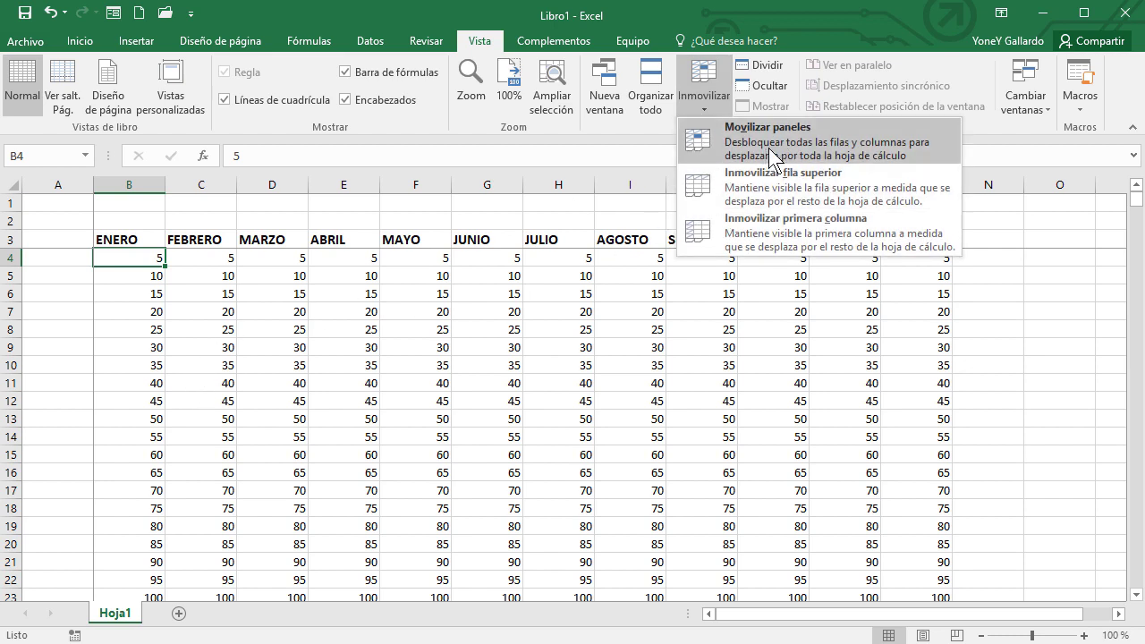
{"action": "left_click", "coordinate": [805, 134]}
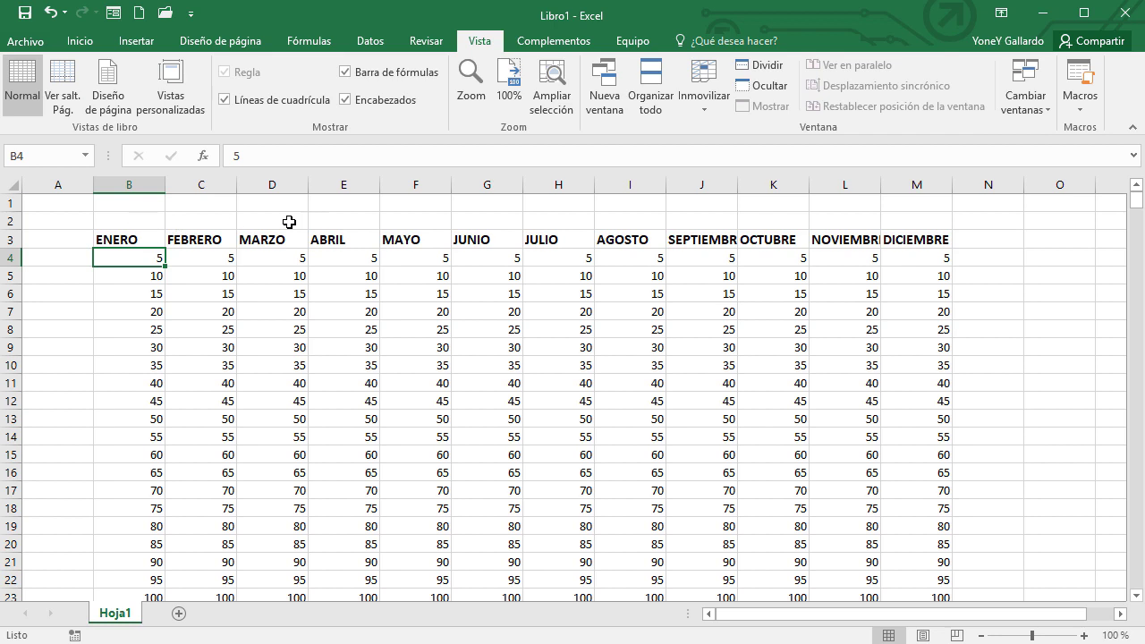
- Merge and centre B2:M2 and enter 2018 there in bold red
{"action": "left_click_drag", "start_coordinate": [137, 224], "coordinate": [936, 222]}
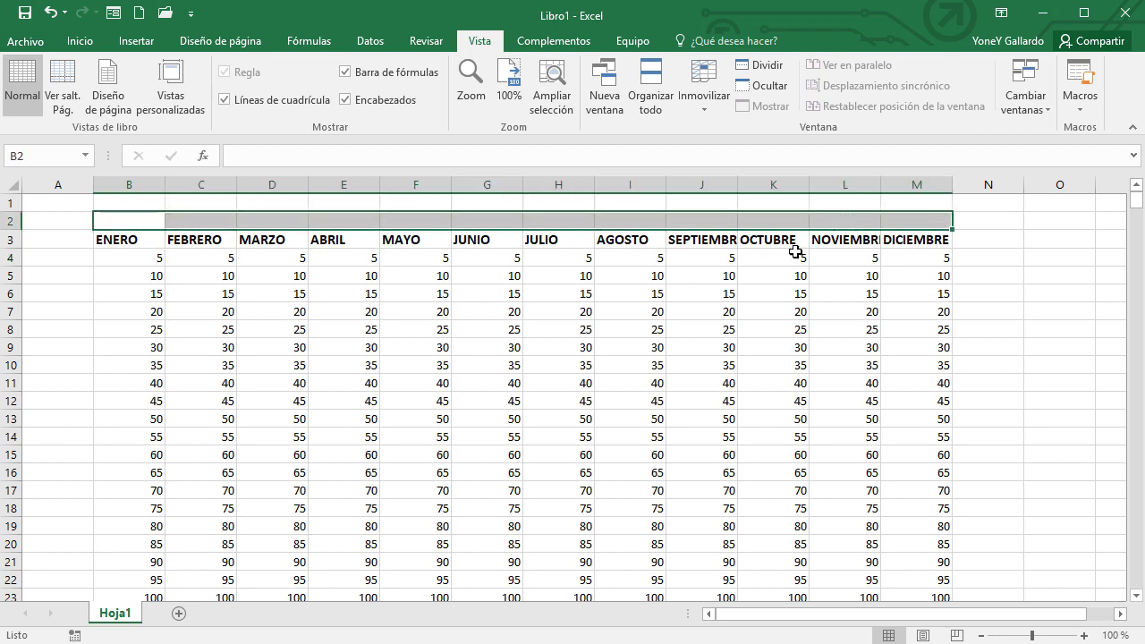
{"action": "left_click", "coordinate": [72, 40]}
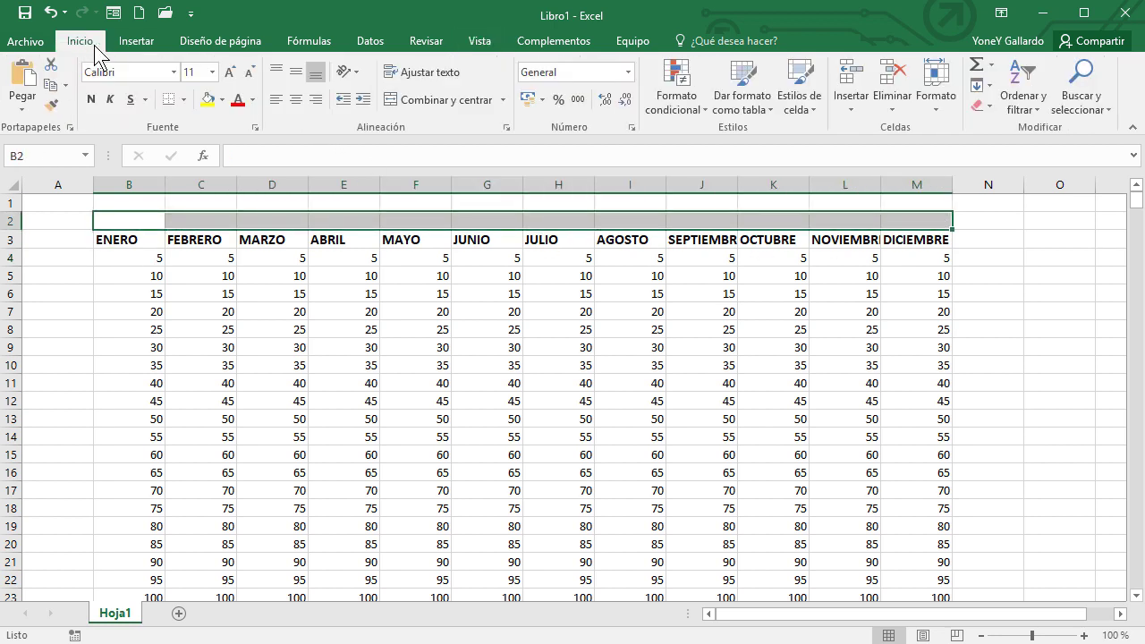
{"action": "left_click", "coordinate": [416, 99]}
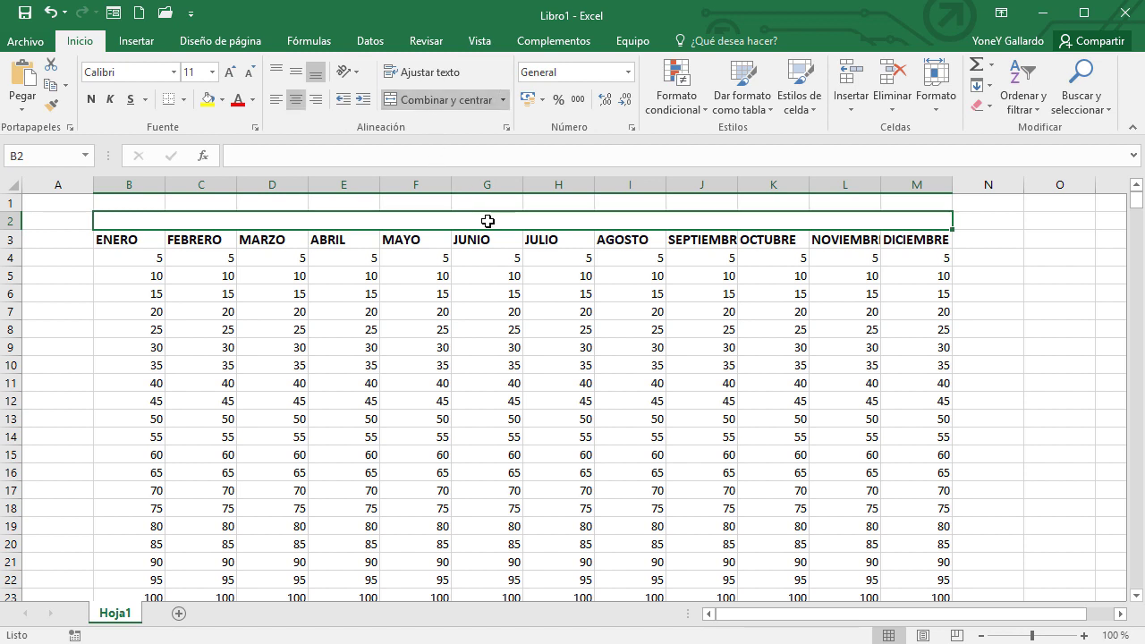
{"action": "type", "text": "2018"}
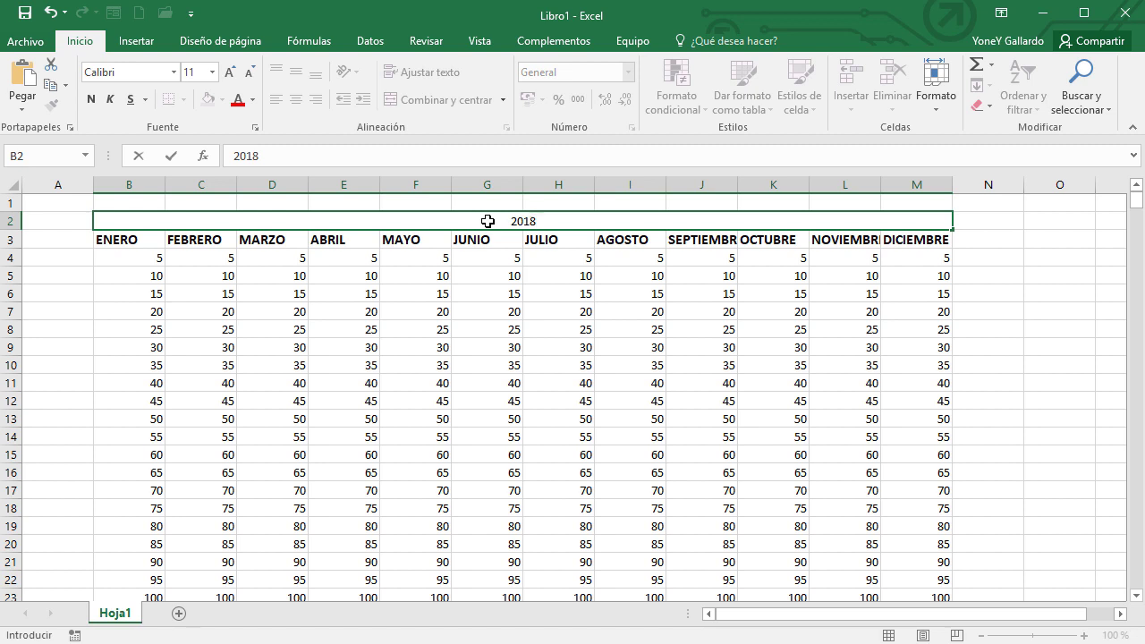
{"action": "key", "text": "Return"}
{"action": "left_click", "coordinate": [471, 217]}
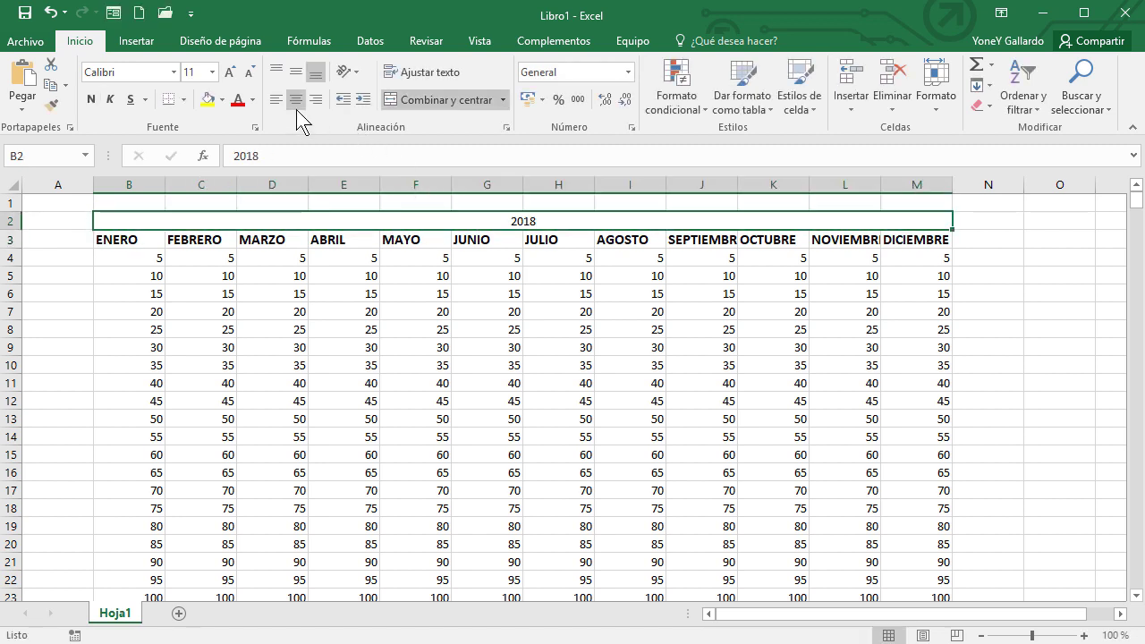
{"action": "left_click", "coordinate": [238, 100]}
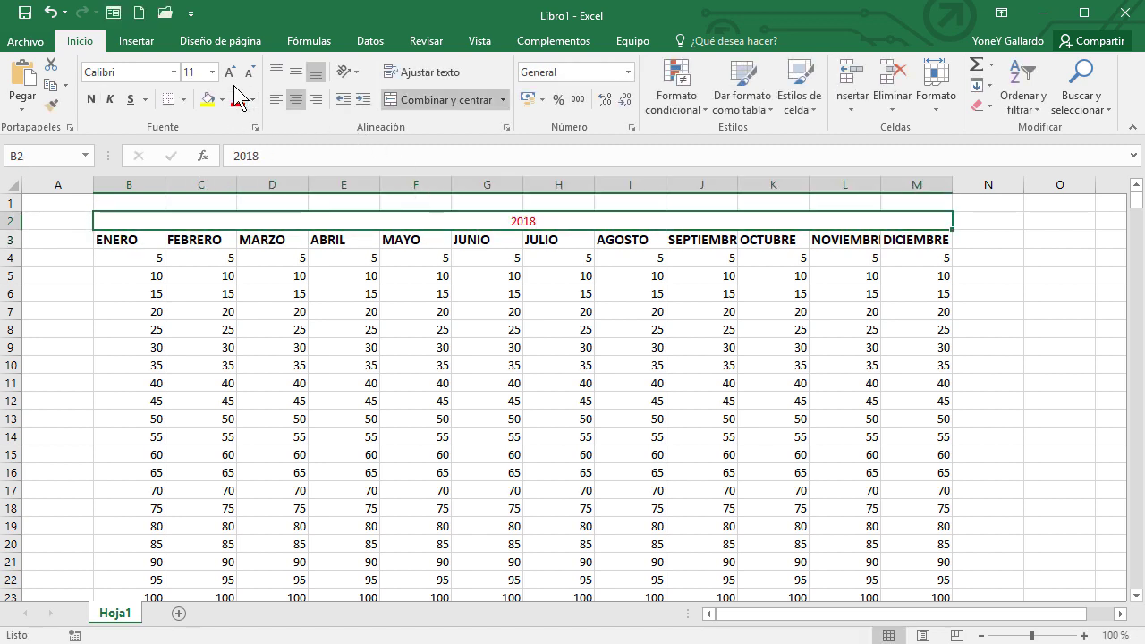
{"action": "left_click", "coordinate": [95, 100]}
{"action": "left_click", "coordinate": [983, 241]}
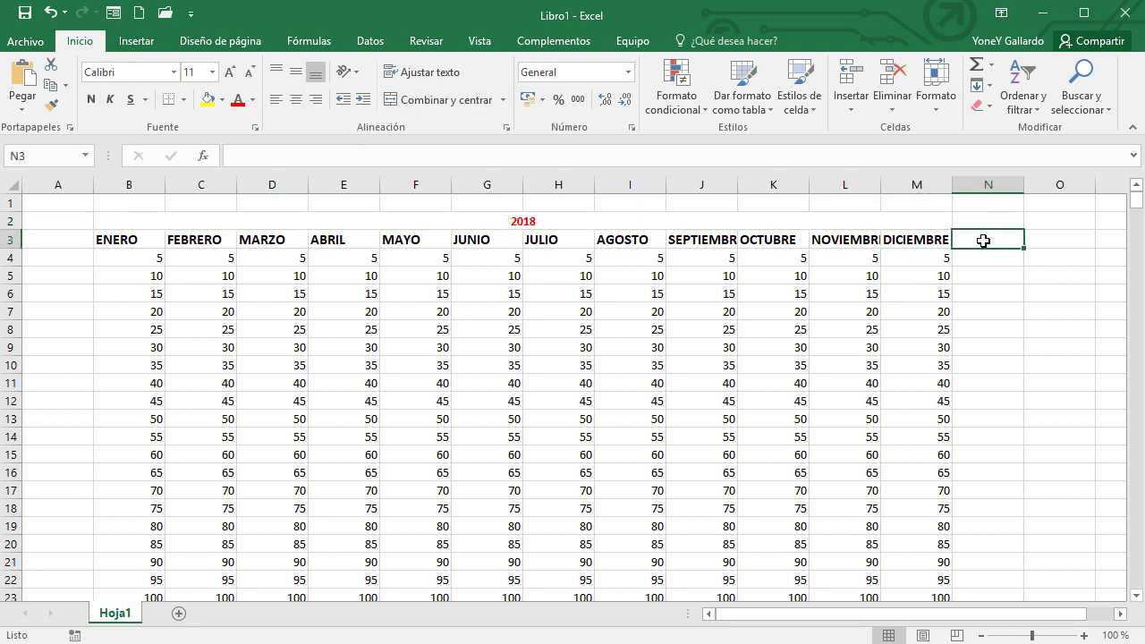
- Type ENERO in N3, then clear it again
{"action": "type", "text": "ENERO"}
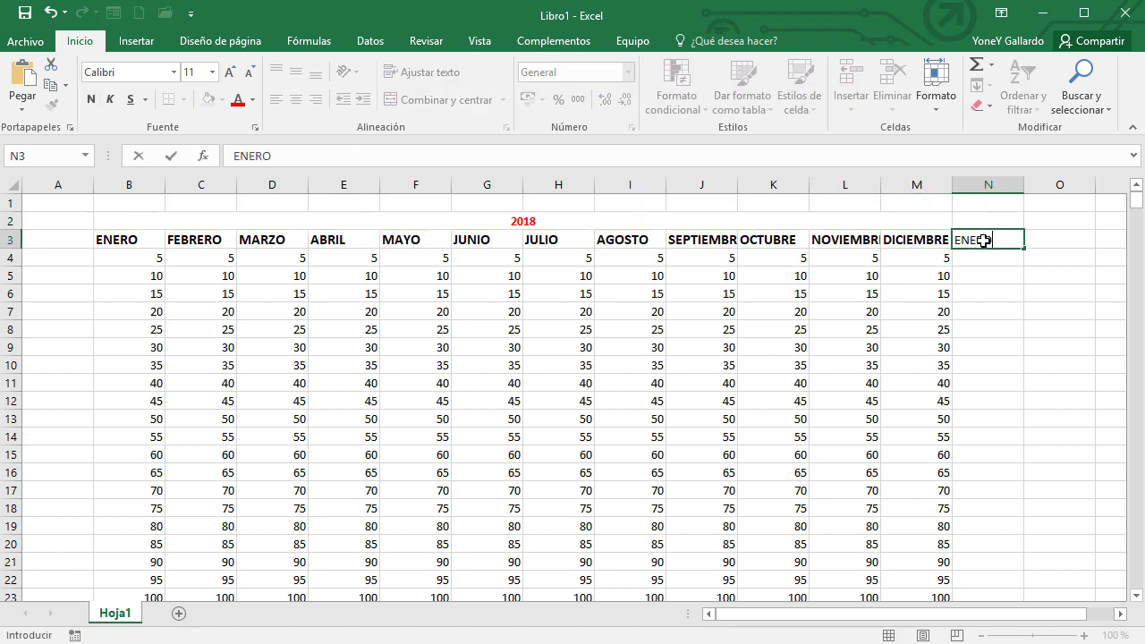
{"action": "key", "text": "Return"}
{"action": "left_click", "coordinate": [983, 241]}
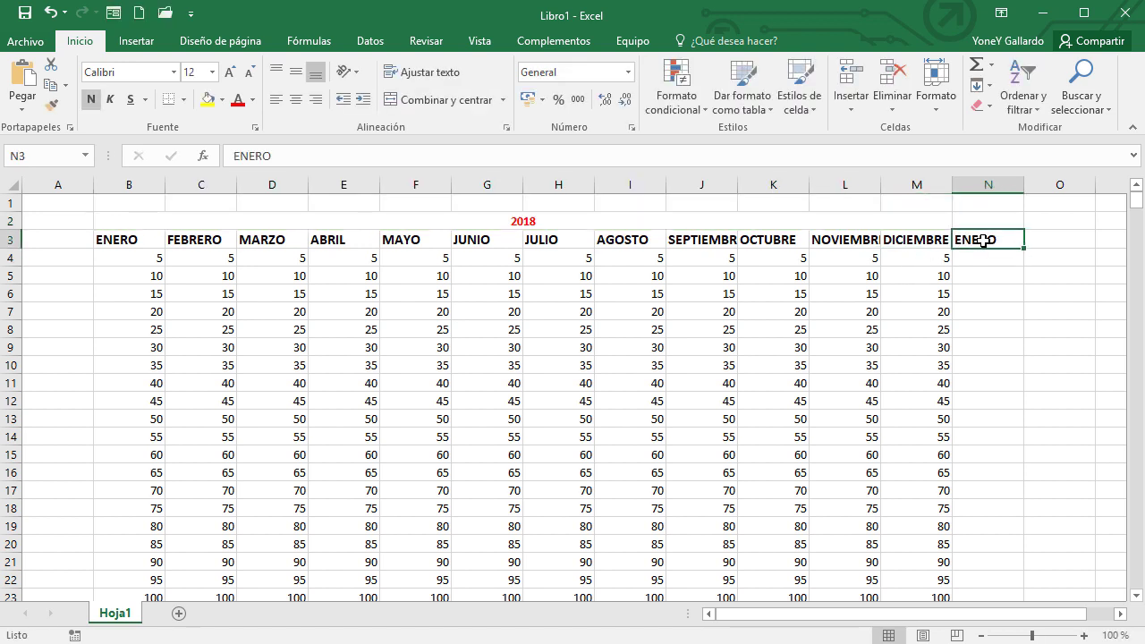
{"action": "key", "text": "Delete"}
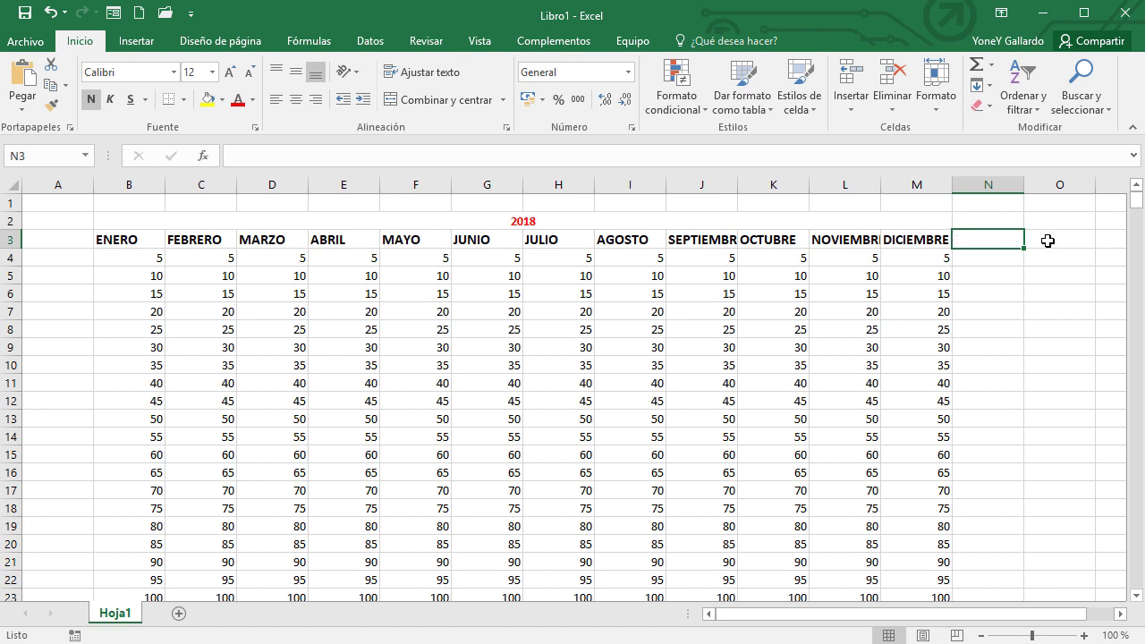
- Enter ENERO in O3 and fill the months across to DICIEMBRE in Z3
{"action": "left_click", "coordinate": [1047, 241]}
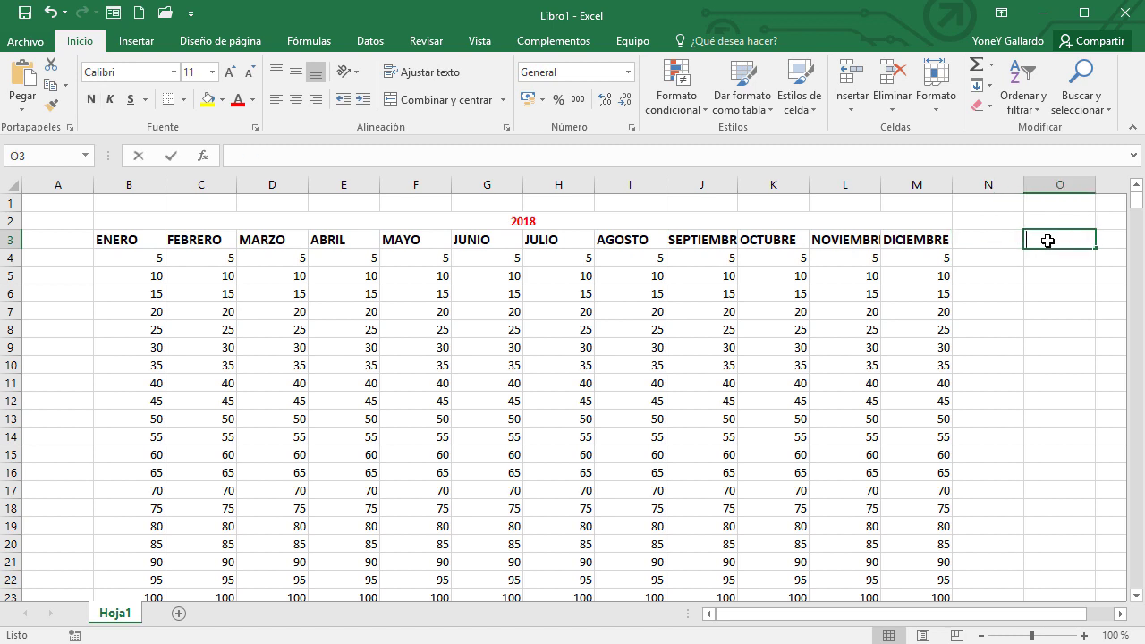
{"action": "type", "text": "ENERO"}
{"action": "key", "text": "Return"}
{"action": "left_click", "coordinate": [1050, 240]}
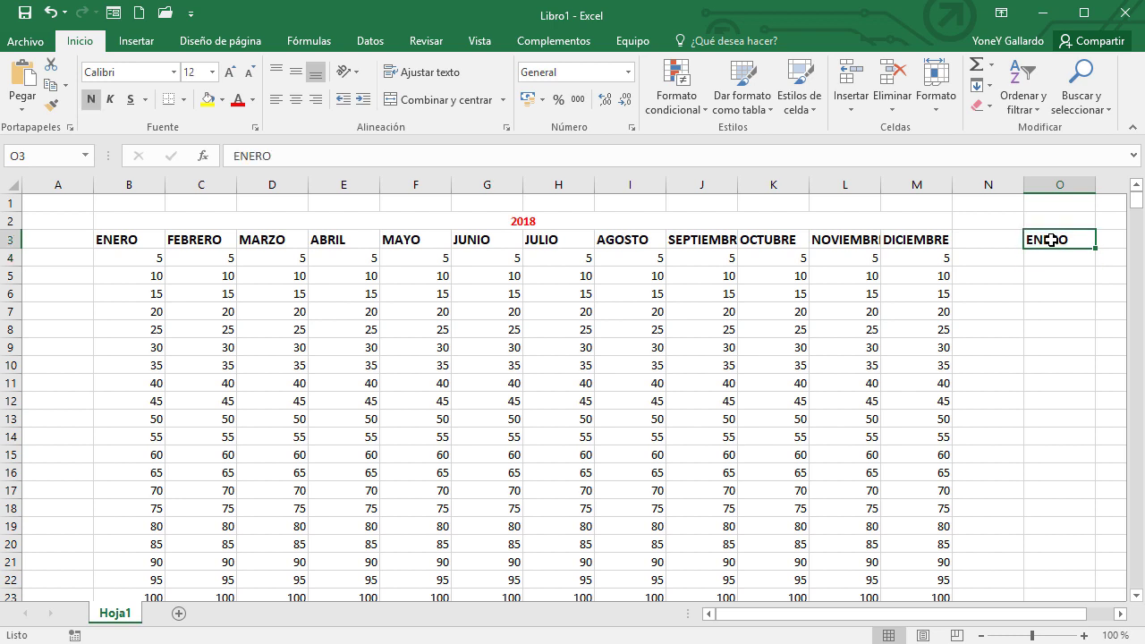
{"action": "mouse_move", "coordinate": [1097, 248]}
{"action": "left_mouse_down"}
{"action": "mouse_move", "coordinate": [232, 248]}
{"action": "mouse_move", "coordinate": [310, 248]}
{"action": "left_mouse_up"}
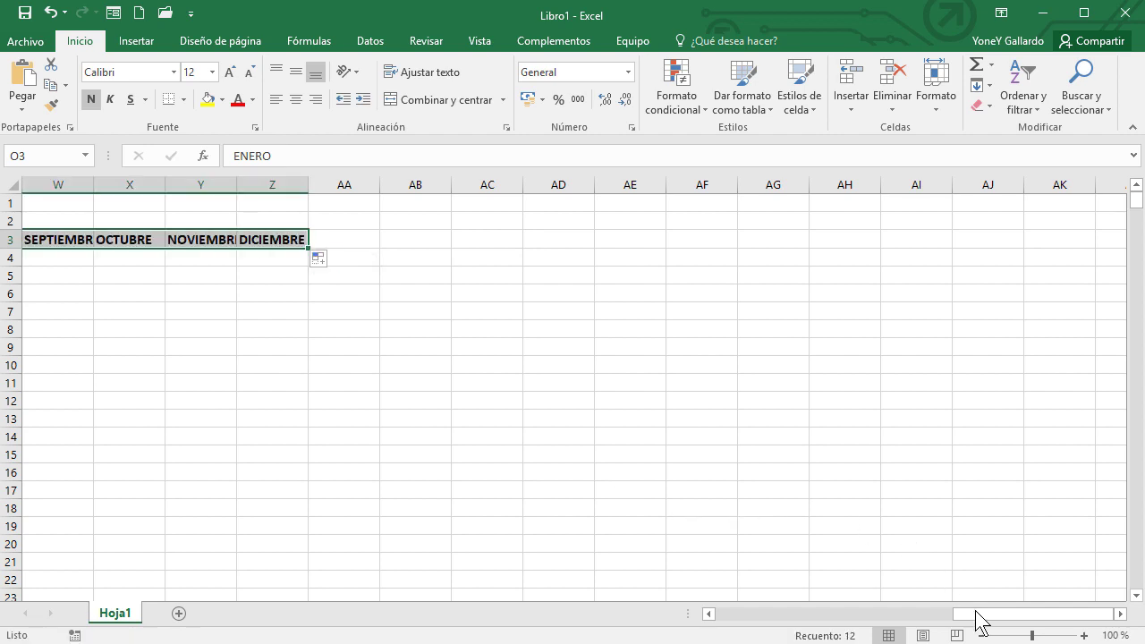
{"action": "left_click_drag", "start_coordinate": [982, 615], "coordinate": [844, 615]}
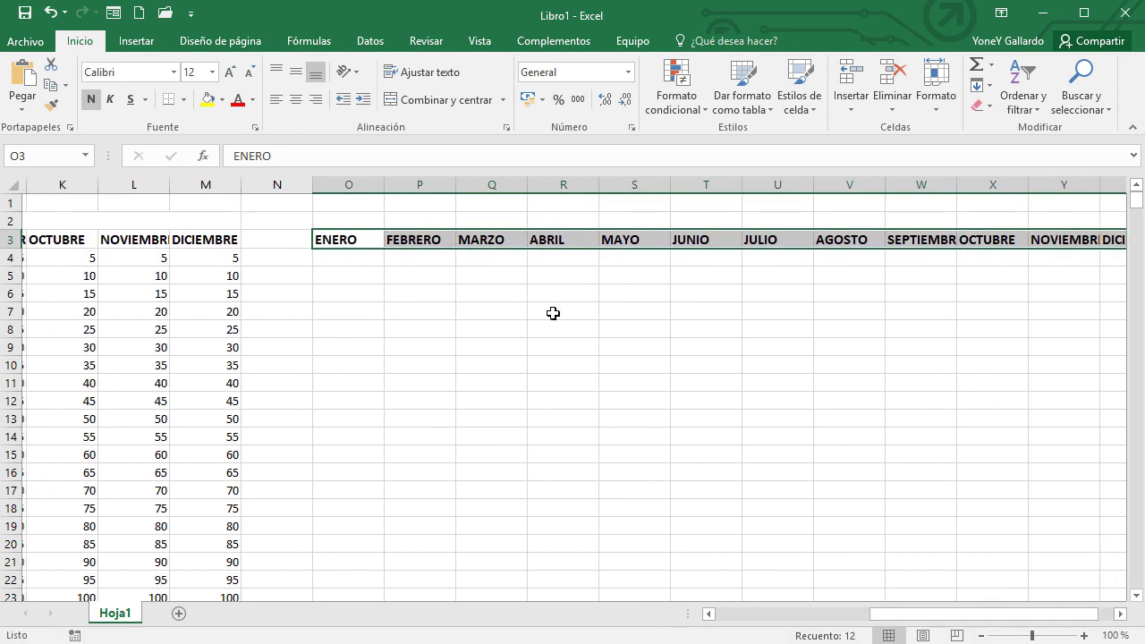
- Enter 2019 in cell O2
{"action": "left_click", "coordinate": [345, 221]}
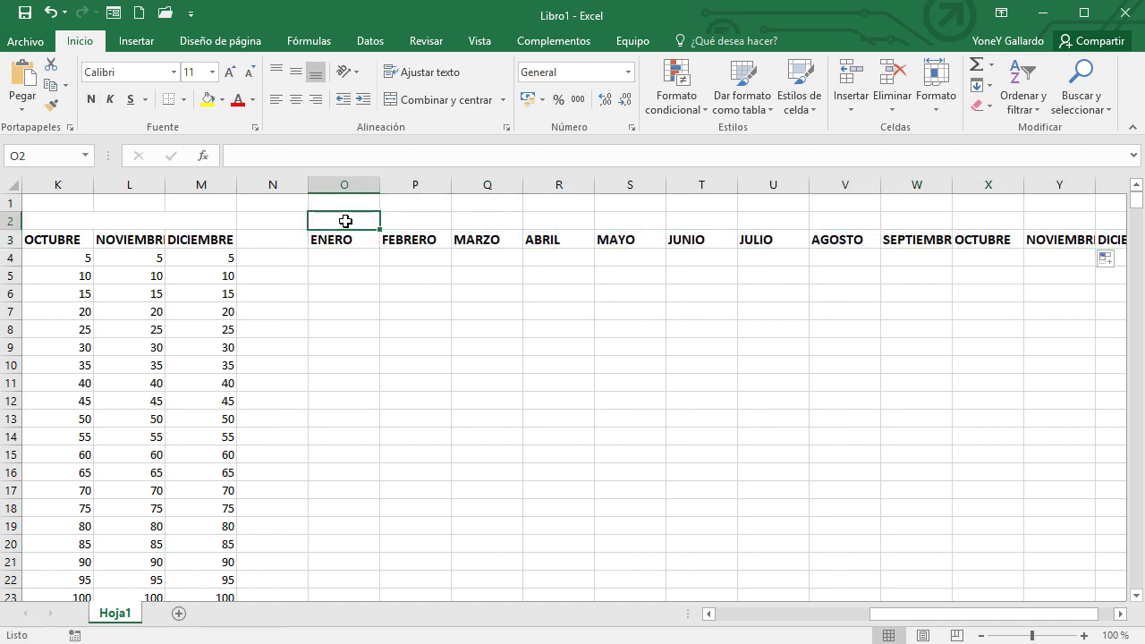
{"action": "type", "text": "2019"}
{"action": "key", "text": "Return"}
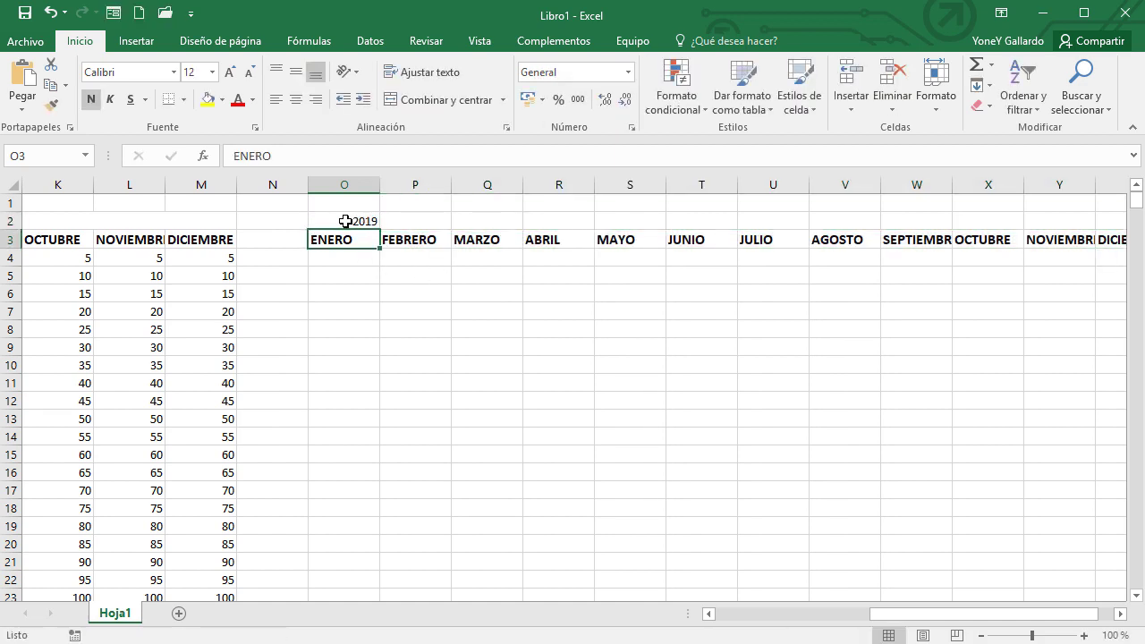
{"action": "left_click", "coordinate": [345, 221]}
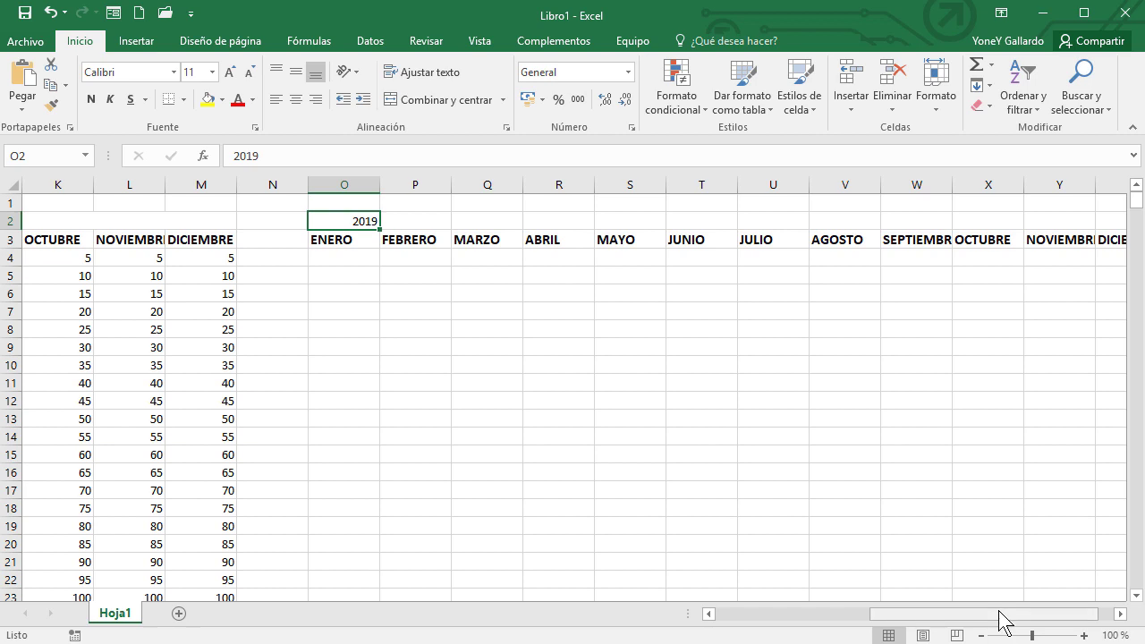
{"action": "left_click_drag", "start_coordinate": [1002, 615], "coordinate": [1025, 613]}
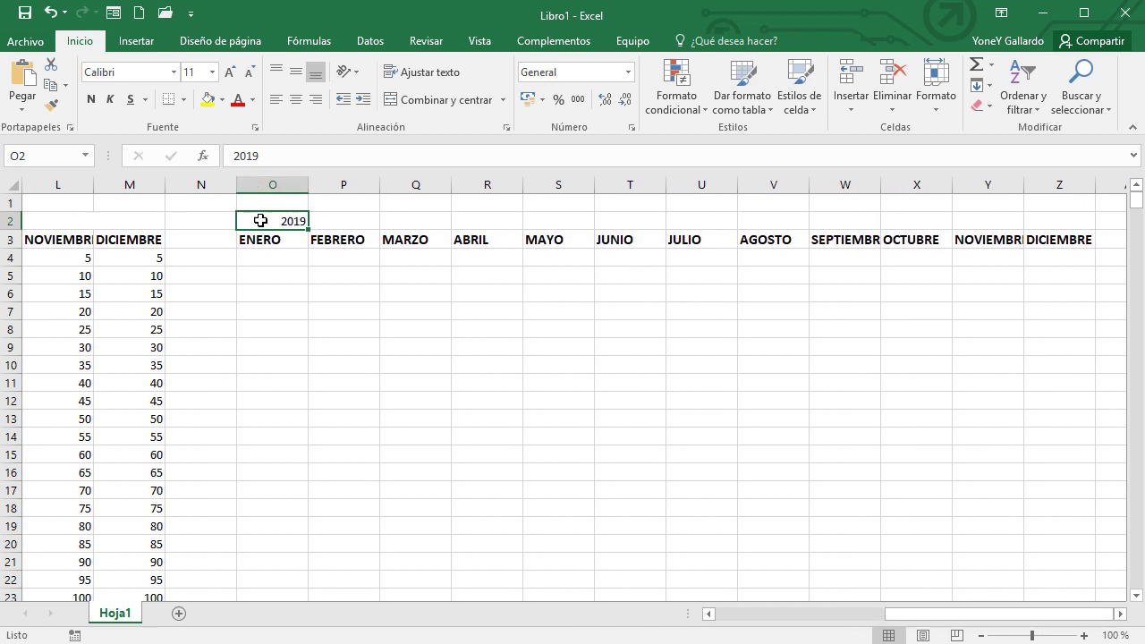
- Merge and centre O2:Z2 and make the 2019 title bold red
{"action": "left_click_drag", "start_coordinate": [266, 221], "coordinate": [1064, 219]}
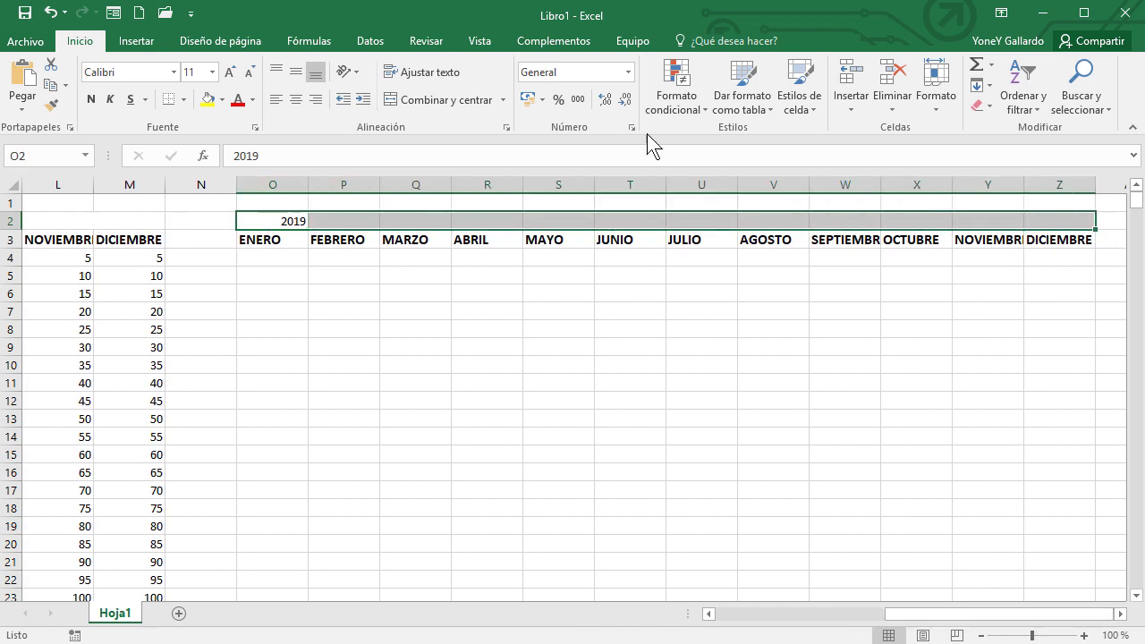
{"action": "left_click", "coordinate": [390, 100]}
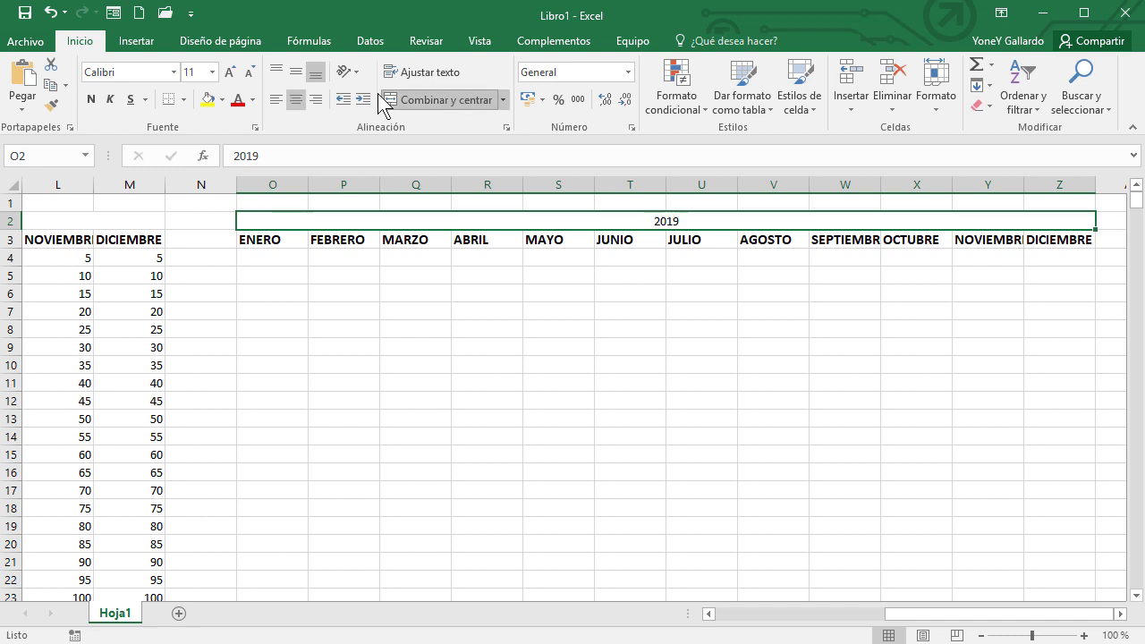
{"action": "left_click", "coordinate": [238, 100]}
{"action": "left_click", "coordinate": [91, 100]}
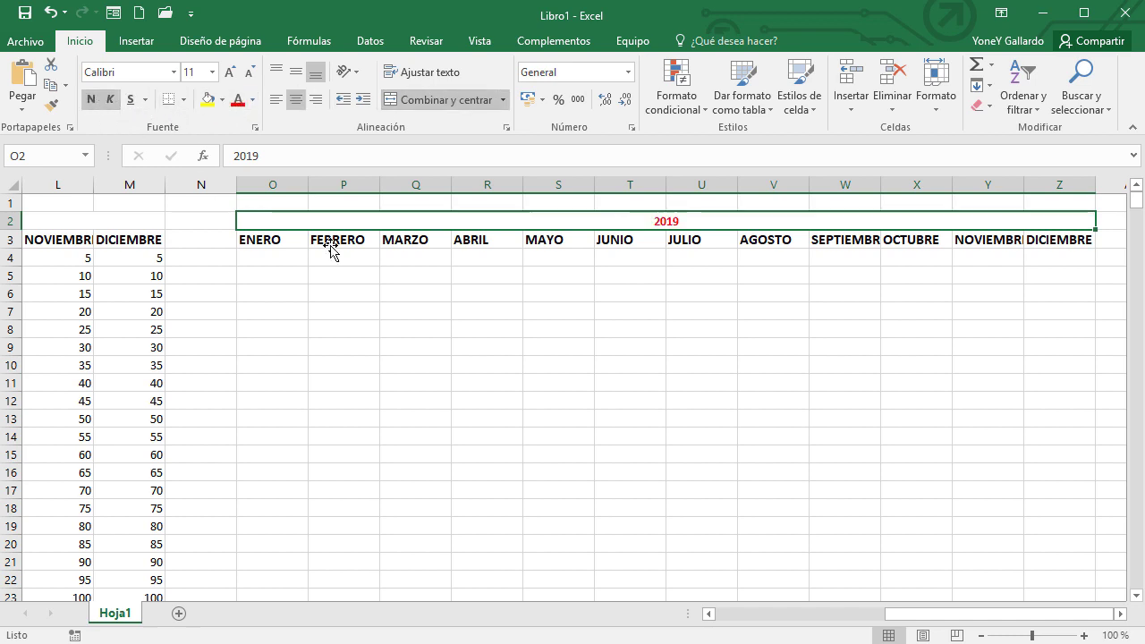
{"action": "left_click", "coordinate": [618, 423]}
{"action": "left_click", "coordinate": [683, 229]}
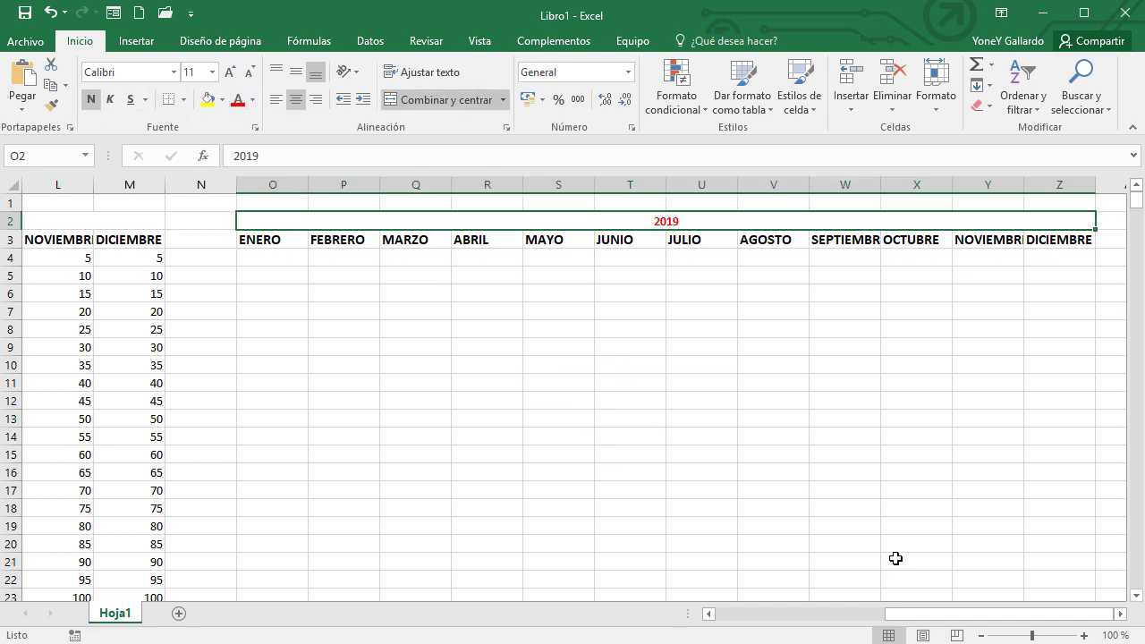
{"action": "left_click_drag", "start_coordinate": [918, 615], "coordinate": [695, 616]}
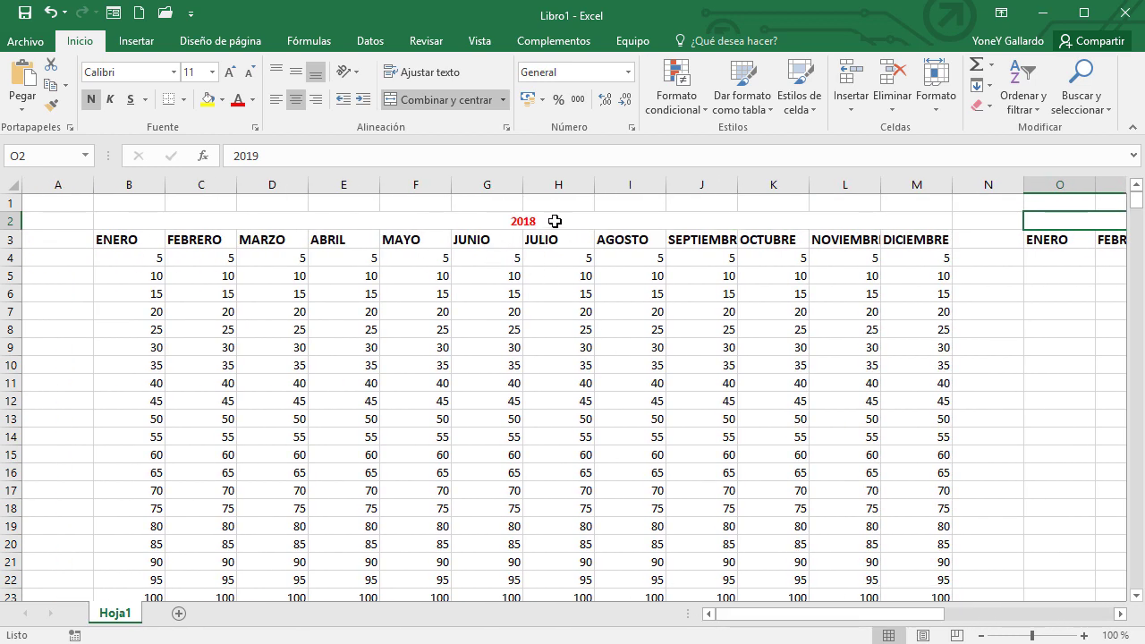
- Copy the 2018 figures in B4:M22 and paste them into the 2019 block at O4
{"action": "mouse_move", "coordinate": [899, 616]}
{"action": "left_mouse_down"}
{"action": "mouse_move", "coordinate": [1065, 623]}
{"action": "mouse_move", "coordinate": [868, 626]}
{"action": "left_mouse_up"}
{"action": "mouse_move", "coordinate": [141, 257]}
{"action": "left_mouse_down"}
{"action": "mouse_move", "coordinate": [895, 487]}
{"action": "mouse_move", "coordinate": [908, 583]}
{"action": "left_mouse_up"}
{"action": "key", "text": "ctrl+c"}
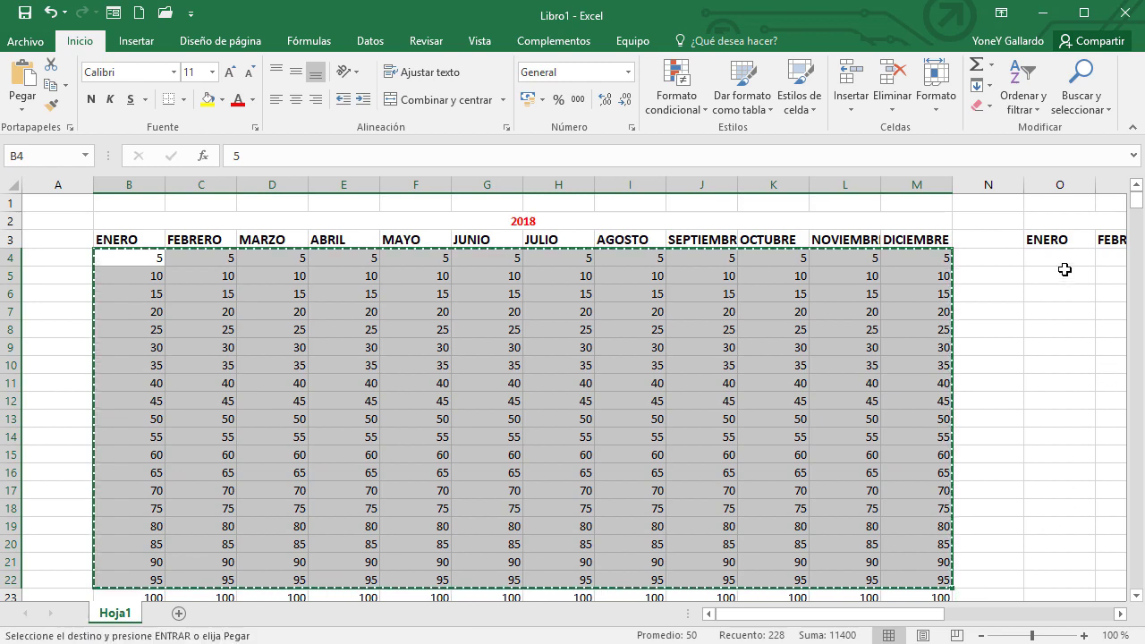
{"action": "left_click", "coordinate": [1063, 258]}
{"action": "key", "text": "ctrl+v"}
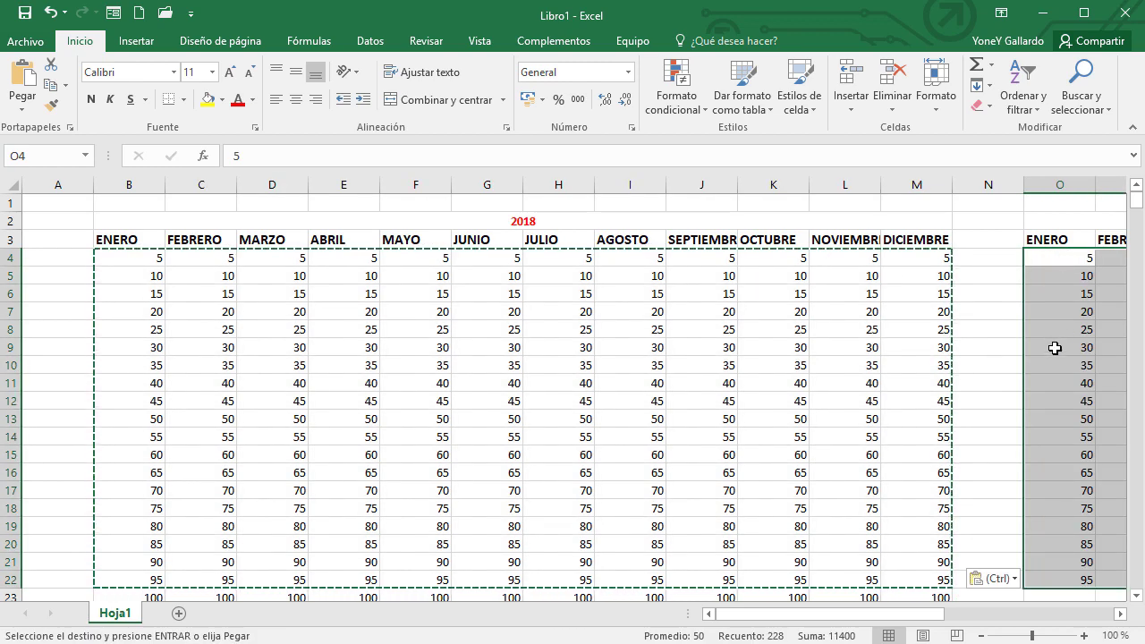
{"action": "left_click", "coordinate": [351, 365]}
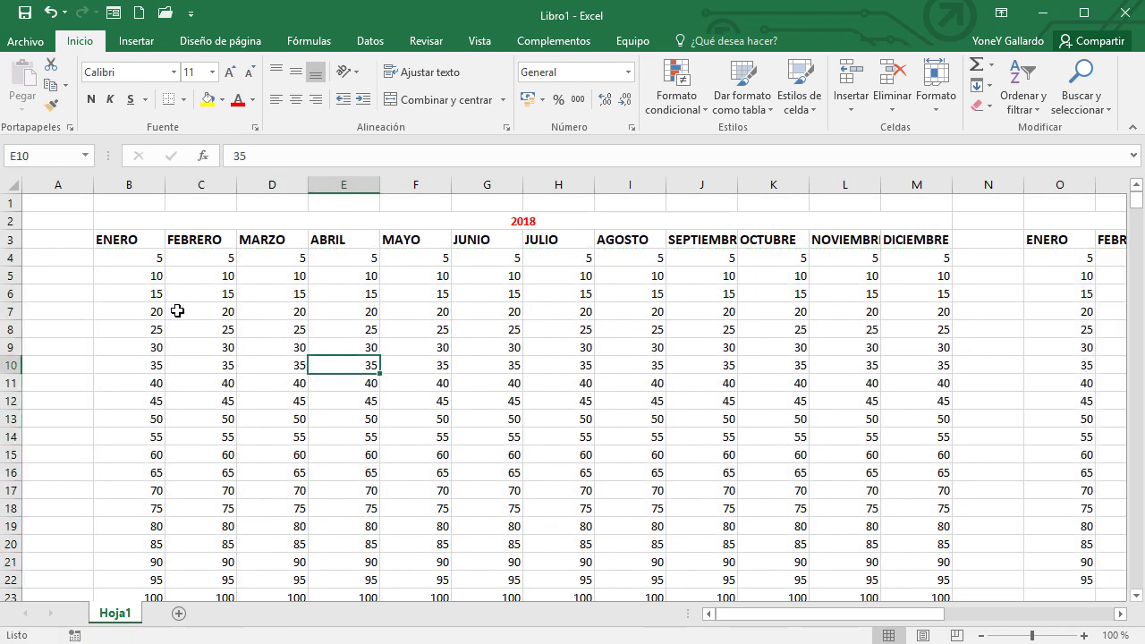
{"action": "left_click", "coordinate": [61, 257]}
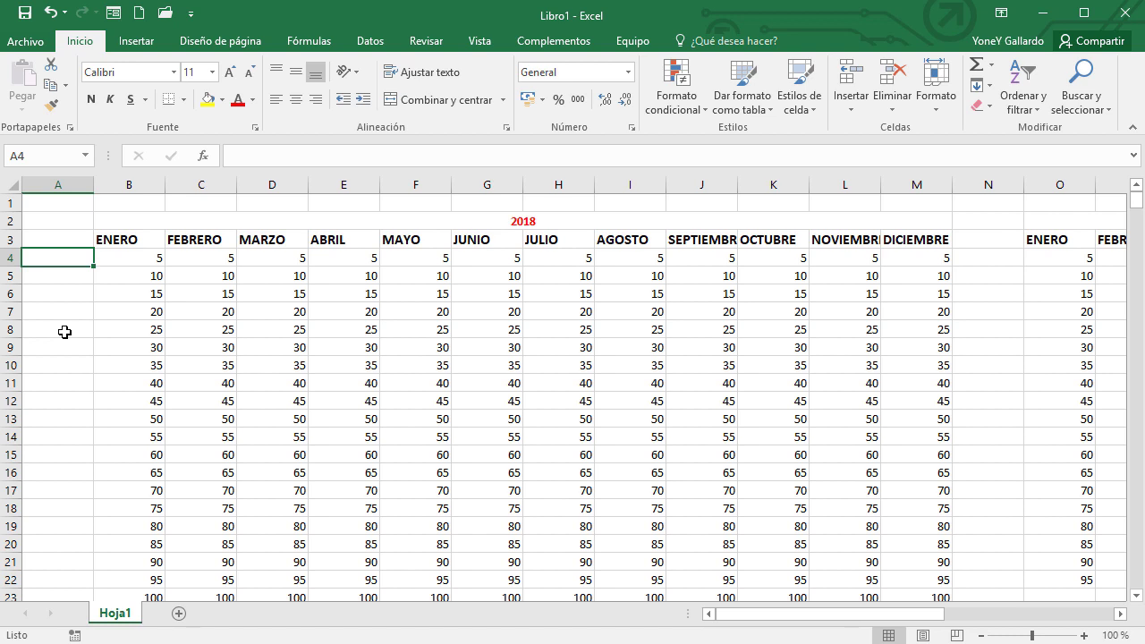
- Enter Lunes in A4 and fill Martes through Domingo down to A10
{"action": "type", "text": "Lunes"}
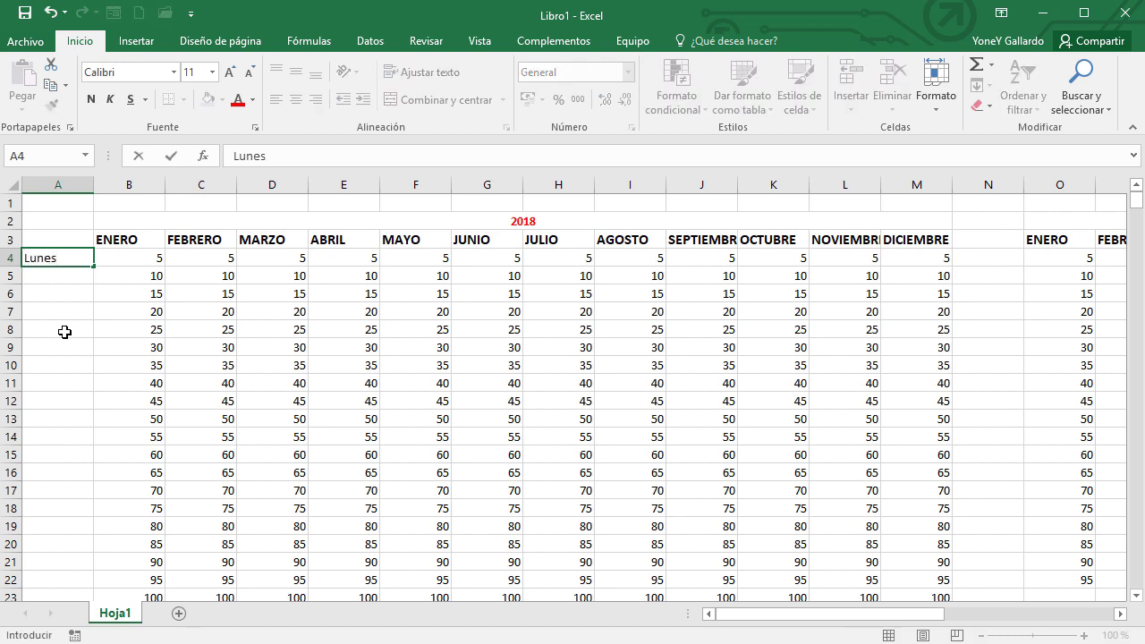
{"action": "key", "text": "Return"}
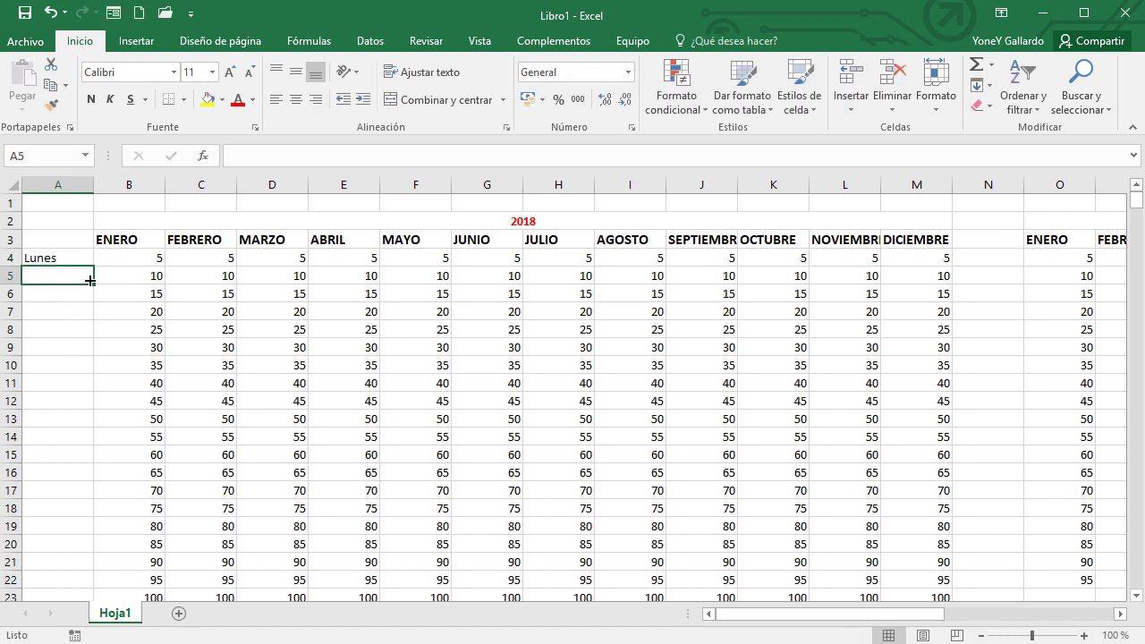
{"action": "left_click", "coordinate": [62, 261]}
{"action": "mouse_move", "coordinate": [94, 269]}
{"action": "left_mouse_down"}
{"action": "mouse_move", "coordinate": [94, 412]}
{"action": "mouse_move", "coordinate": [90, 382]}
{"action": "left_mouse_up"}
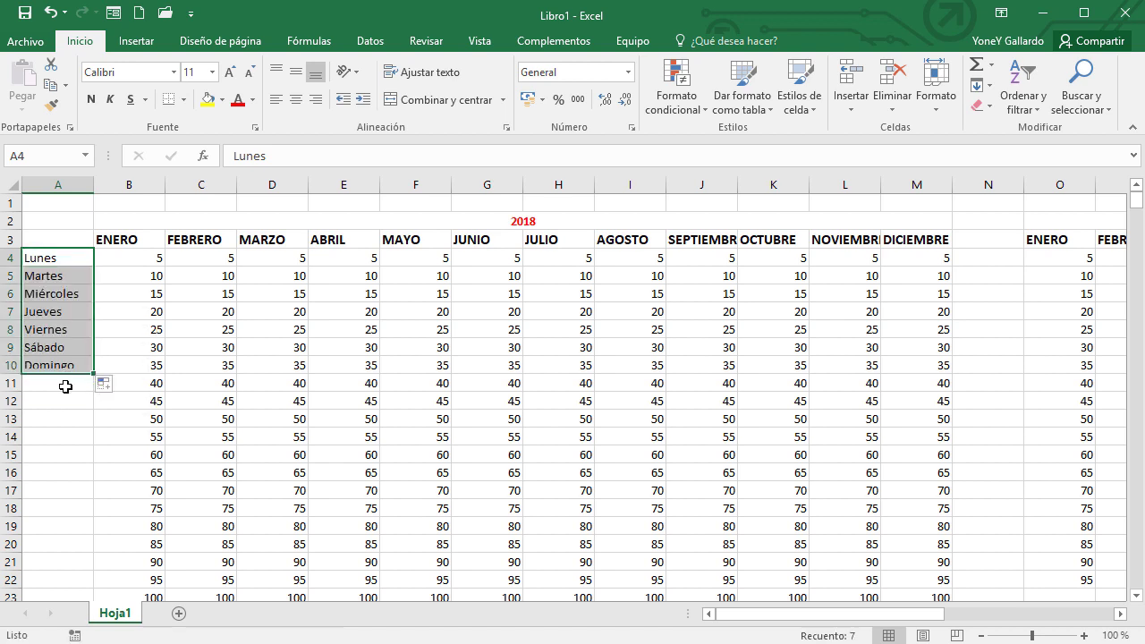
{"action": "left_click", "coordinate": [122, 315]}
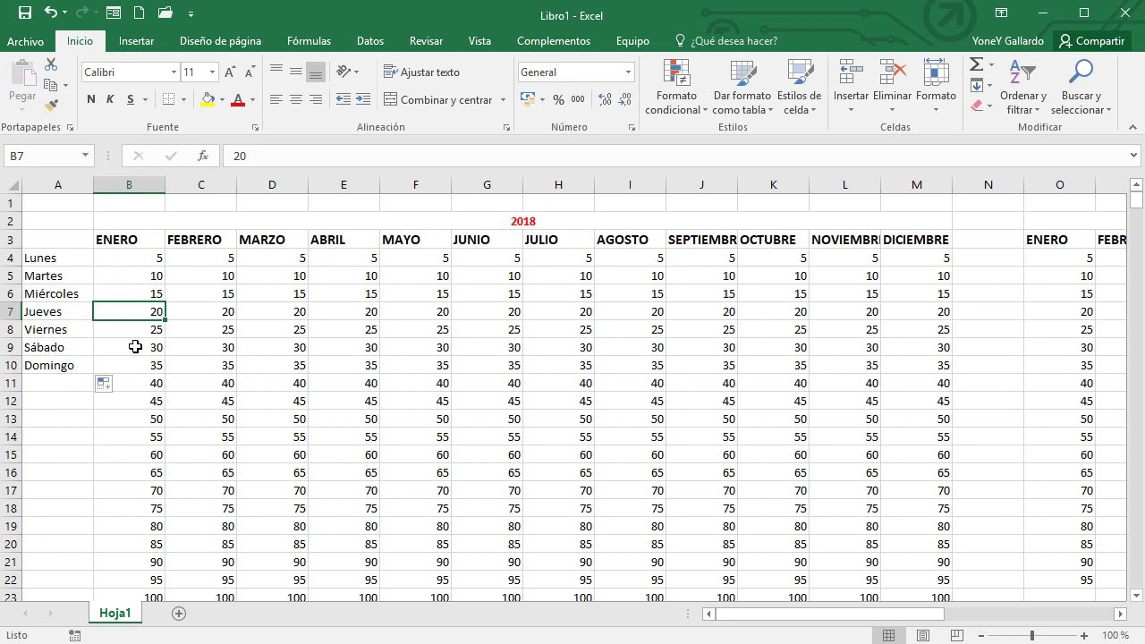
{"action": "left_click", "coordinate": [120, 261]}
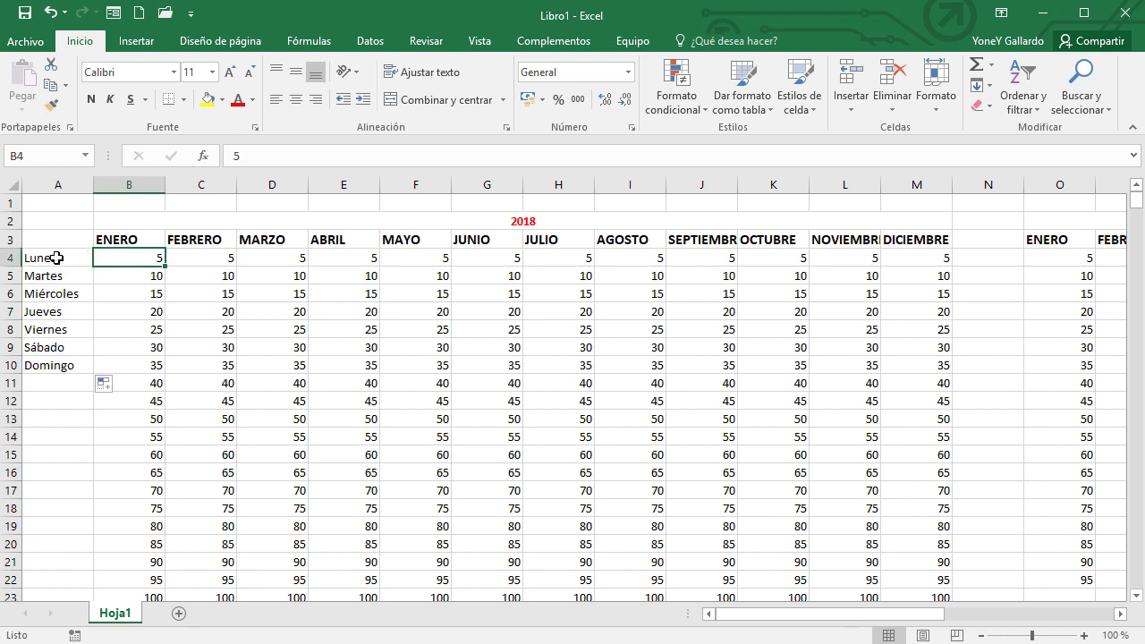
- Clear the existing weekday labels from A4:A10
{"action": "left_click_drag", "start_coordinate": [56, 257], "coordinate": [62, 367]}
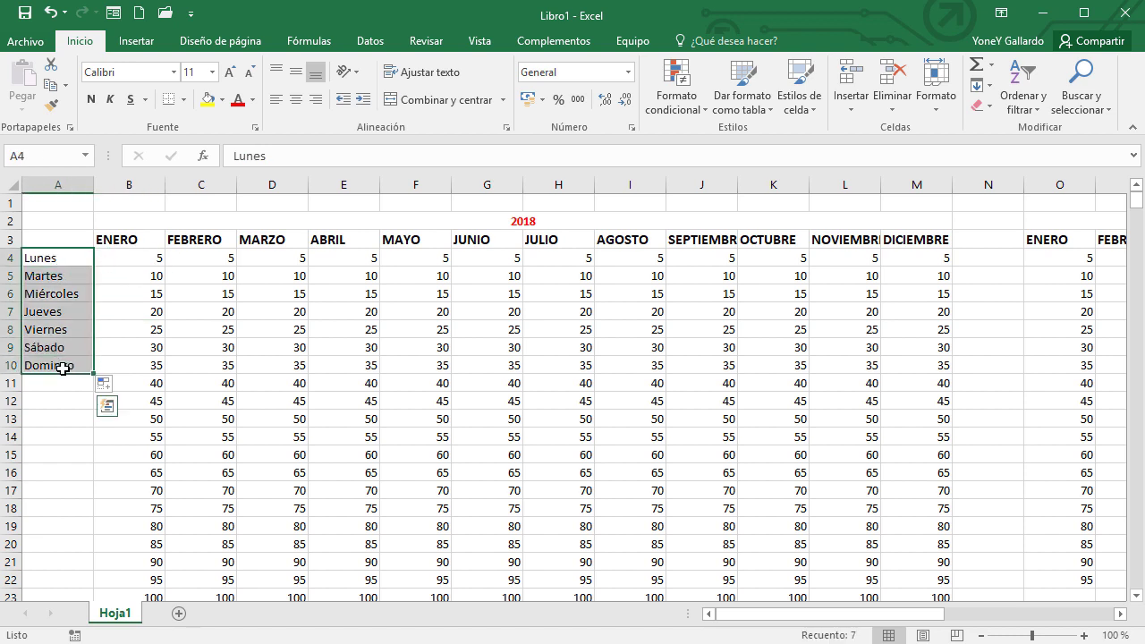
{"action": "type", "text": "L"}
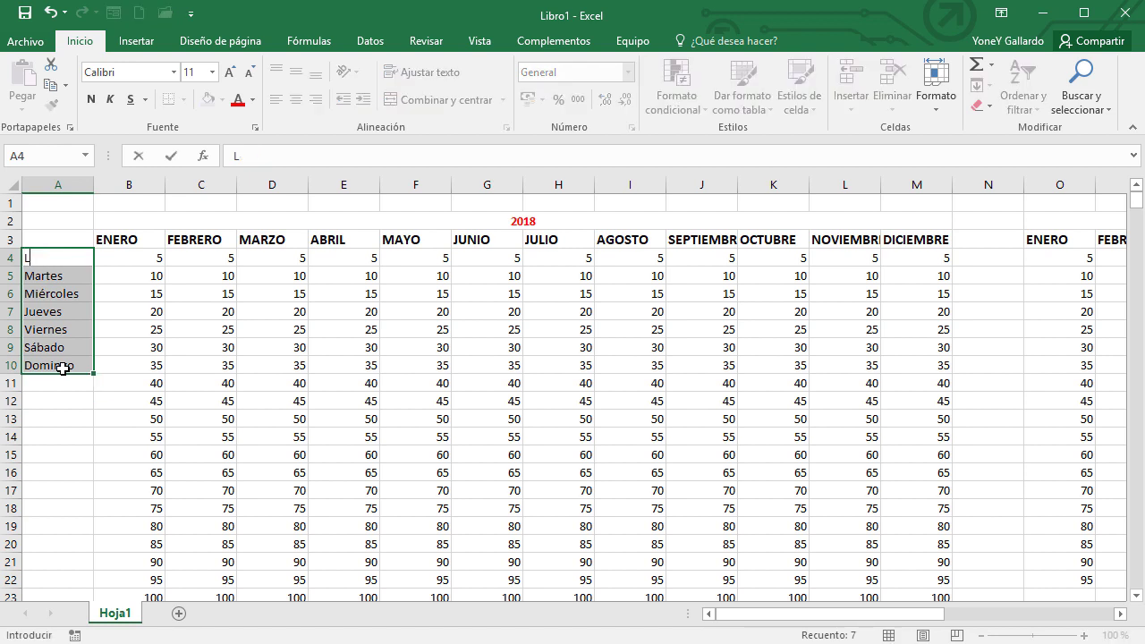
{"action": "type", "text": "unes"}
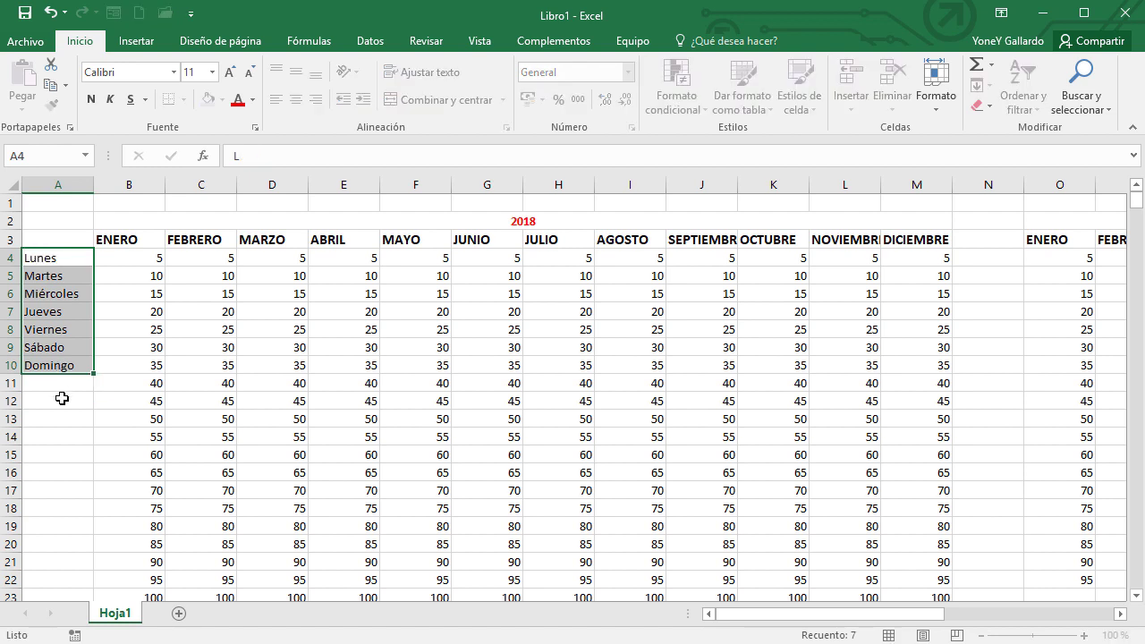
{"action": "key", "text": "Return"}
{"action": "key", "text": "Delete"}
{"action": "left_click", "coordinate": [62, 398]}
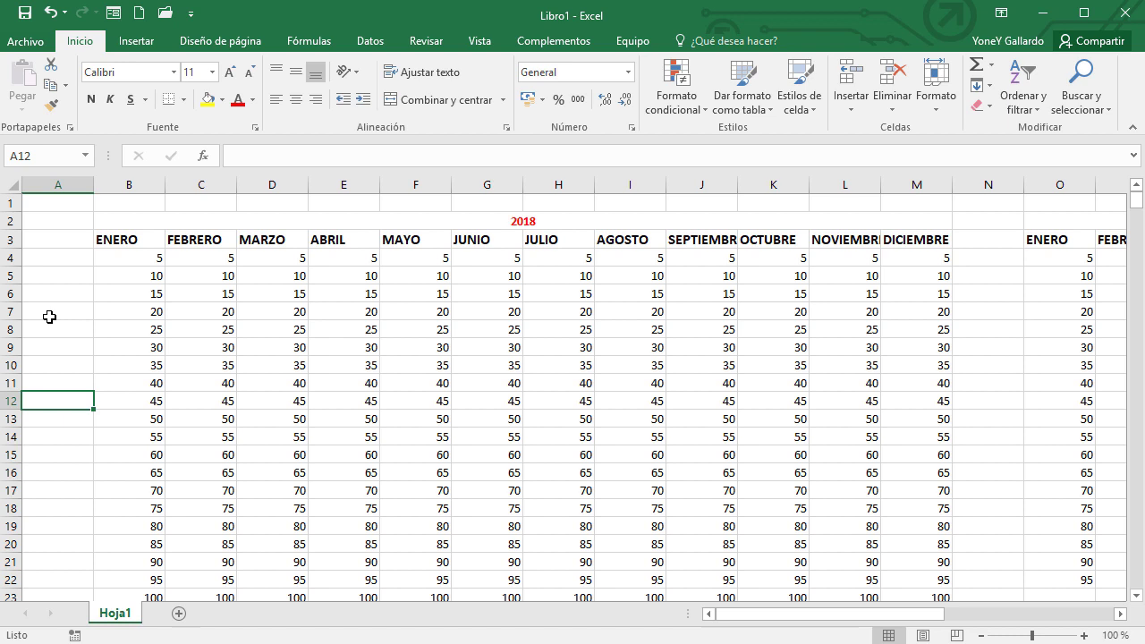
- Type LUNES in A4, fill down through DOMINGO in A10, and make the labels bold
{"action": "left_click", "coordinate": [55, 259]}
{"action": "type", "text": "LUNES"}
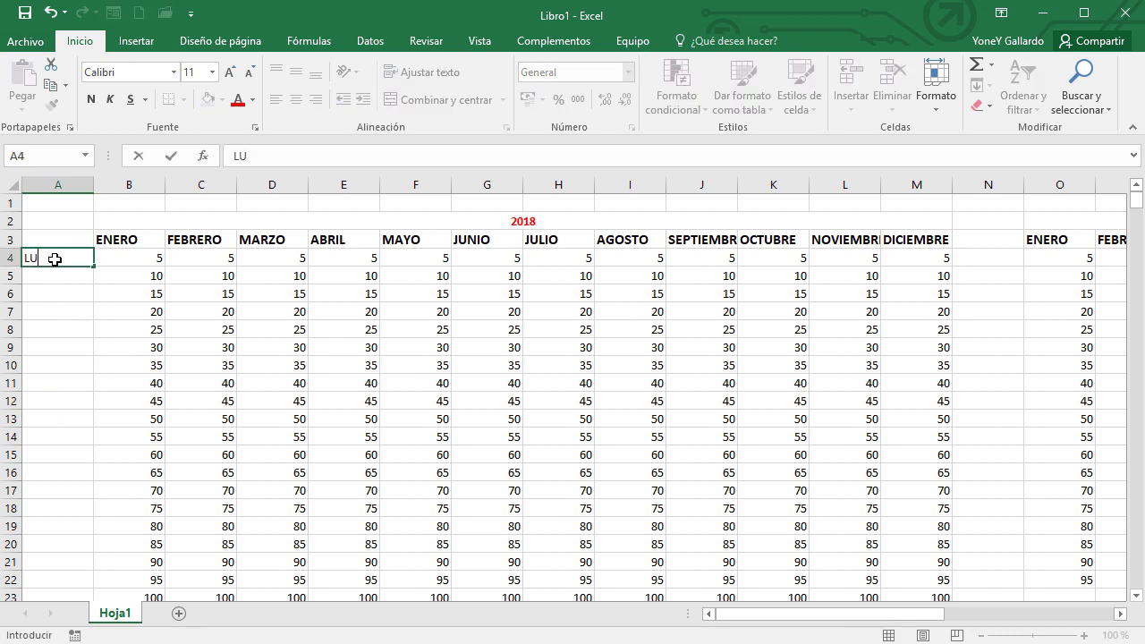
{"action": "key", "text": "Return"}
{"action": "left_click", "coordinate": [54, 260]}
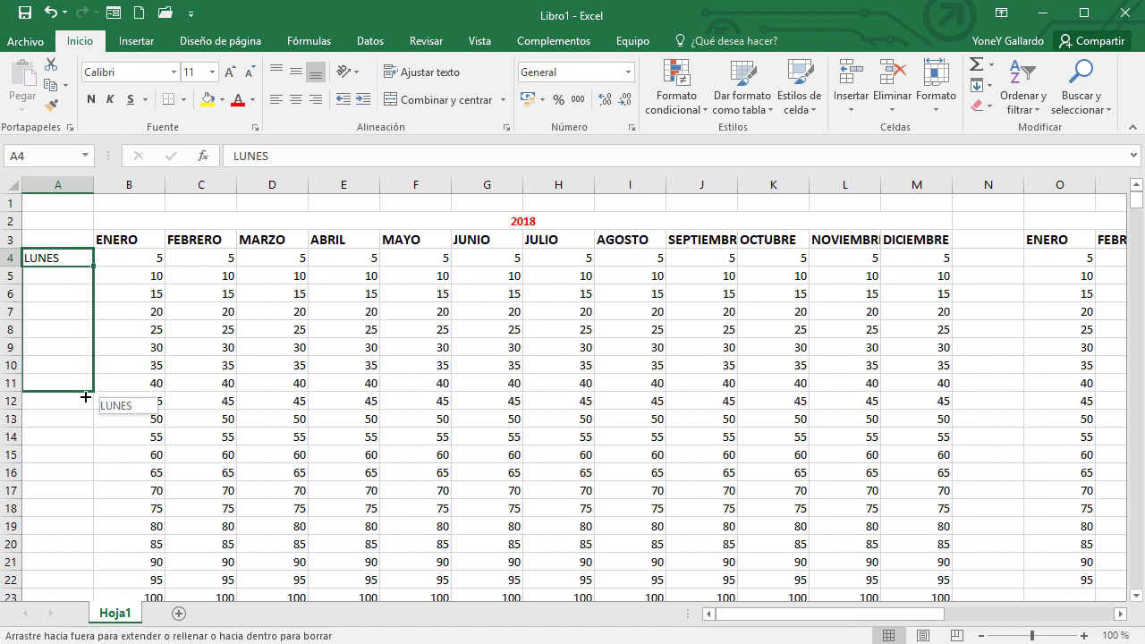
{"action": "left_click_drag", "start_coordinate": [93, 266], "coordinate": [88, 376]}
{"action": "left_click", "coordinate": [93, 98]}
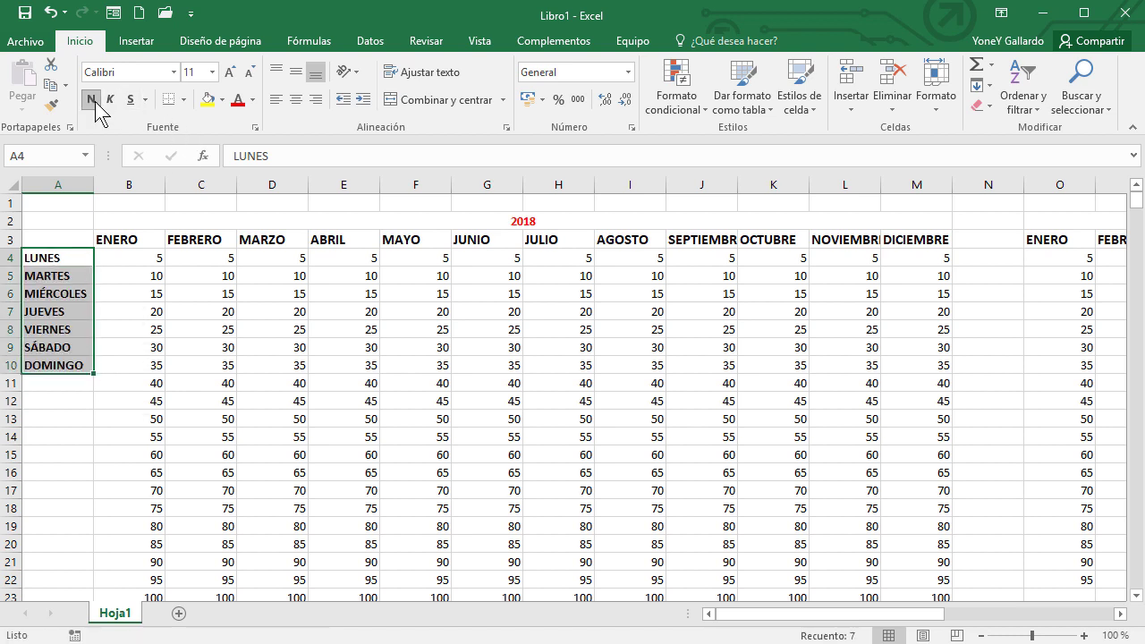
{"action": "left_click", "coordinate": [185, 367]}
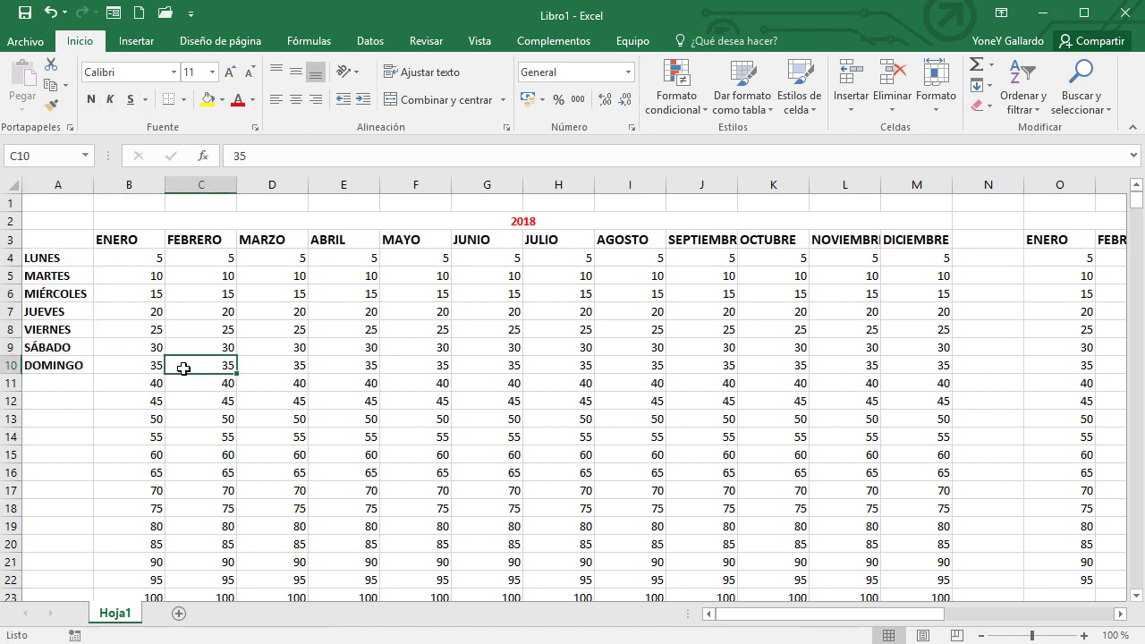
- Select cell B4 and bring up the Vista ribbon options
{"action": "left_click", "coordinate": [116, 260]}
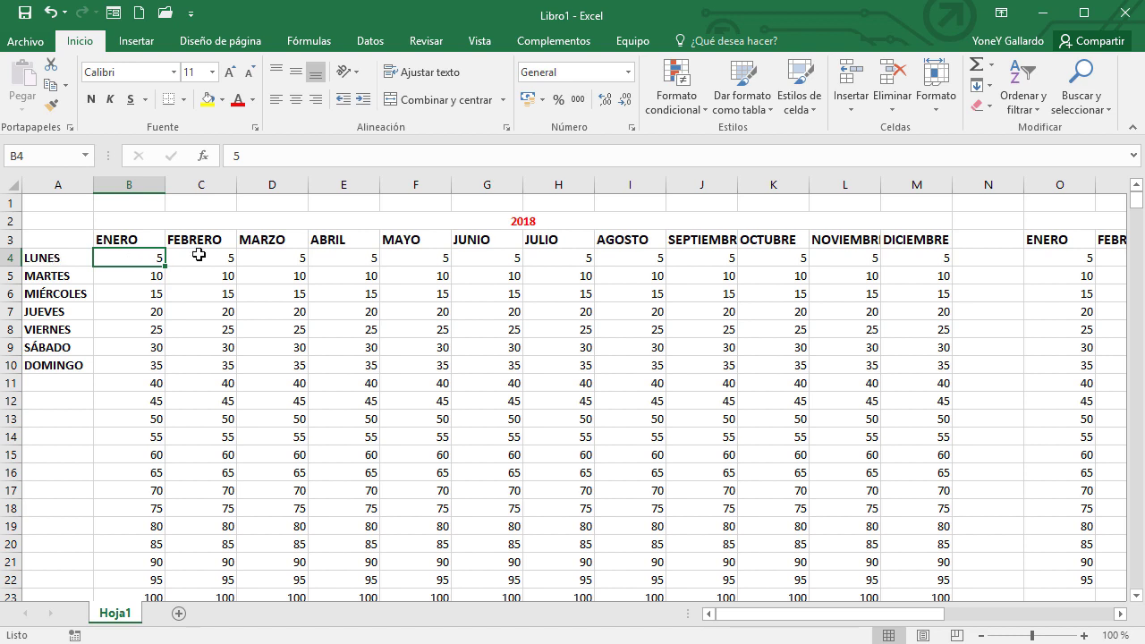
{"action": "left_click", "coordinate": [480, 42]}
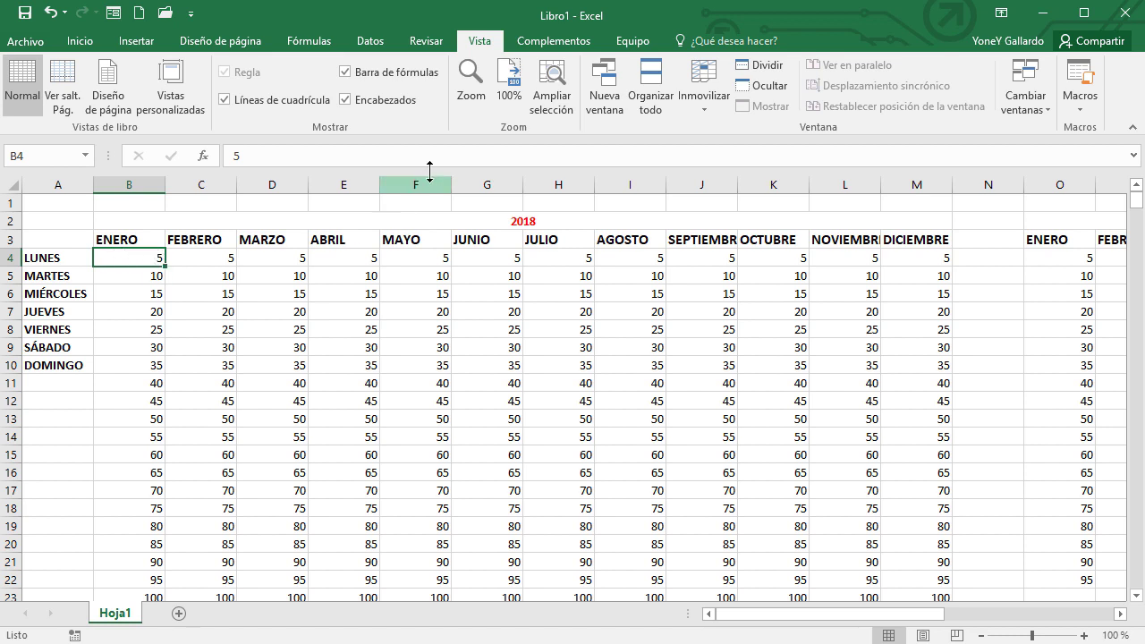
- Try freezing the top row, then unfreeze and freeze panes at B4 instead
{"action": "left_click", "coordinate": [705, 110]}
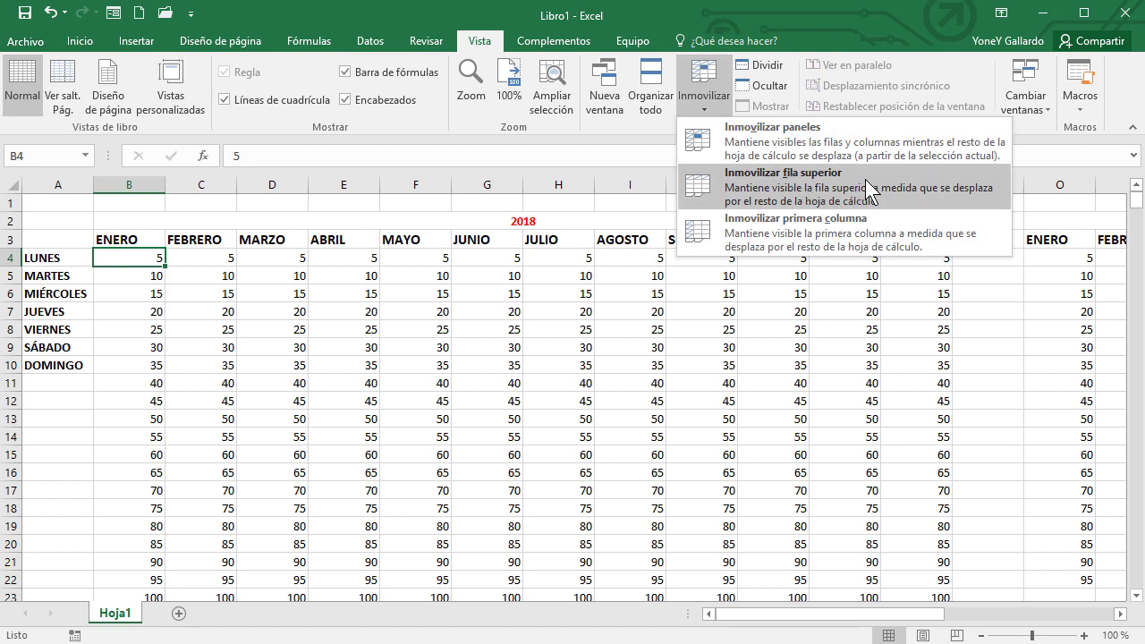
{"action": "left_click", "coordinate": [865, 179]}
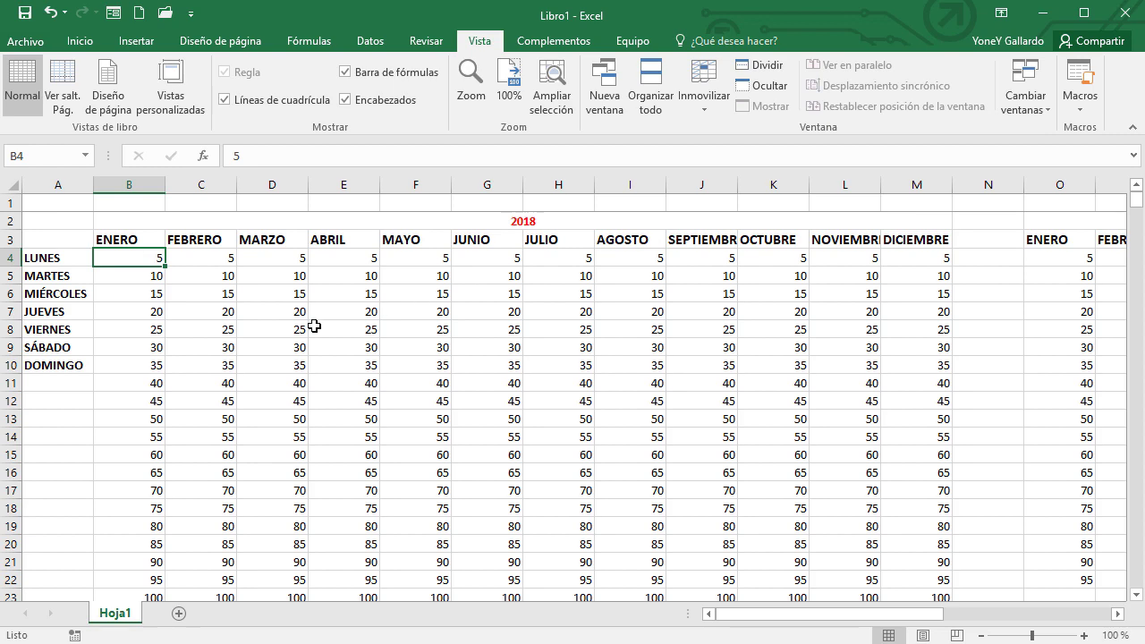
{"action": "scroll", "coordinate": [314, 325], "scroll_direction": "down", "scroll_amount": 4}
{"action": "scroll", "coordinate": [314, 326], "scroll_direction": "up", "scroll_amount": 4}
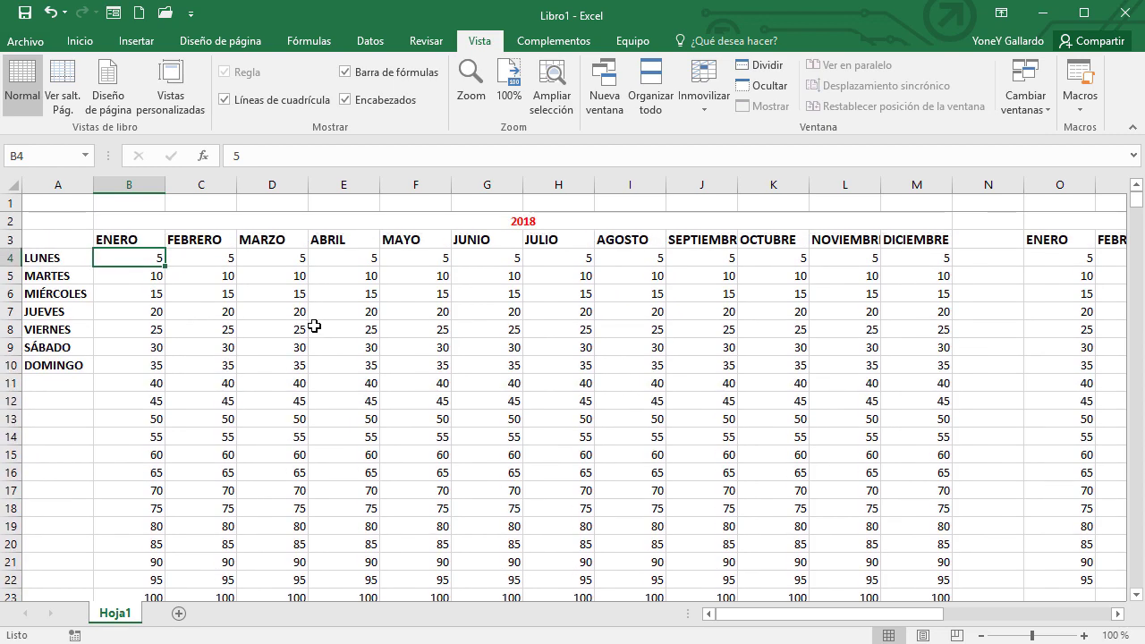
{"action": "left_click", "coordinate": [712, 105]}
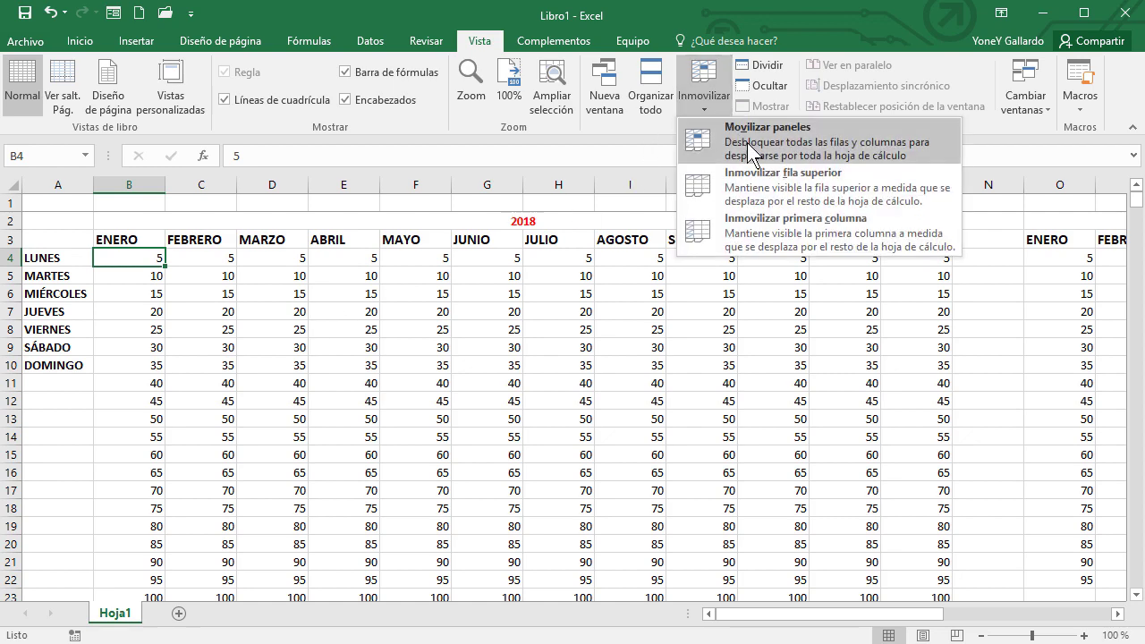
{"action": "left_click", "coordinate": [769, 150]}
{"action": "left_click", "coordinate": [690, 96]}
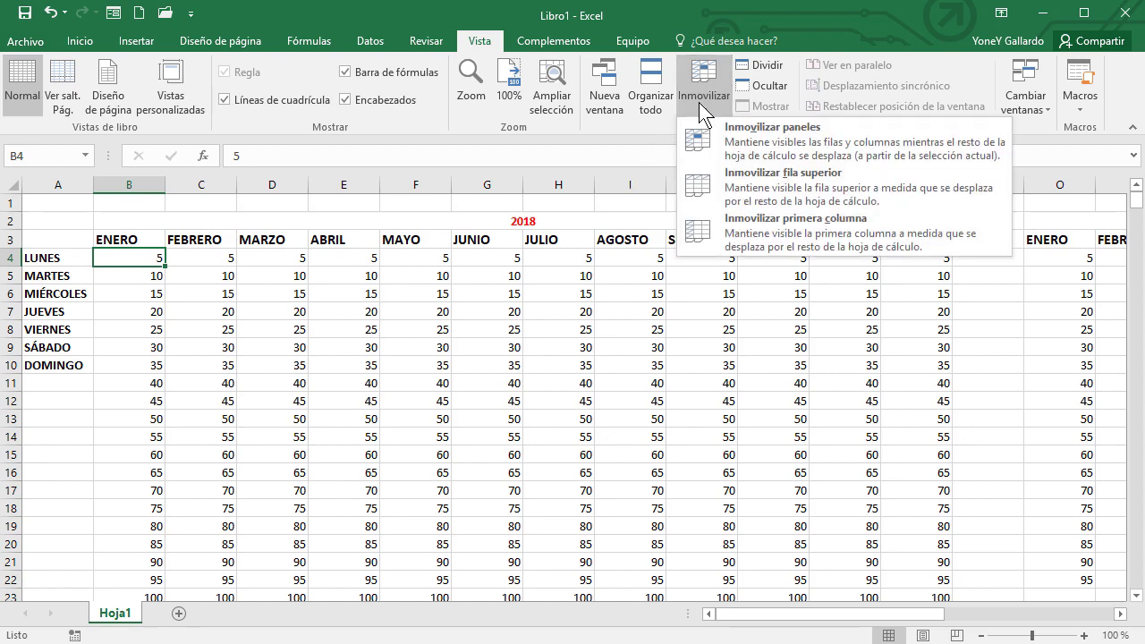
{"action": "left_click", "coordinate": [838, 142]}
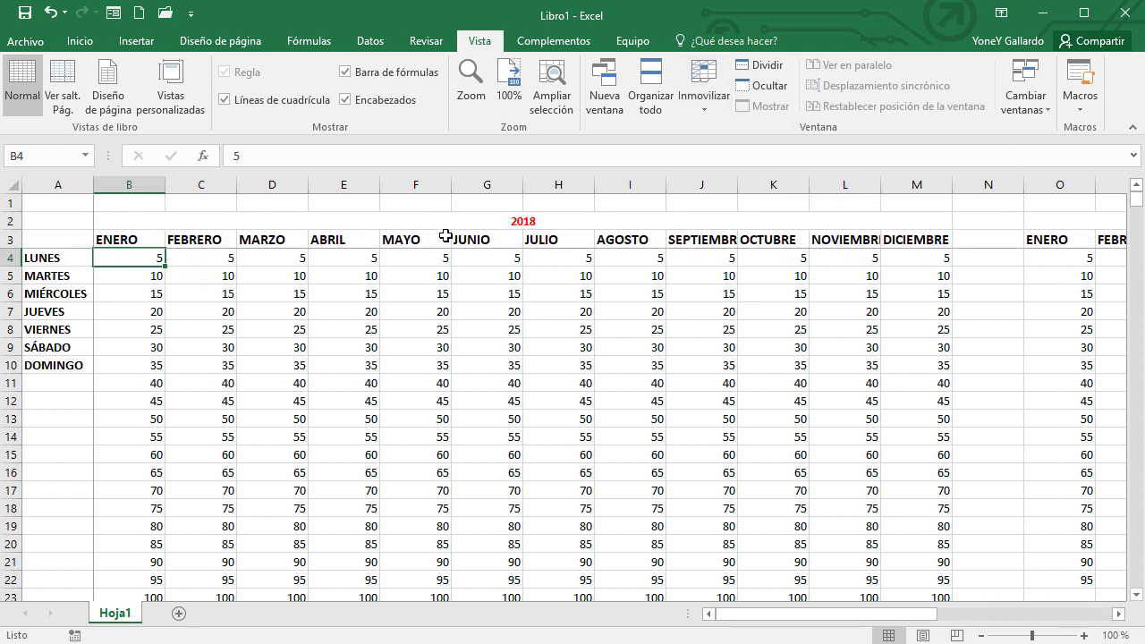
{"action": "scroll", "coordinate": [633, 387], "scroll_direction": "down", "scroll_amount": 5}
{"action": "scroll", "coordinate": [632, 385], "scroll_direction": "down", "scroll_amount": 5}
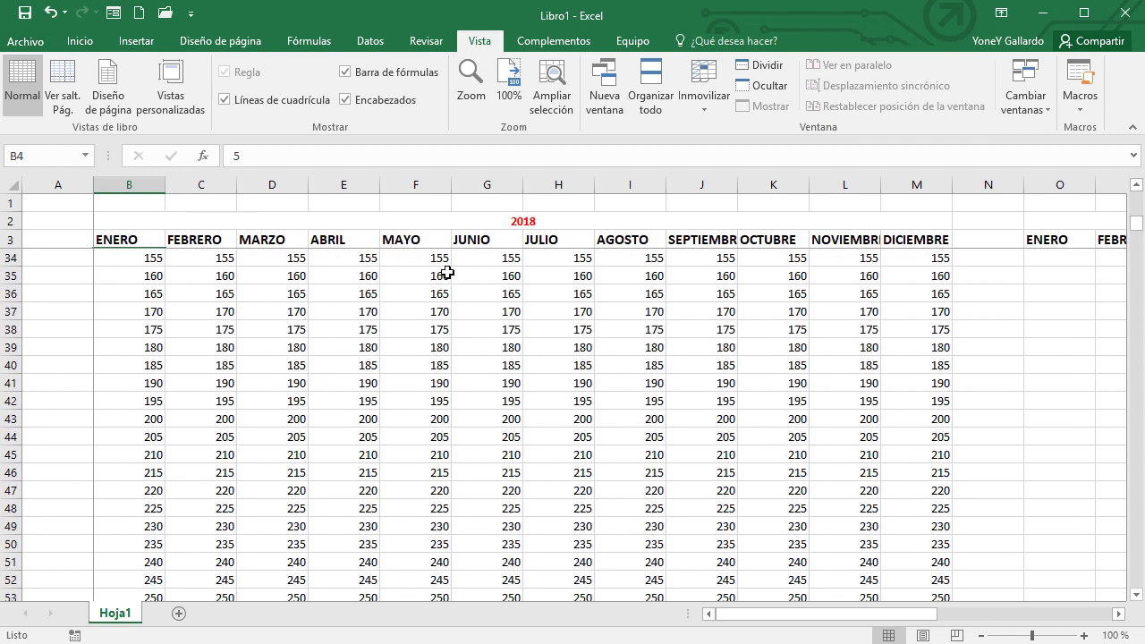
{"action": "scroll", "coordinate": [695, 352], "scroll_direction": "down", "scroll_amount": 10}
{"action": "scroll", "coordinate": [695, 353], "scroll_direction": "down", "scroll_amount": 15}
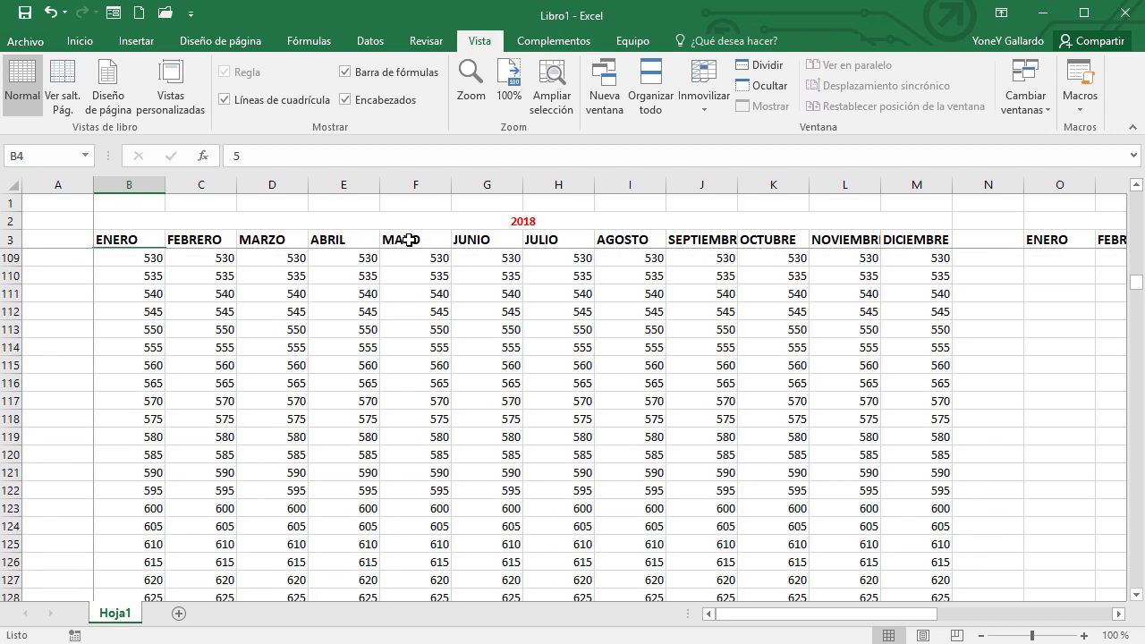
{"action": "scroll", "coordinate": [814, 299], "scroll_direction": "down", "scroll_amount": 15}
{"action": "scroll", "coordinate": [805, 309], "scroll_direction": "up", "scroll_amount": 20}
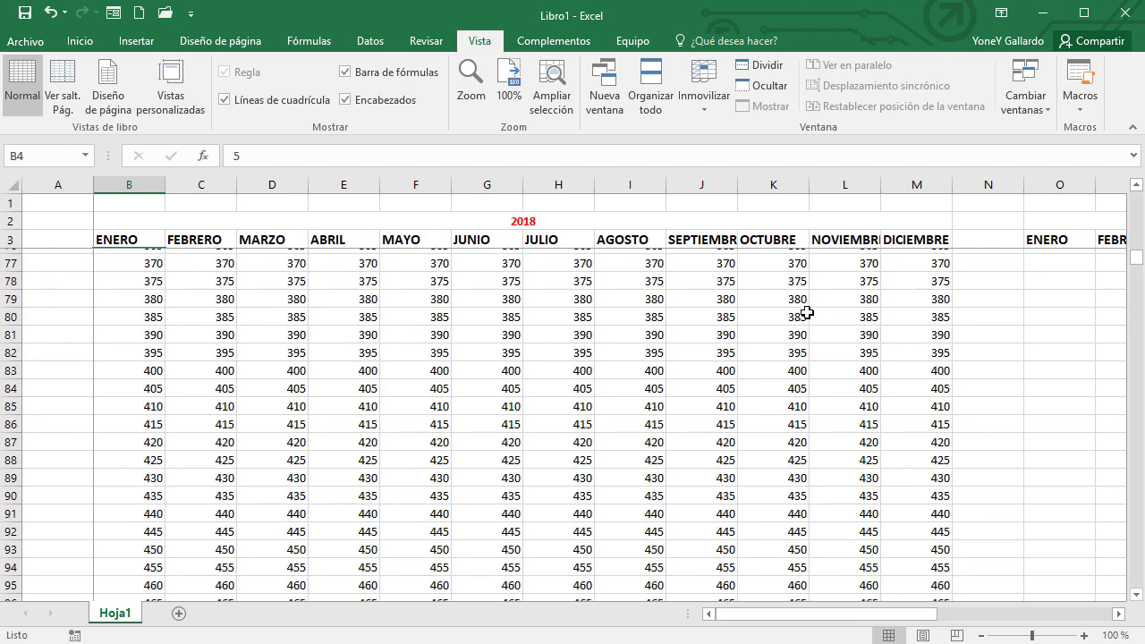
{"action": "scroll", "coordinate": [807, 311], "scroll_direction": "up", "scroll_amount": 20}
{"action": "left_click", "coordinate": [63, 278]}
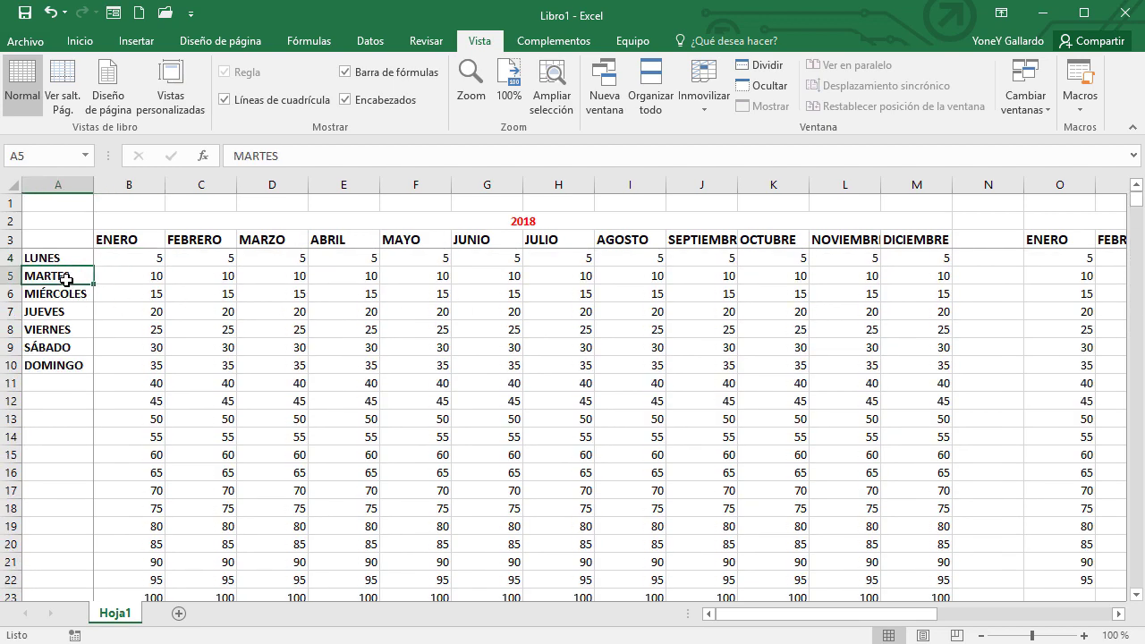
{"action": "left_click", "coordinate": [1118, 614]}
{"action": "left_click", "coordinate": [1119, 613]}
{"action": "left_click", "coordinate": [1118, 614]}
{"action": "left_click", "coordinate": [1118, 614]}
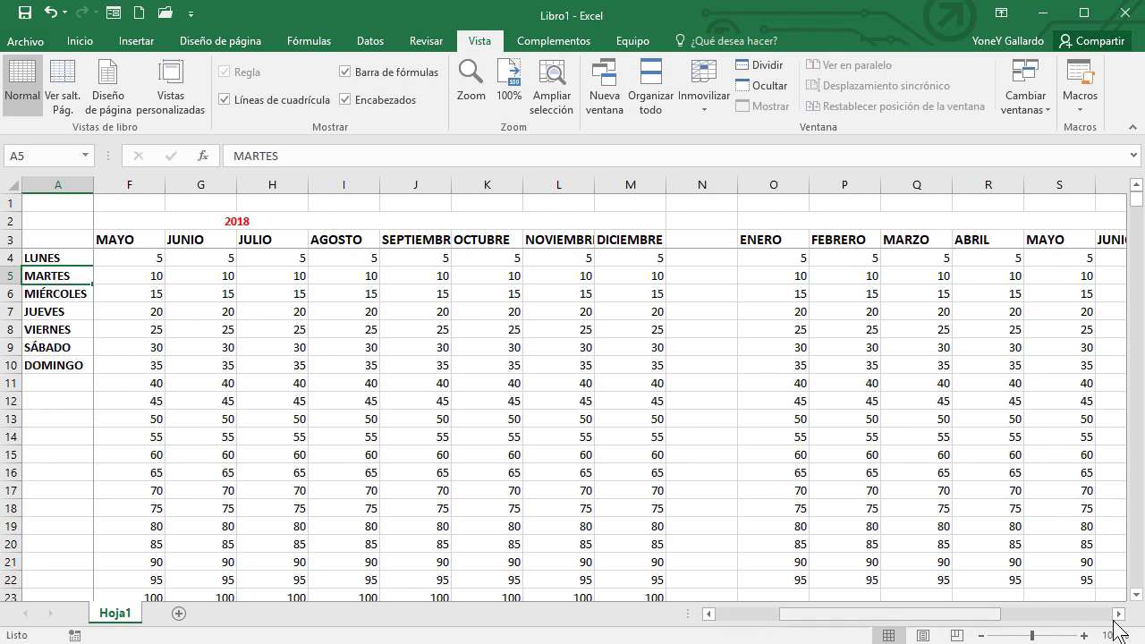
{"action": "left_click", "coordinate": [1119, 615]}
{"action": "left_click", "coordinate": [1119, 615]}
{"action": "left_click", "coordinate": [1120, 615]}
{"action": "left_click", "coordinate": [1119, 614]}
{"action": "left_click", "coordinate": [1120, 615]}
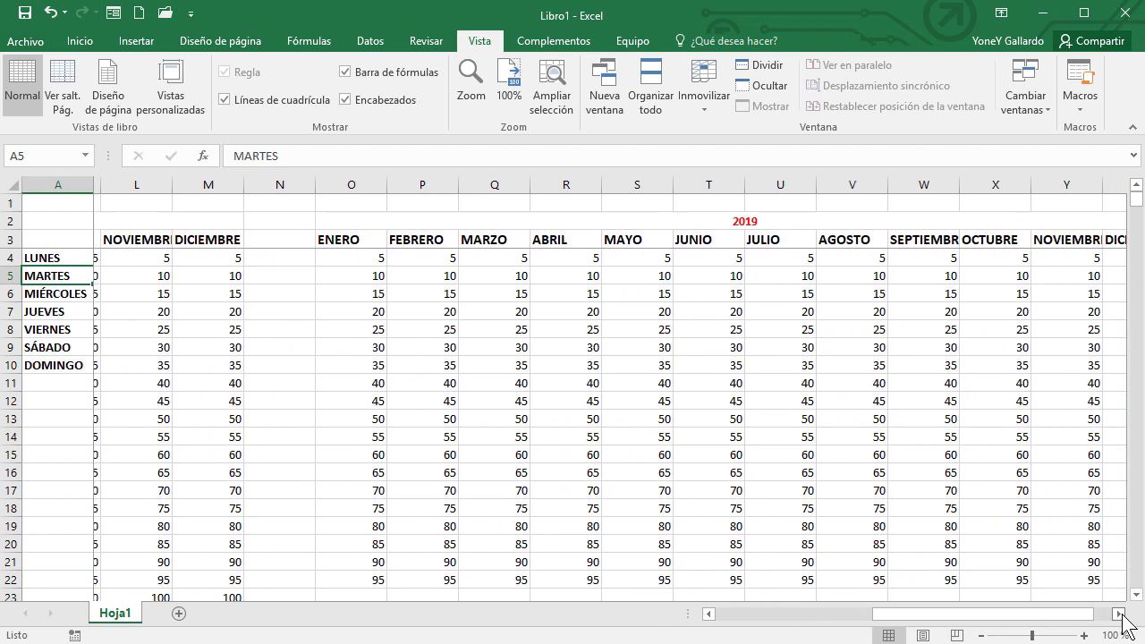
{"action": "left_click", "coordinate": [1119, 614]}
{"action": "left_click", "coordinate": [1120, 615]}
{"action": "left_click_drag", "start_coordinate": [980, 616], "coordinate": [723, 618]}
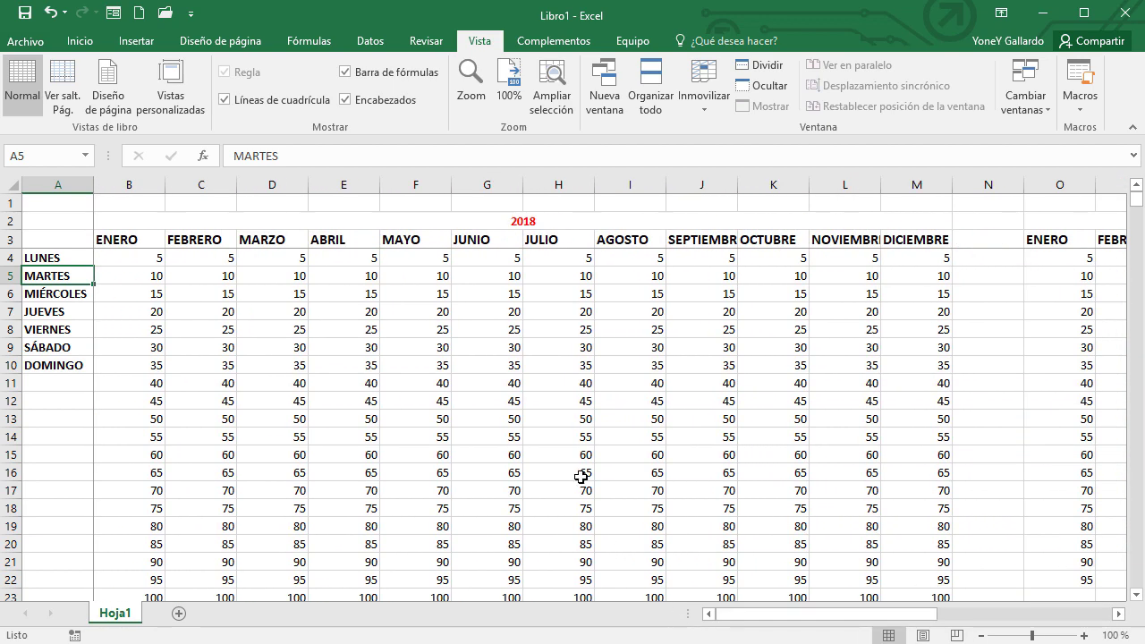
- Unfreeze all panes with Inmovilizar > Movilizar paneles and reselect cell B4
{"action": "left_click", "coordinate": [711, 94]}
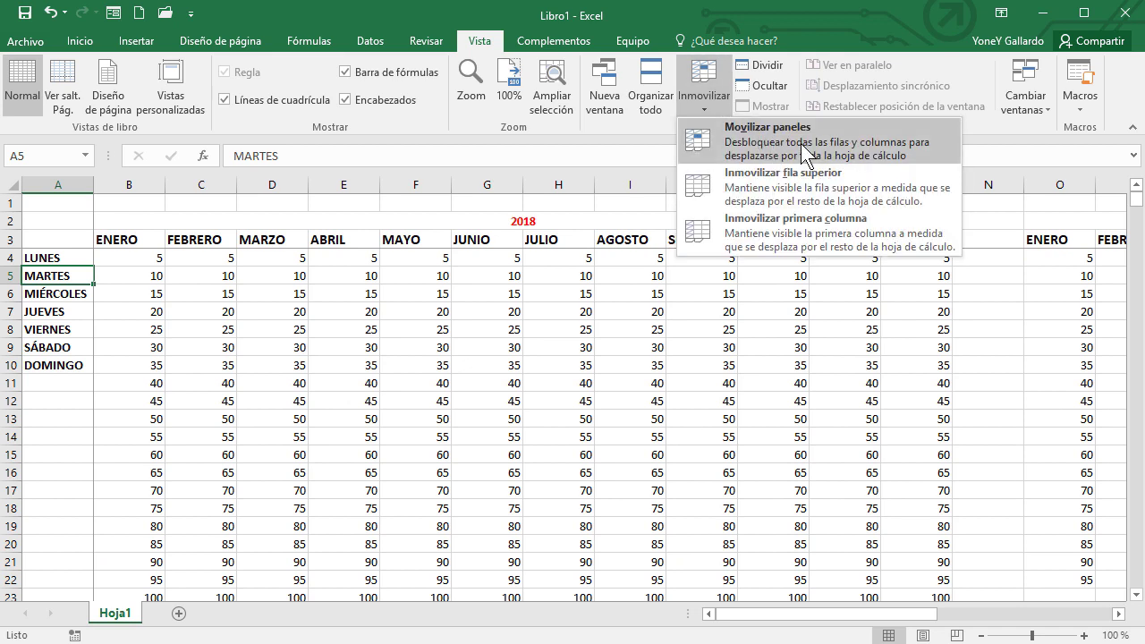
{"action": "left_click", "coordinate": [838, 147]}
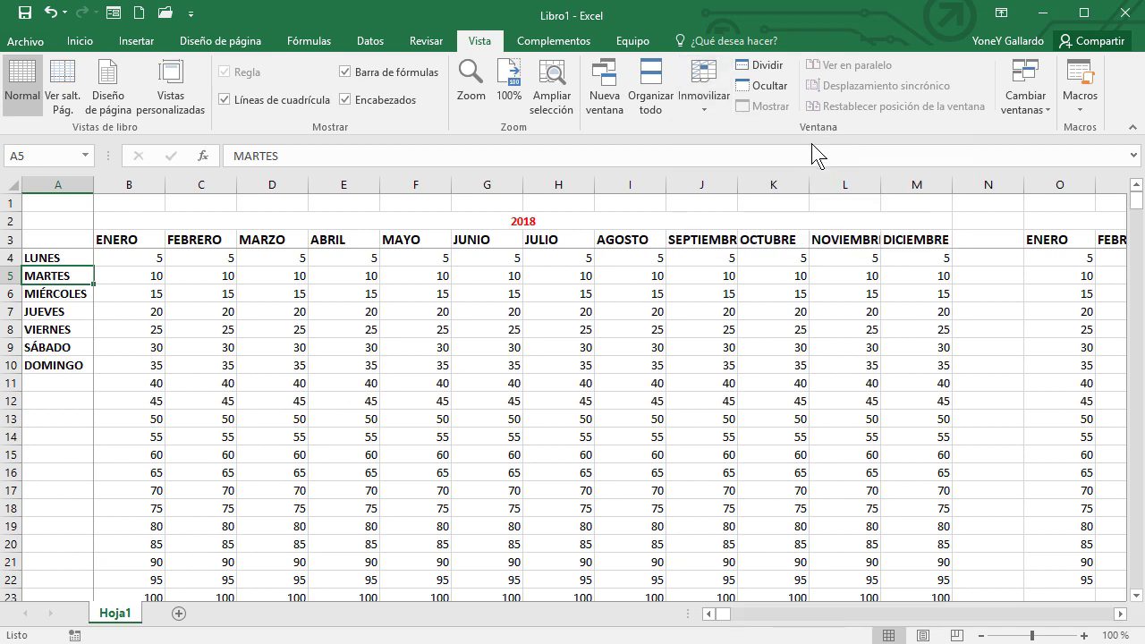
{"action": "left_click", "coordinate": [144, 265]}
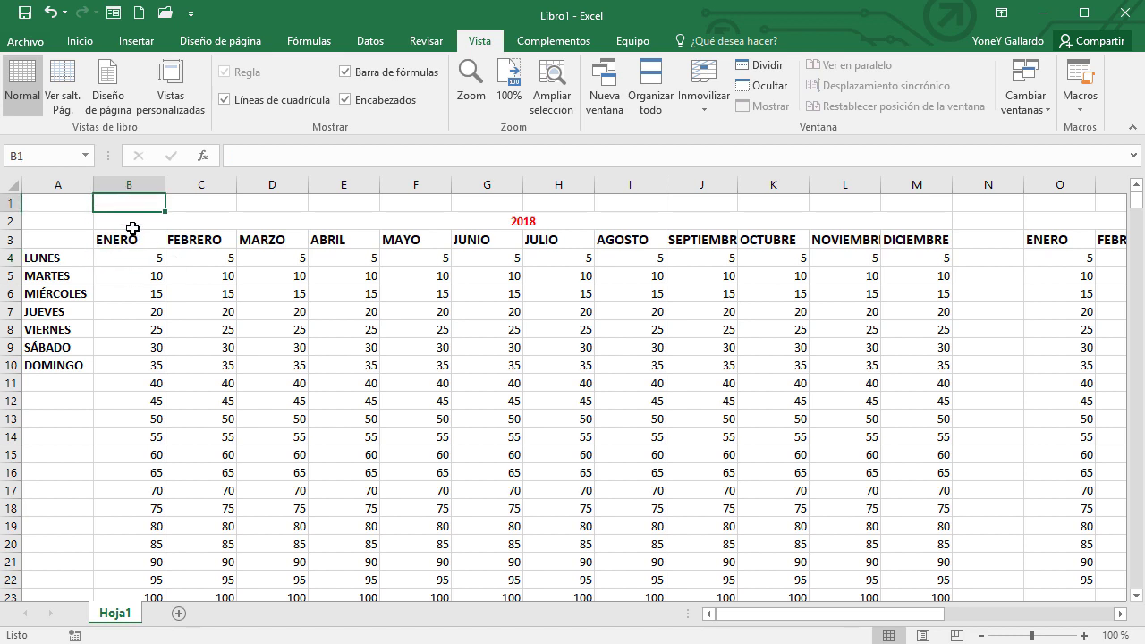
{"action": "left_click", "coordinate": [130, 224]}
{"action": "left_click", "coordinate": [133, 259]}
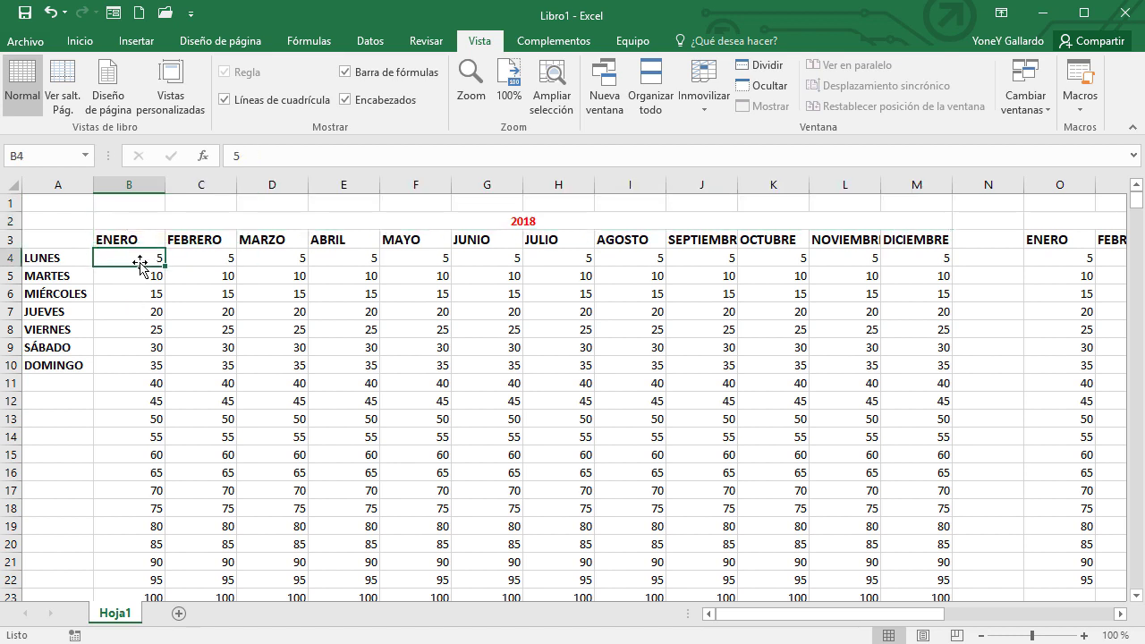
- Freeze only the first column, then scroll right through the 2019 months and down to test it
{"action": "left_click", "coordinate": [704, 99]}
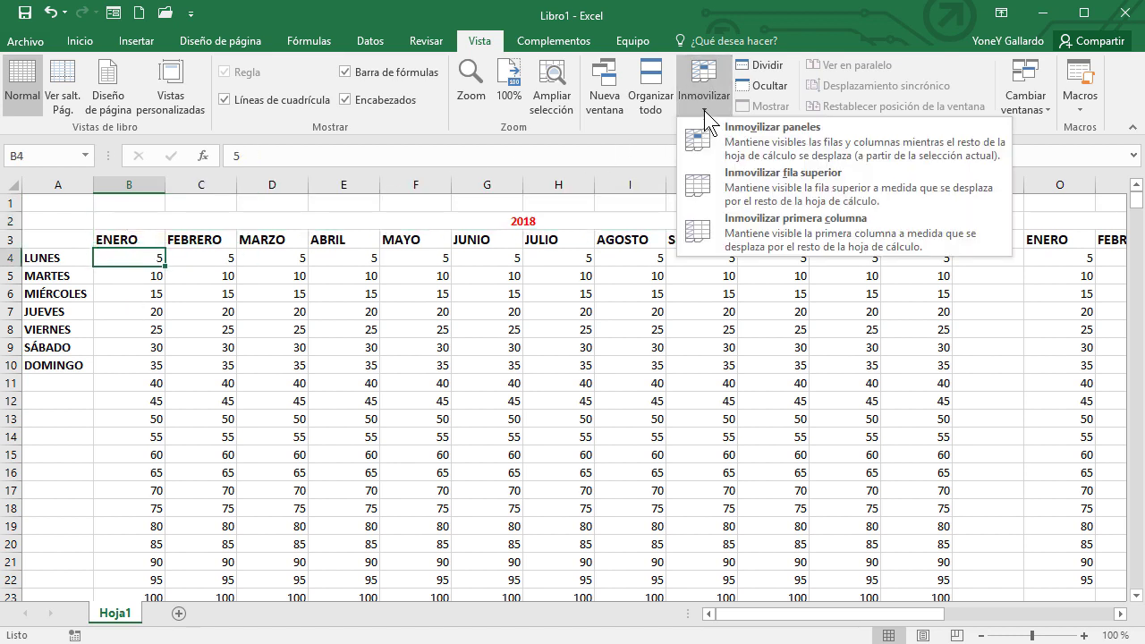
{"action": "left_click", "coordinate": [812, 230]}
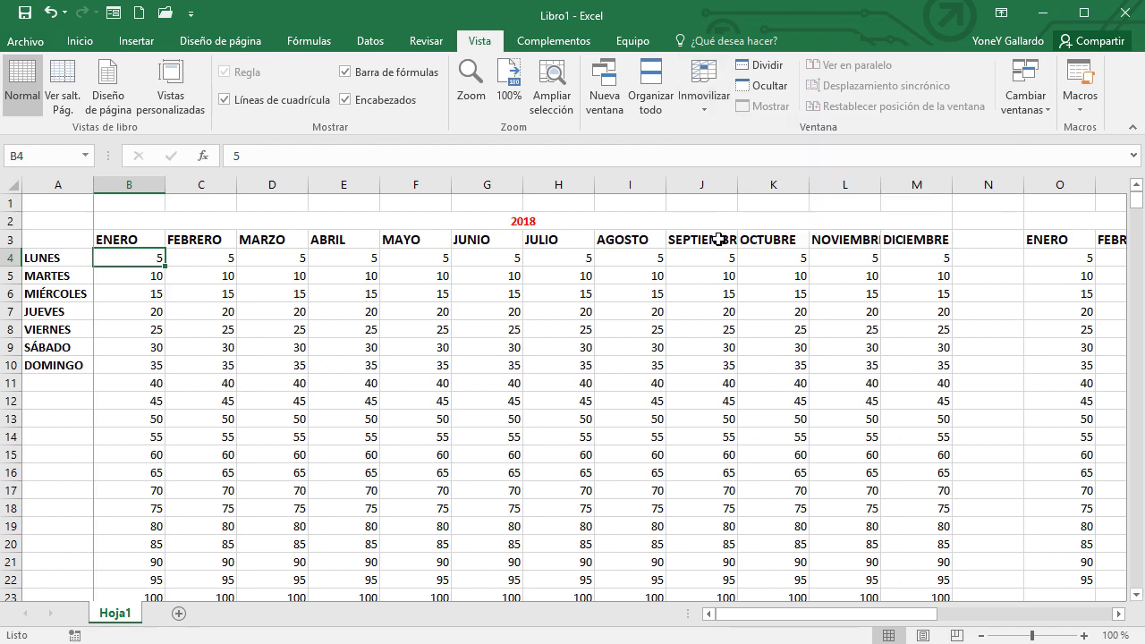
{"action": "left_click", "coordinate": [1118, 614]}
{"action": "left_click", "coordinate": [1118, 614]}
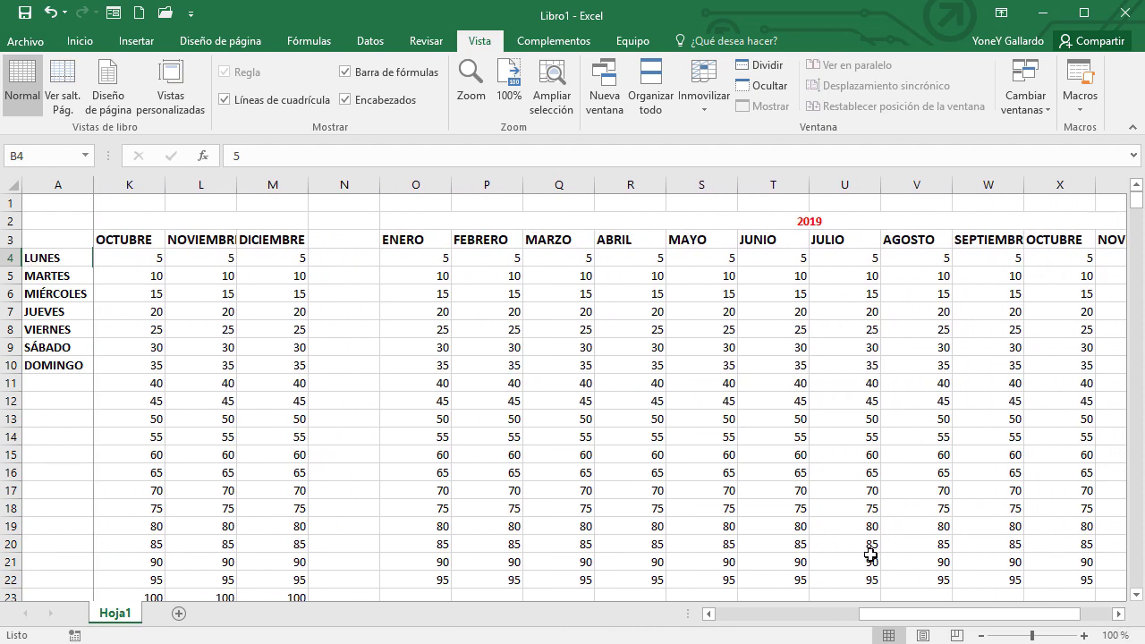
{"action": "left_click", "coordinate": [1118, 613]}
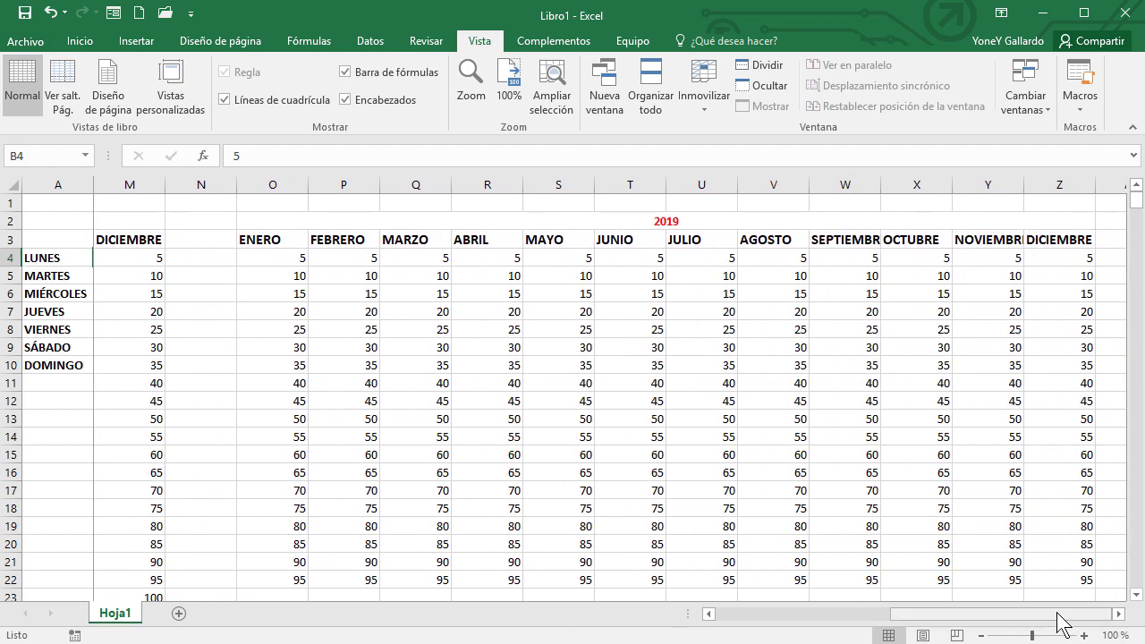
{"action": "left_click_drag", "start_coordinate": [1057, 614], "coordinate": [818, 616]}
{"action": "scroll", "coordinate": [831, 430], "scroll_direction": "down", "scroll_amount": 15}
{"action": "scroll", "coordinate": [832, 431], "scroll_direction": "down", "scroll_amount": 10}
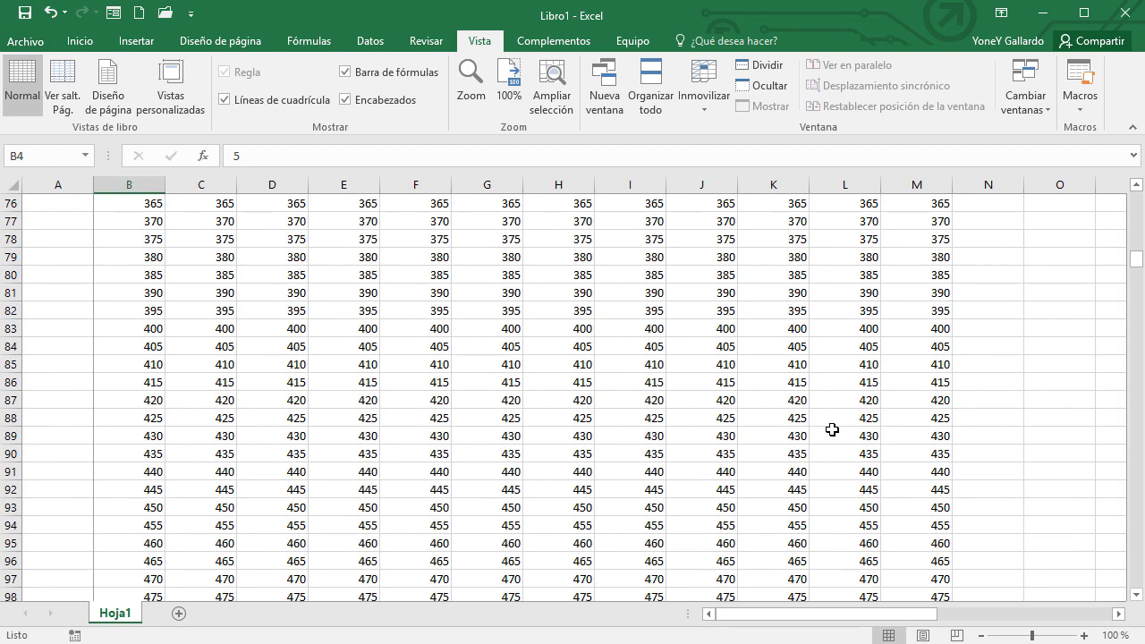
{"action": "scroll", "coordinate": [832, 430], "scroll_direction": "up", "scroll_amount": 15}
{"action": "scroll", "coordinate": [832, 430], "scroll_direction": "down", "scroll_amount": 20}
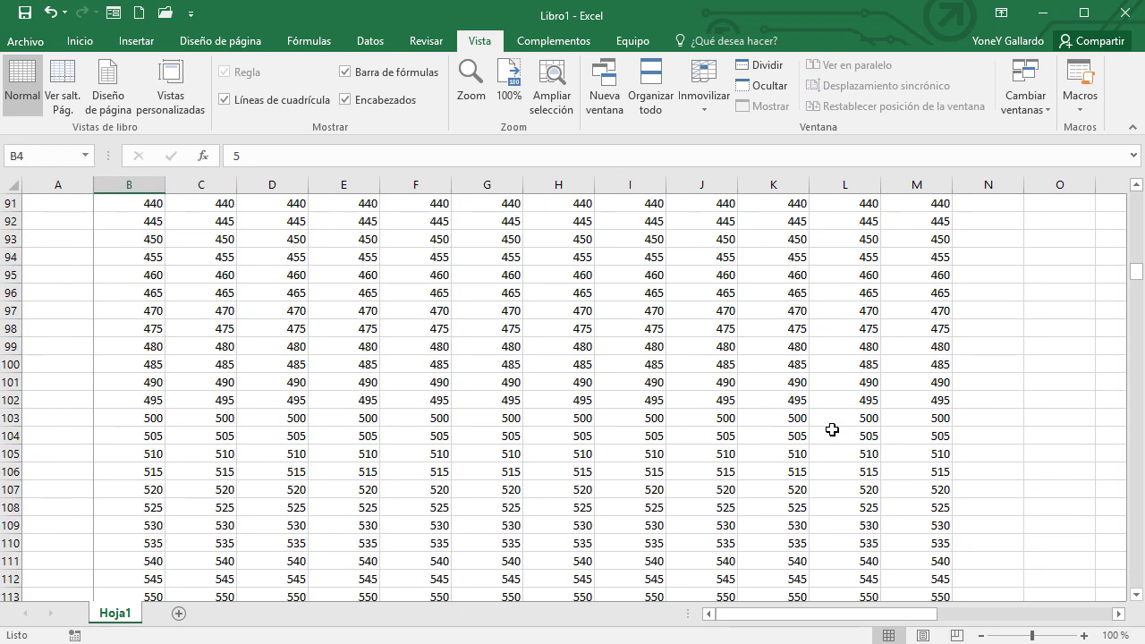
{"action": "scroll", "coordinate": [832, 430], "scroll_direction": "up", "scroll_amount": 20}
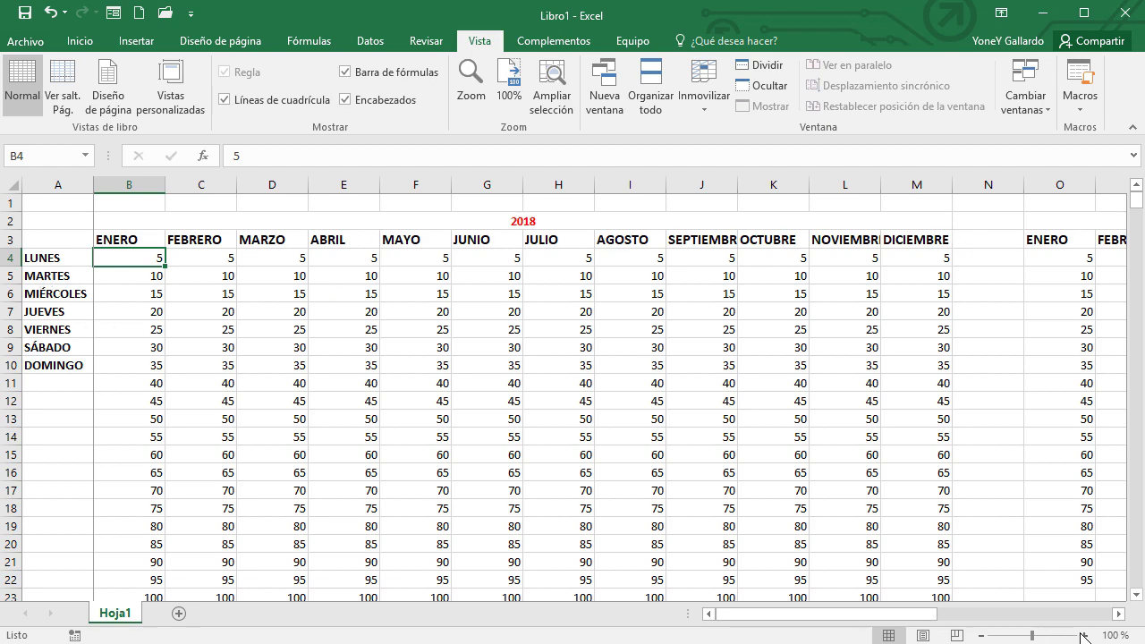
- Check that column A stays frozen while scrolling right, select H18, and open the Inmovilizar options
{"action": "left_click", "coordinate": [1118, 614]}
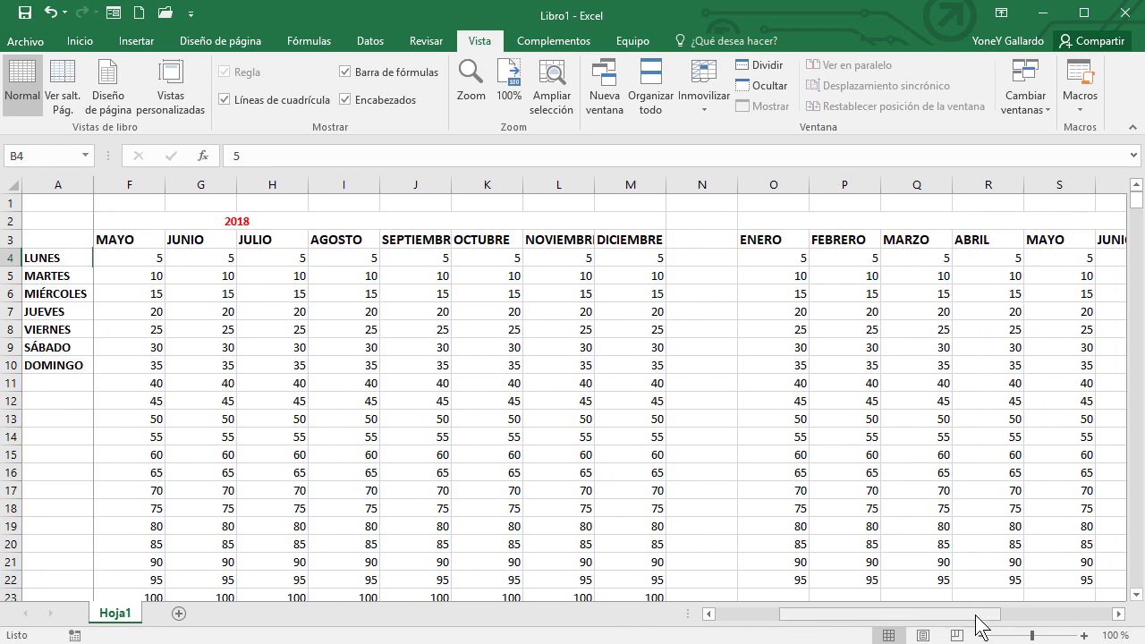
{"action": "left_click_drag", "start_coordinate": [977, 615], "coordinate": [772, 615]}
{"action": "left_click", "coordinate": [546, 505]}
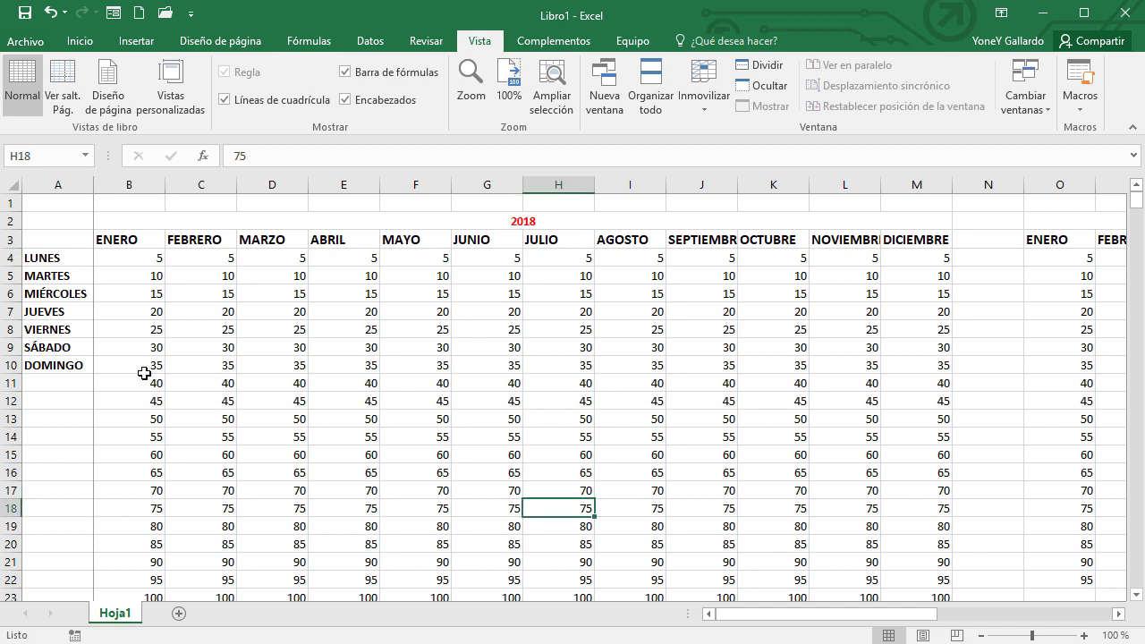
{"action": "left_click", "coordinate": [703, 98]}
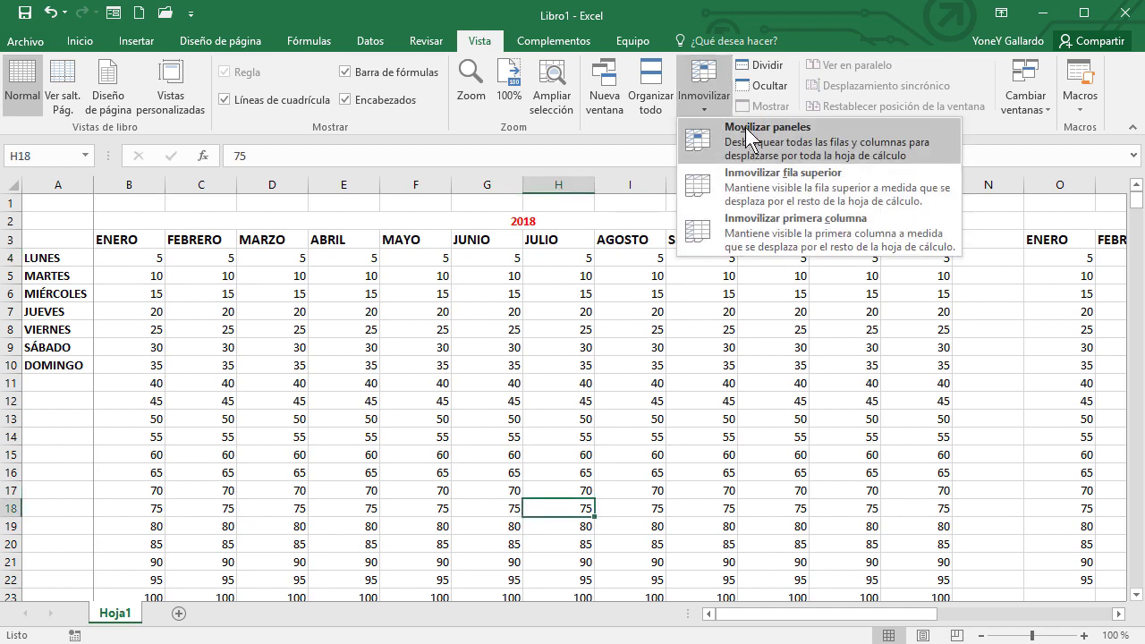